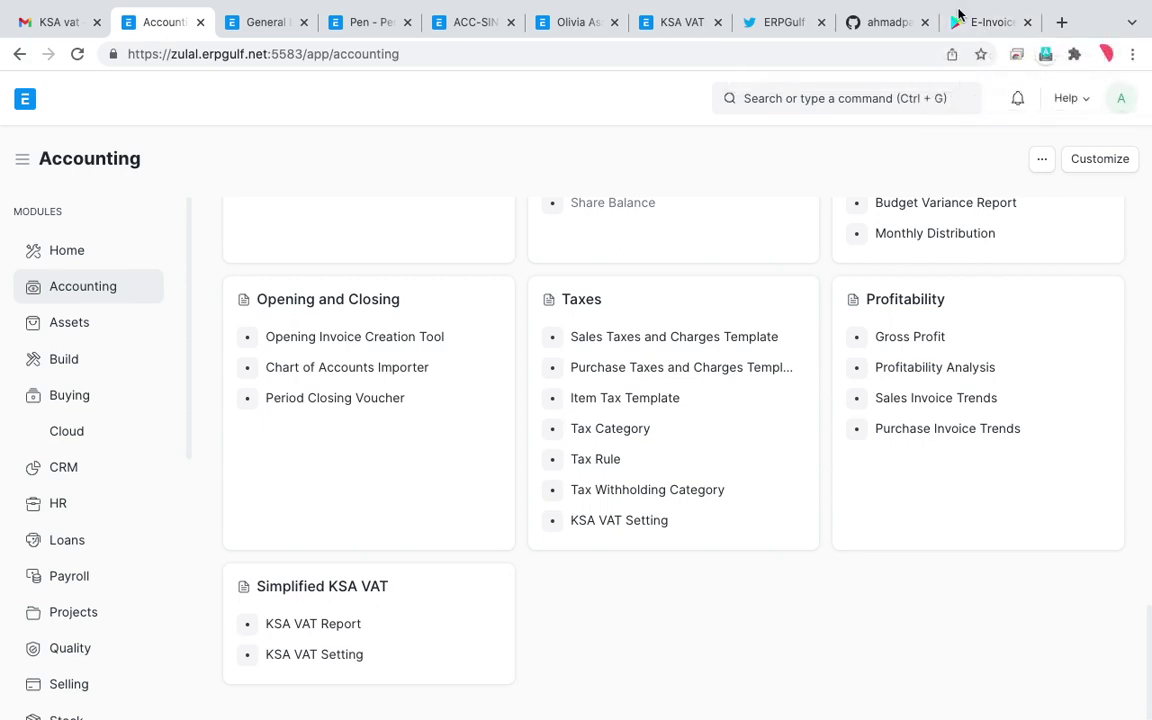
- Glance at the E-Invoice QR Reader app page, then view the ksa_vat repository's develop branch on GitHub
left_click(990, 24)
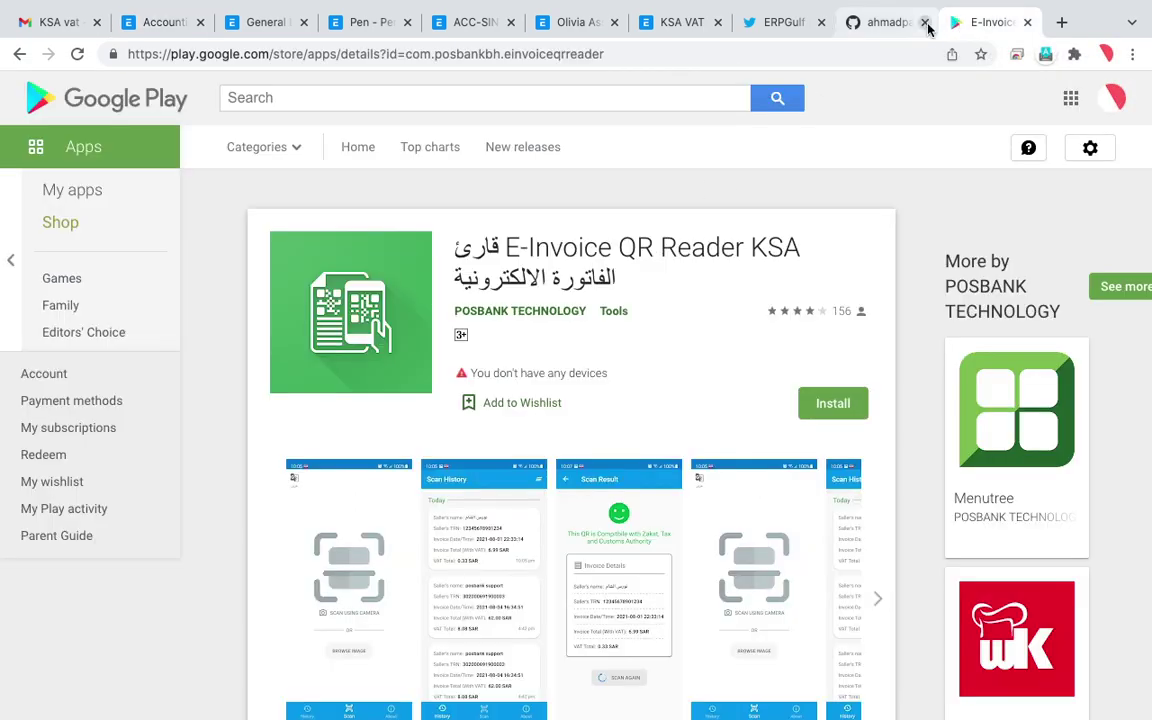
left_click(885, 22)
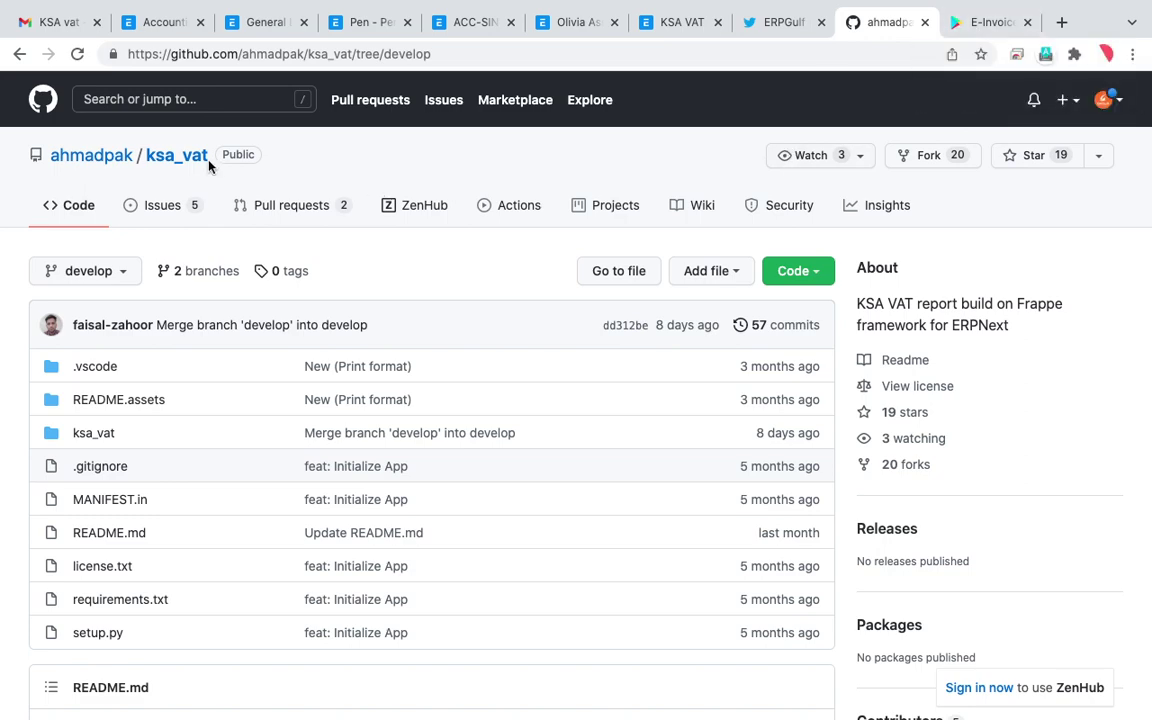
- Pass through the General Ledger and Home pages back to the Accounting workspace
mouse_move(91, 155)
left_click(250, 24)
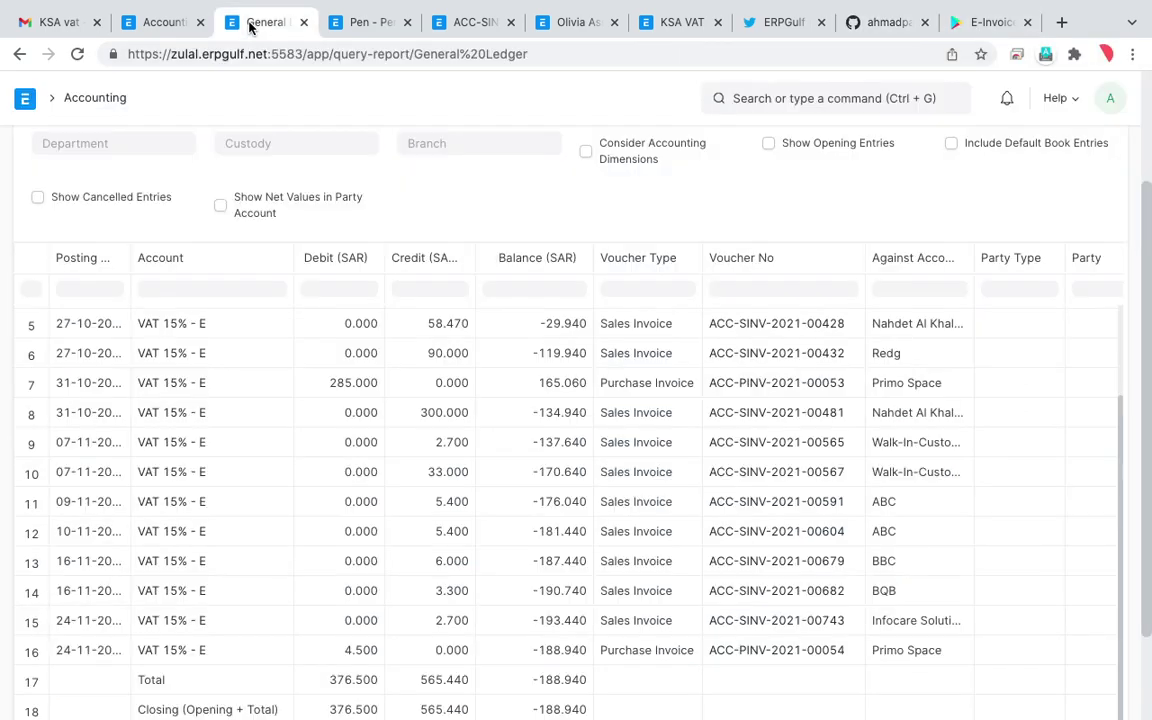
left_click(163, 24)
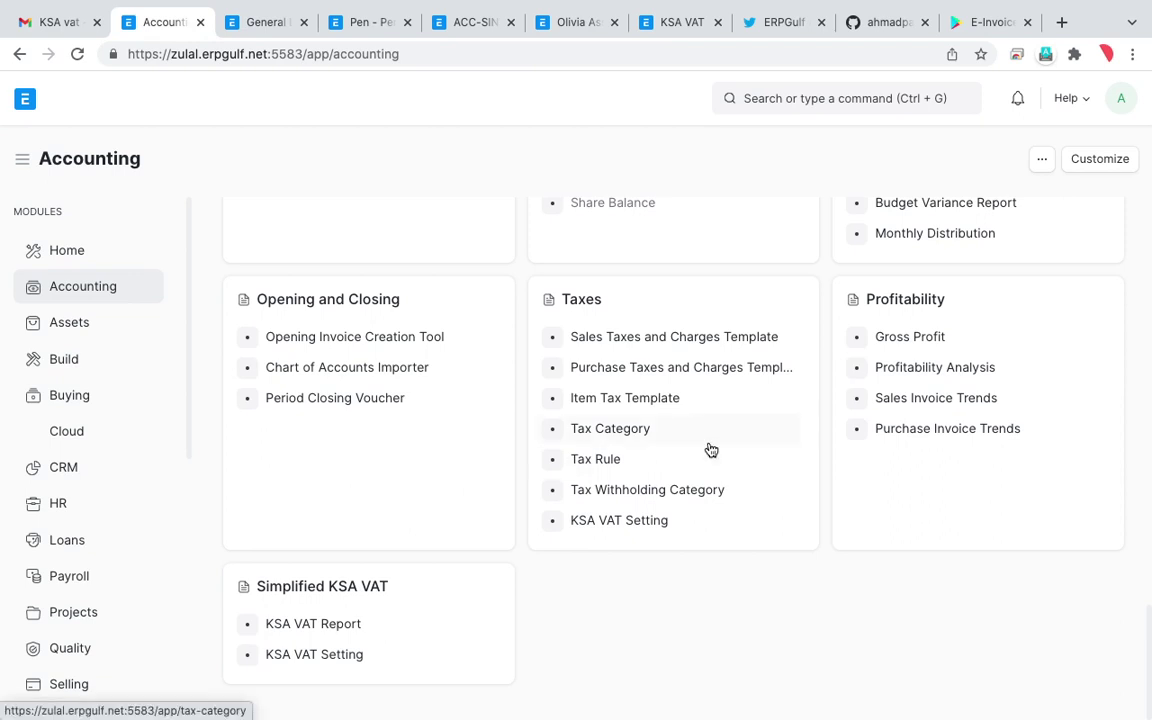
left_click(129, 260)
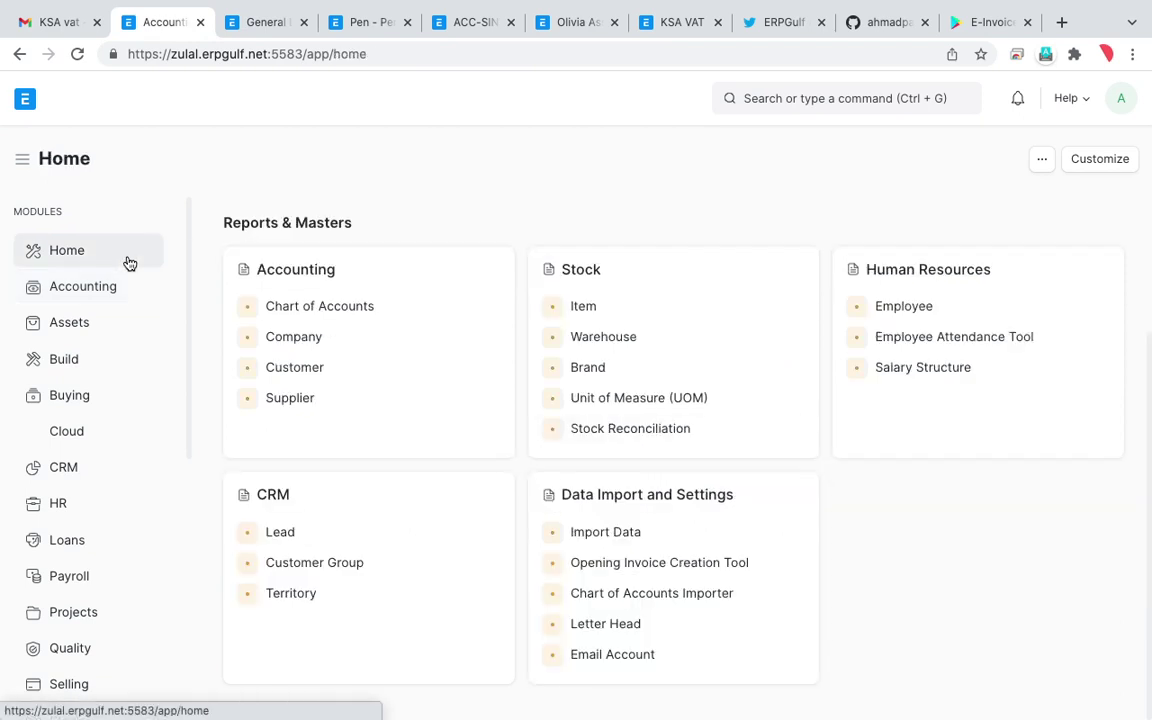
left_click(129, 300)
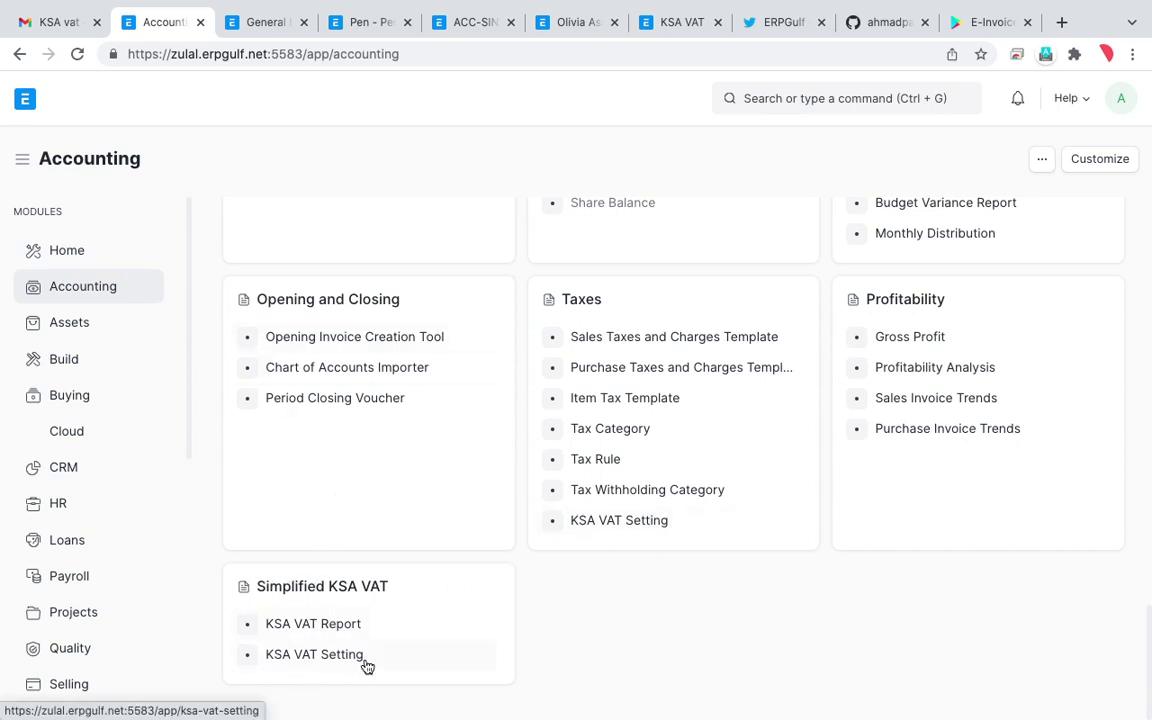
- Circle the KSA VAT Report and KSA VAT Setting links with the annotation pen
key("ctrl+shift+1")
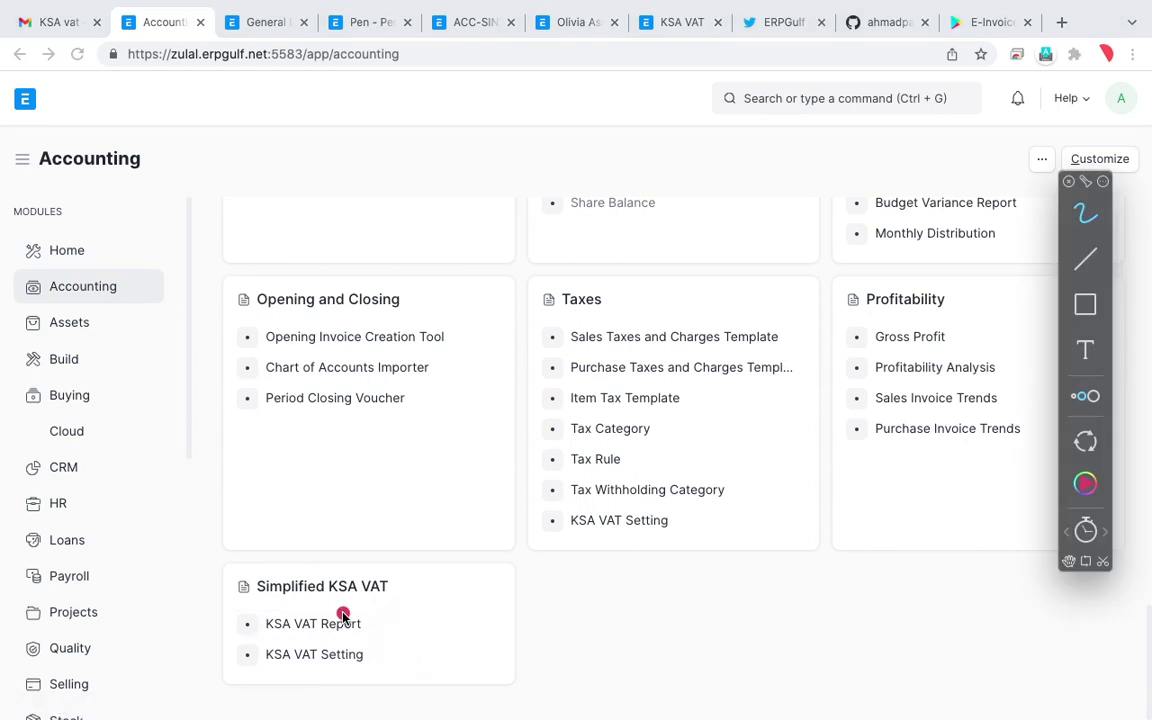
mouse_move(286, 600)
left_mouse_down()
mouse_move(237, 603)
mouse_move(373, 650)
mouse_move(300, 567)
mouse_move(367, 592)
left_mouse_up()
mouse_move(263, 644)
left_mouse_down()
mouse_move(240, 676)
mouse_move(372, 662)
mouse_move(246, 652)
left_mouse_up()
key("Escape")
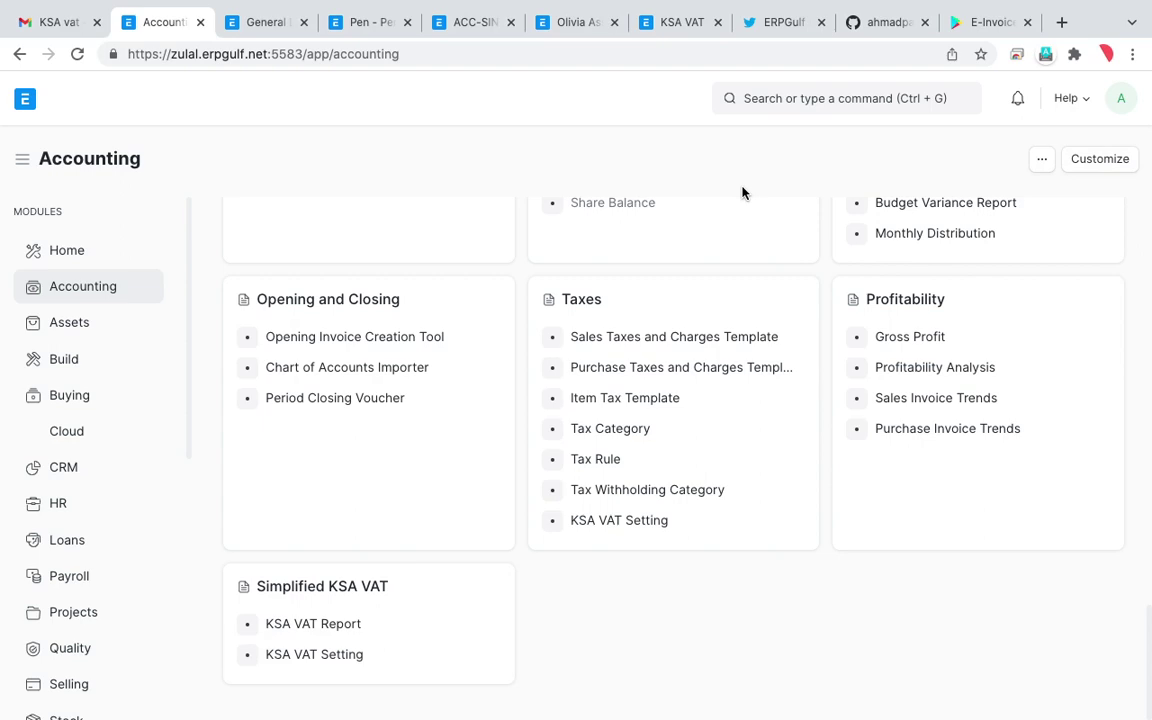
- On ERPGulf's Twitter page, circle the Nov 27 tweet with the ksa_vat bench install commands
left_click(783, 27)
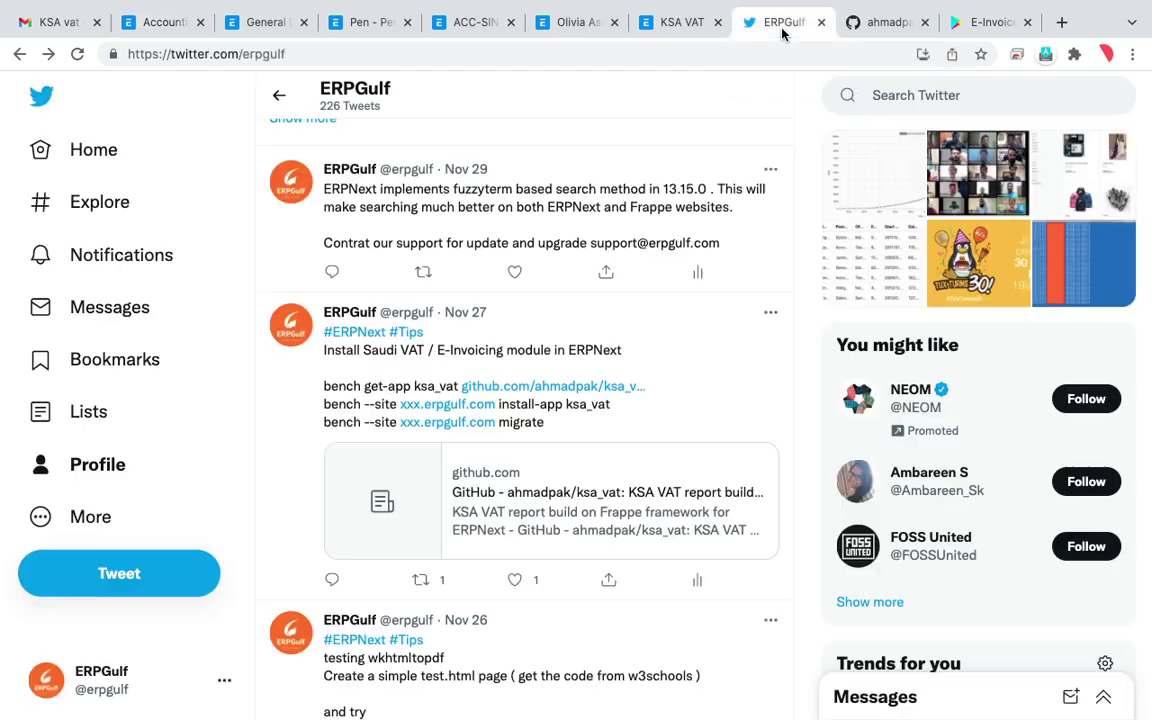
key("ctrl+alt+a")
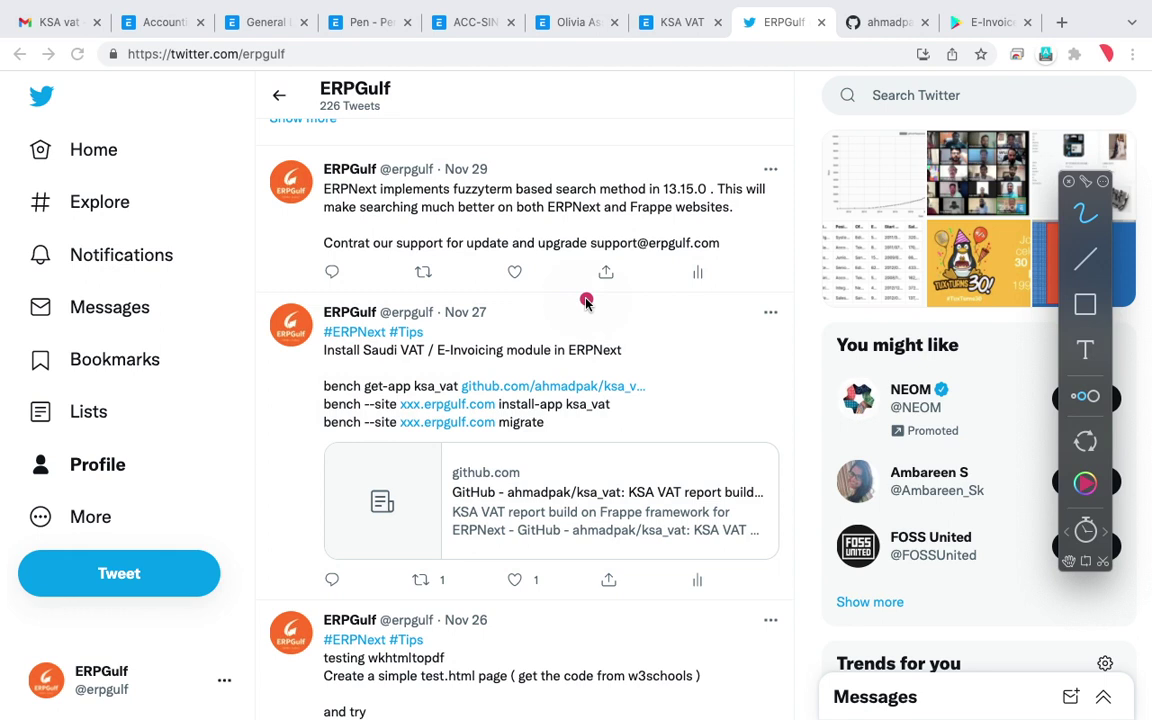
mouse_move(590, 298)
left_mouse_down()
mouse_move(530, 268)
mouse_move(300, 266)
mouse_move(280, 450)
mouse_move(703, 507)
mouse_move(690, 330)
mouse_move(515, 258)
mouse_move(440, 307)
left_mouse_up()
key("Escape")
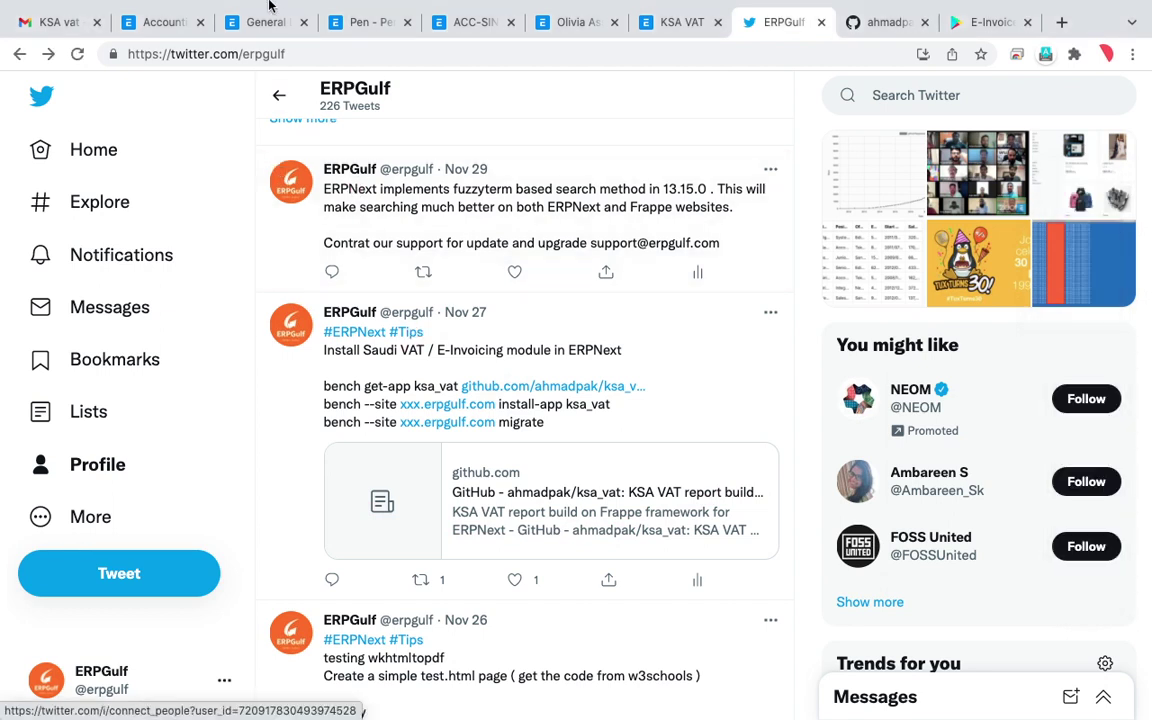
- Open ERPGulf's KSA VAT Setting from the Accounting workspace and review its sales and purchase mappings
left_click(262, 24)
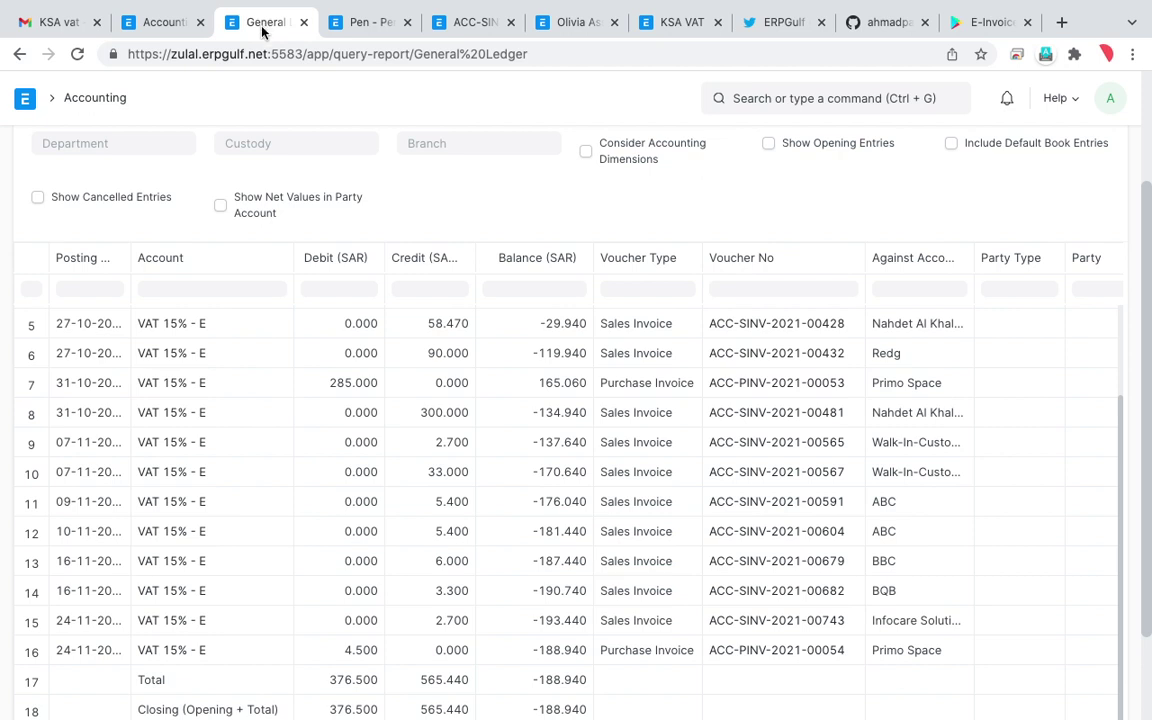
left_click(165, 25)
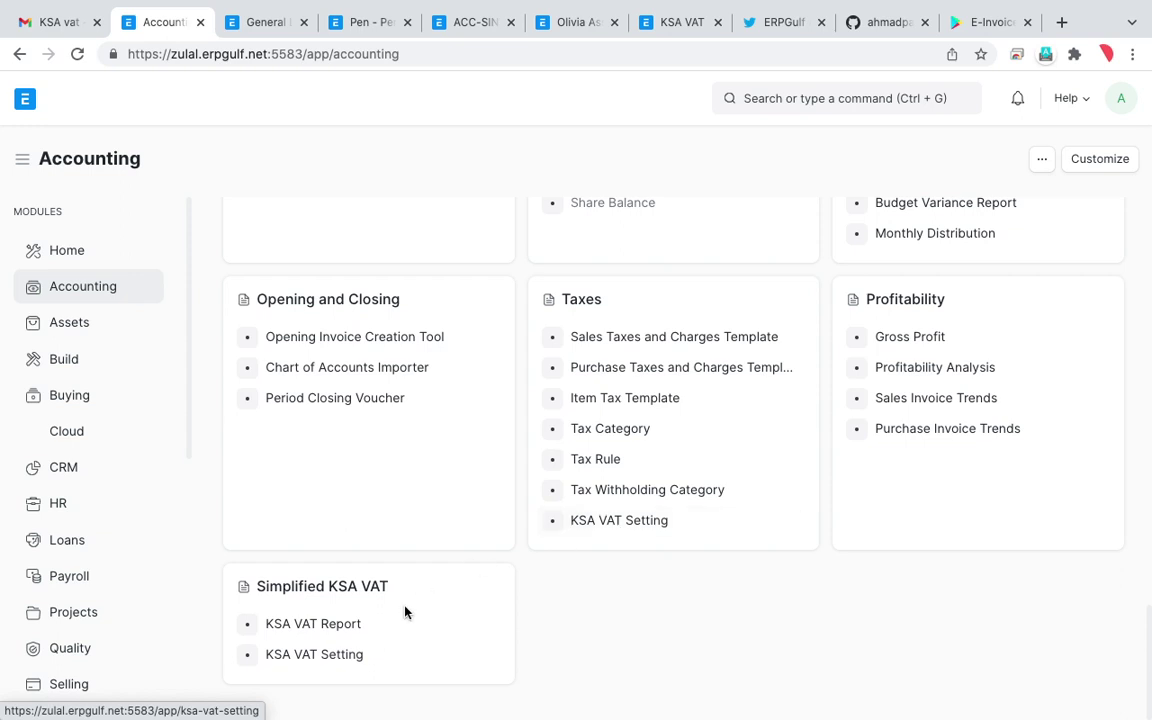
left_click(366, 656)
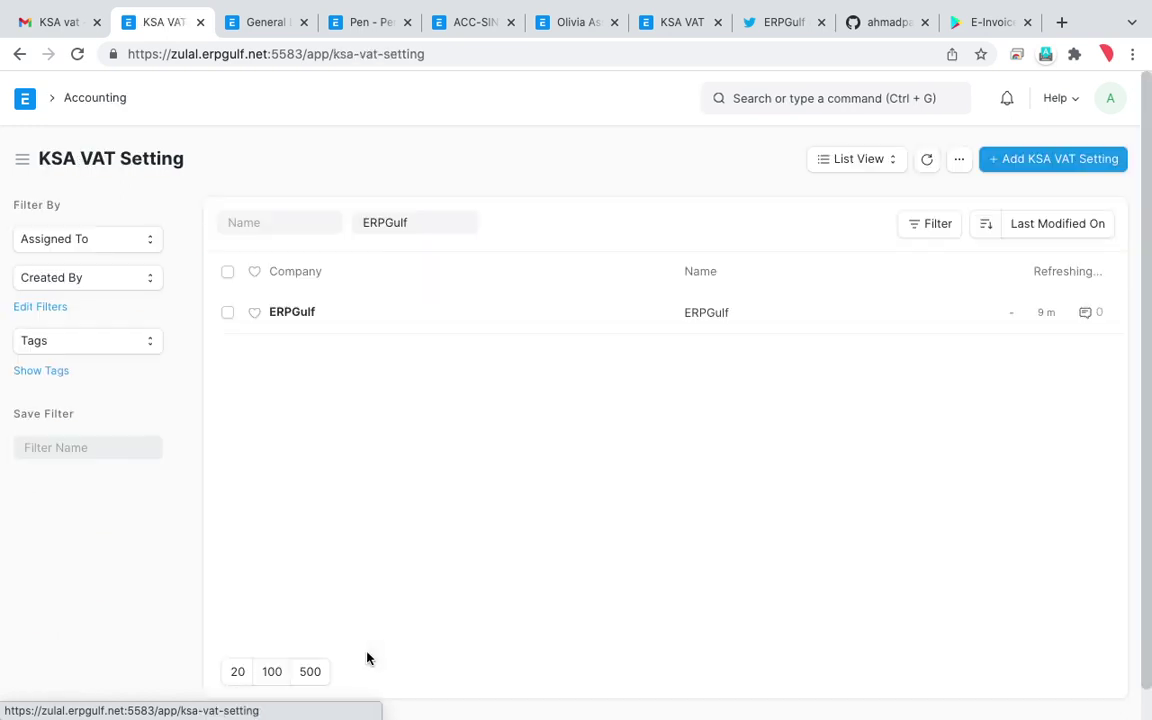
left_click(305, 313)
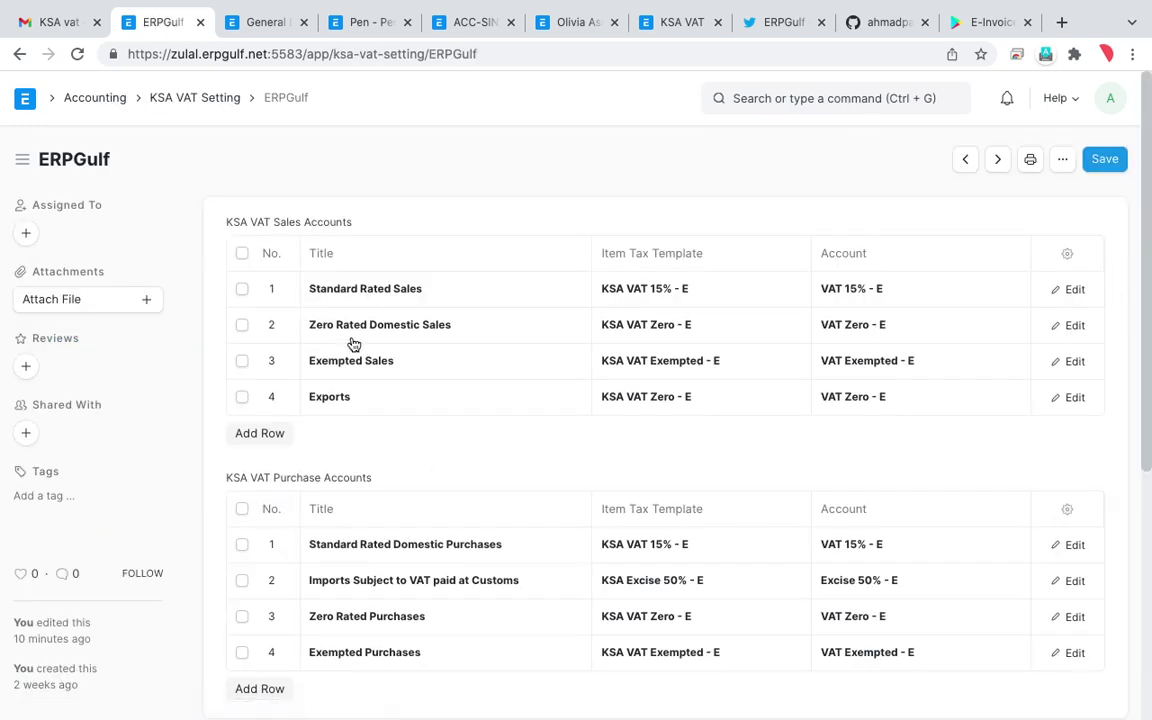
scroll(478, 417, "down", 1)
scroll(478, 417, "up", 1)
- Search 'tax temp' in the awesome bar and browse the 13-entry Item Tax Template list
left_click(771, 108)
type("vat s")
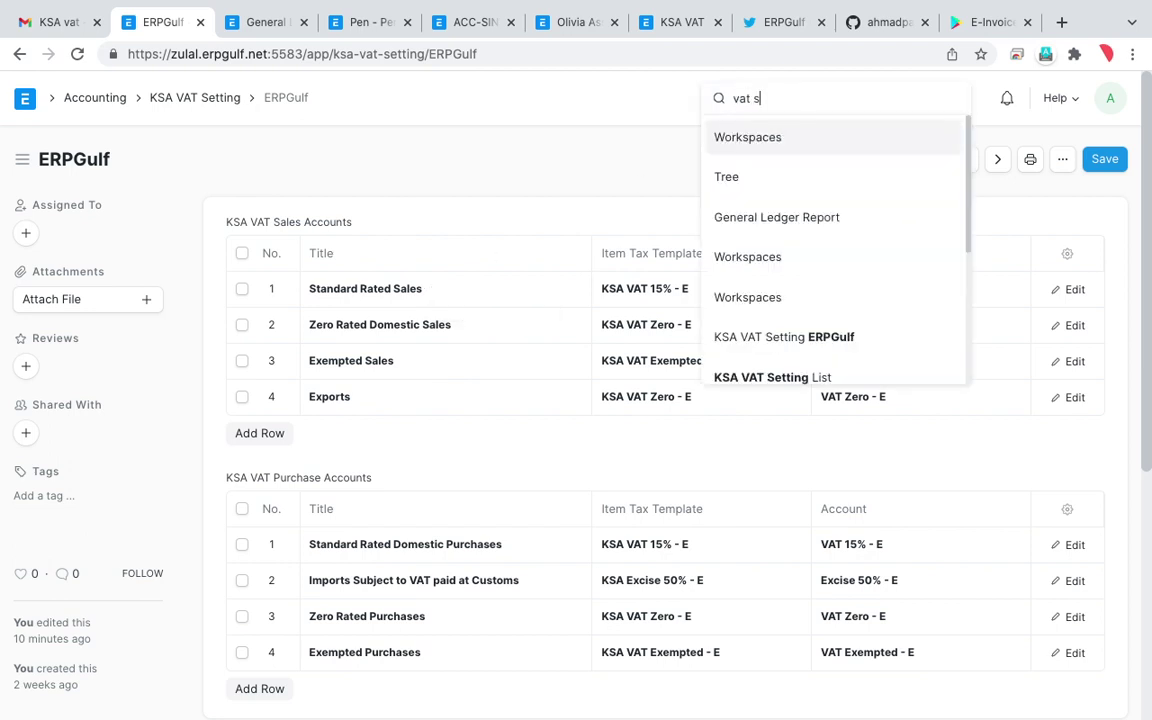
key("BackSpace")
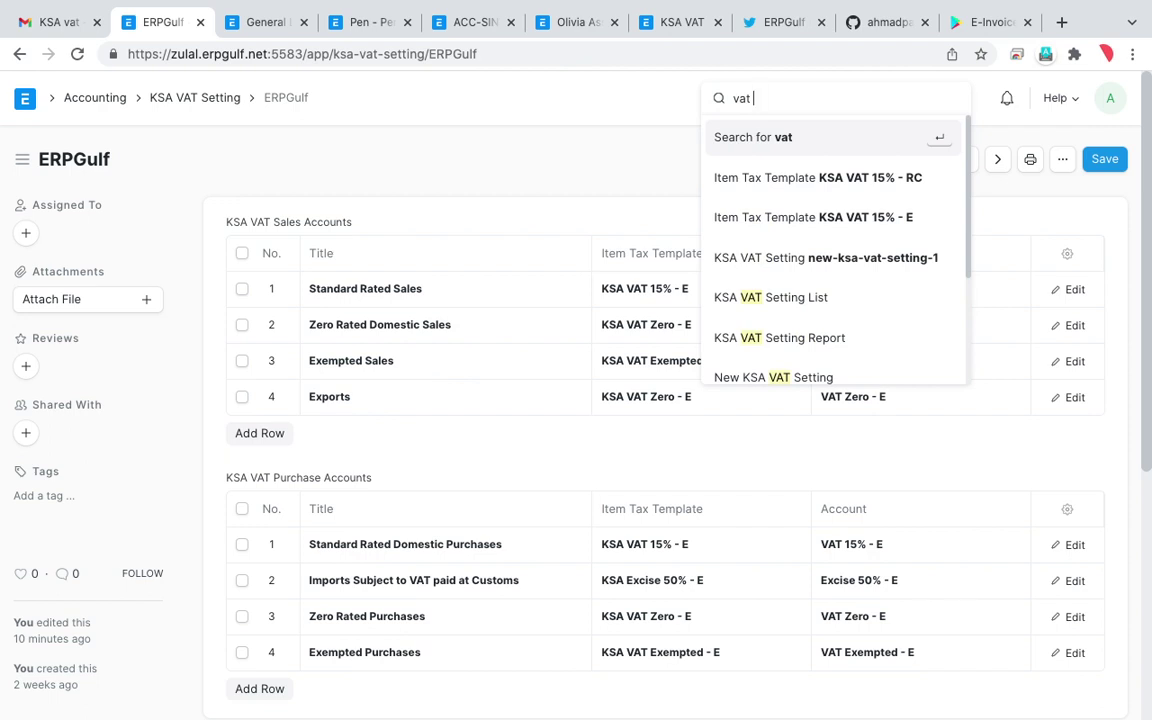
key("BackSpace")
key("BackSpace")
key("BackSpace")
key("BackSpace")
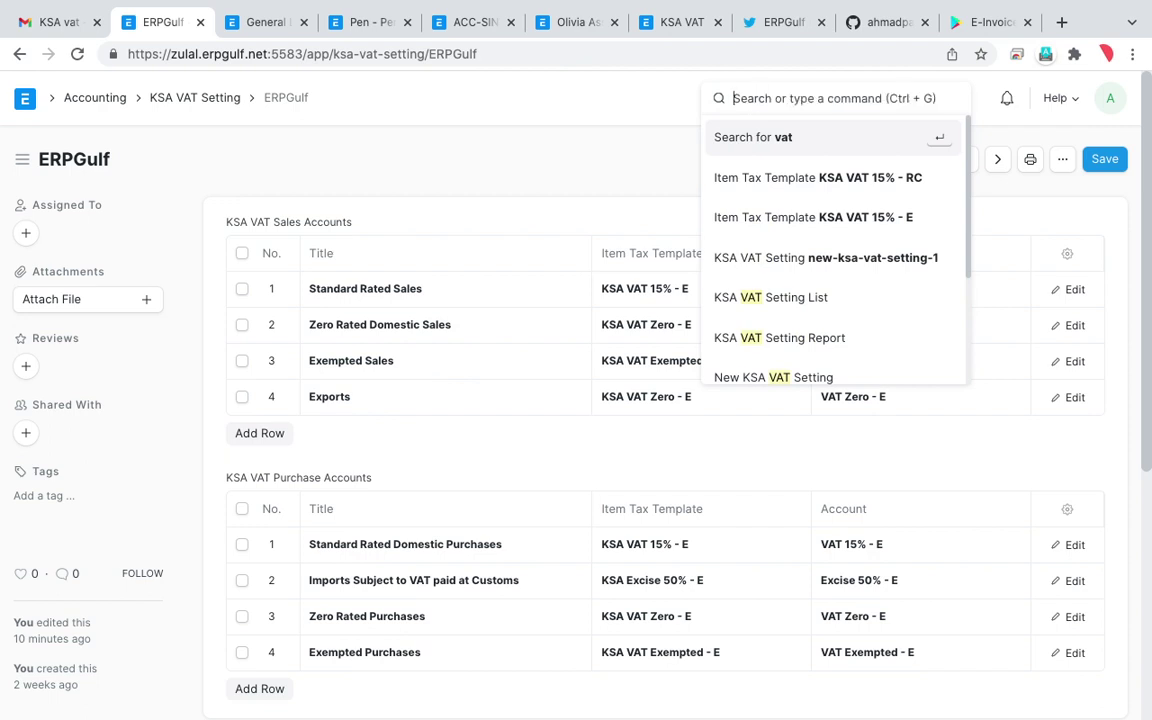
type("t")
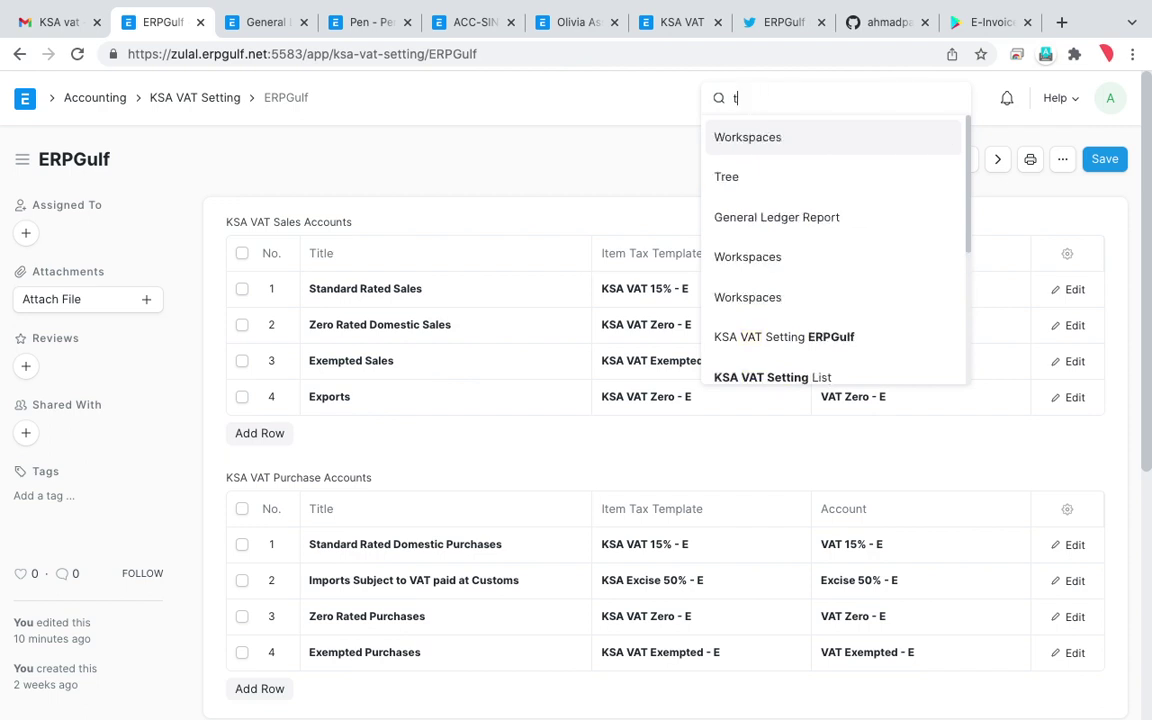
type("ax")
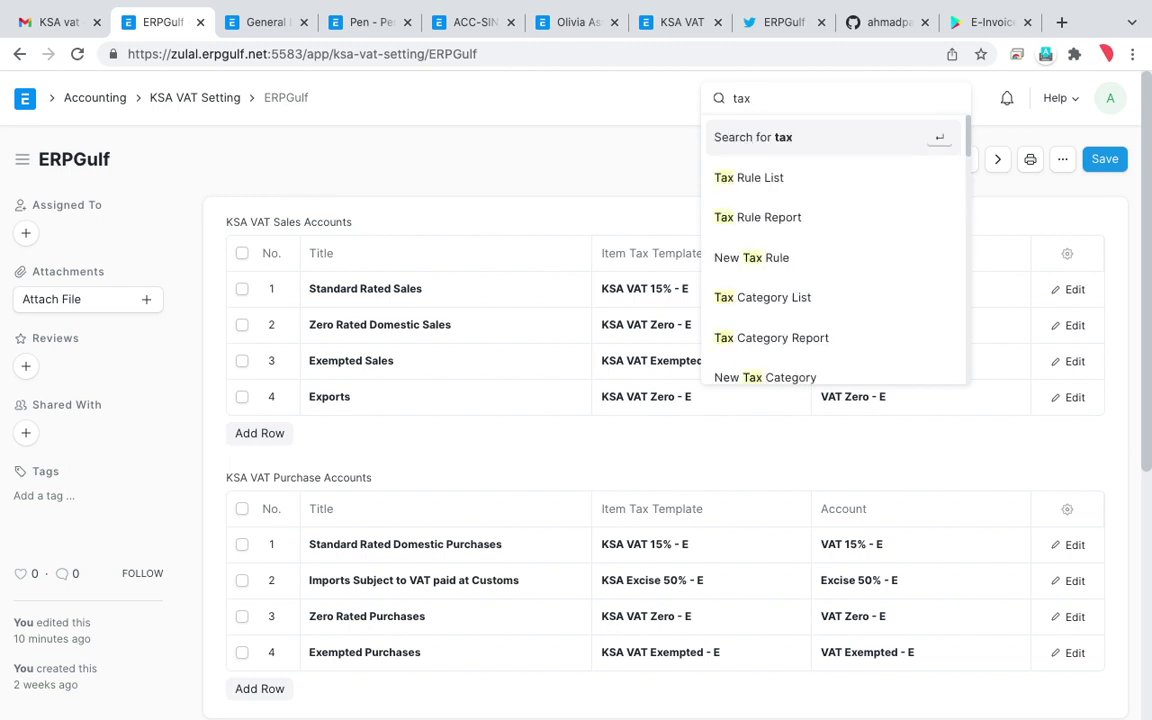
type(" temp")
left_click(763, 180)
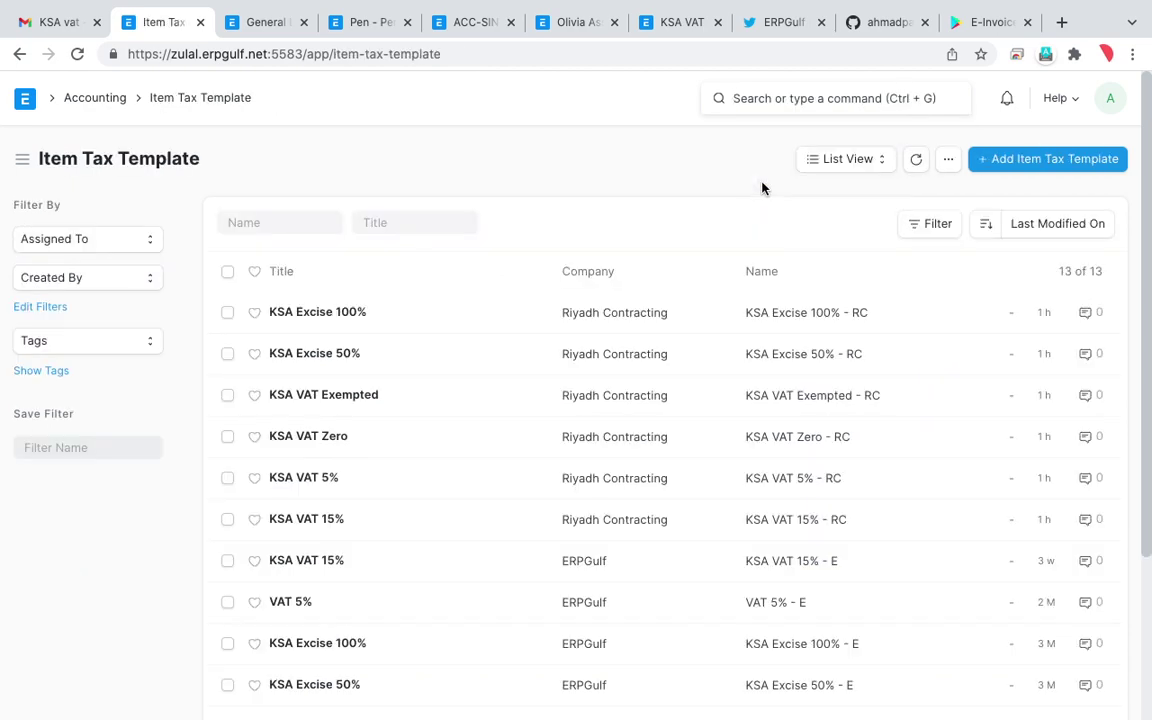
scroll(591, 333, "down", 3)
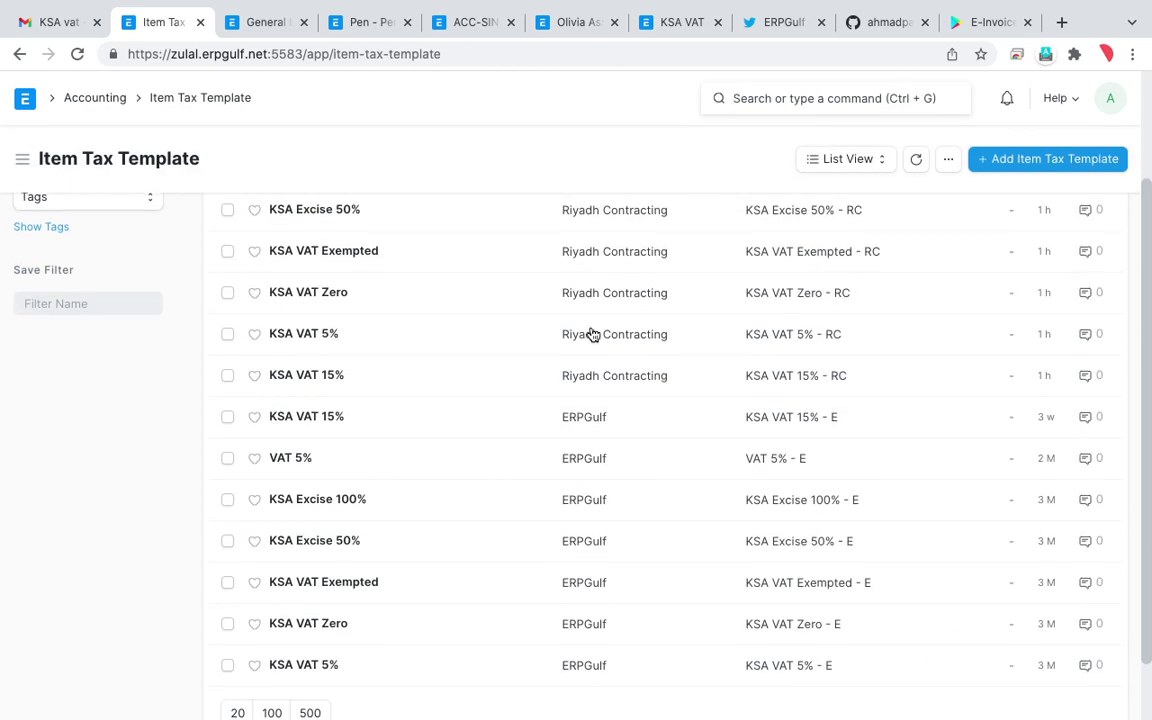
scroll(592, 335, "up", 3)
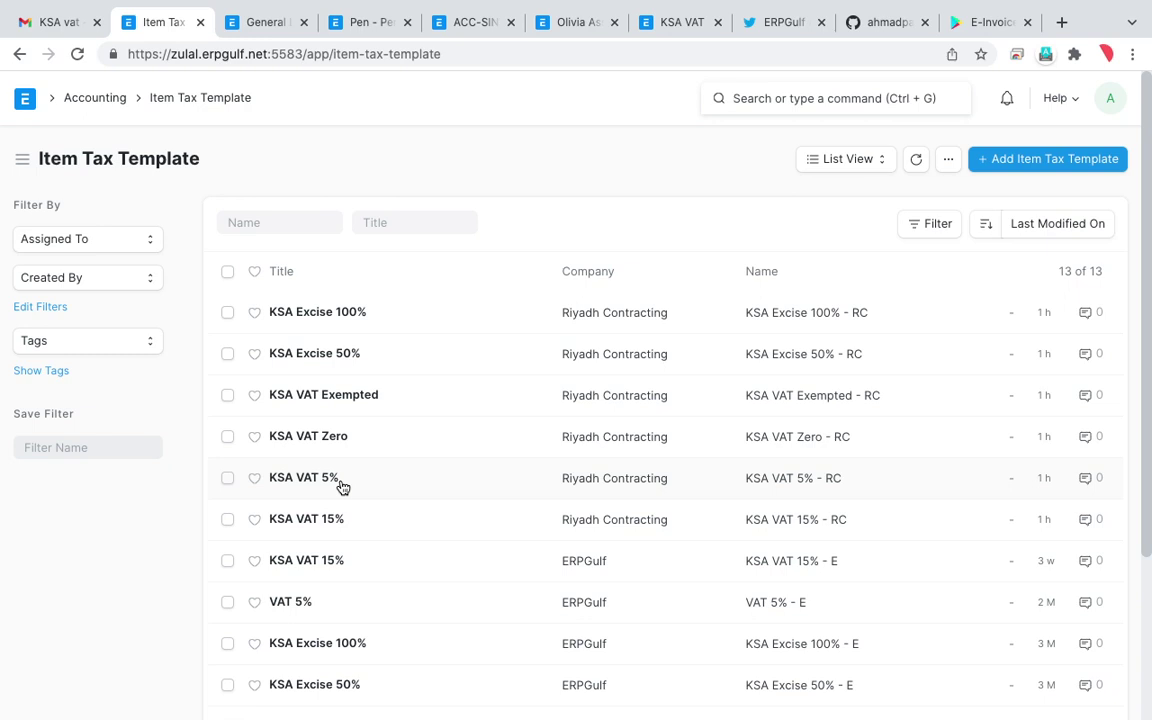
mouse_move(772, 8)
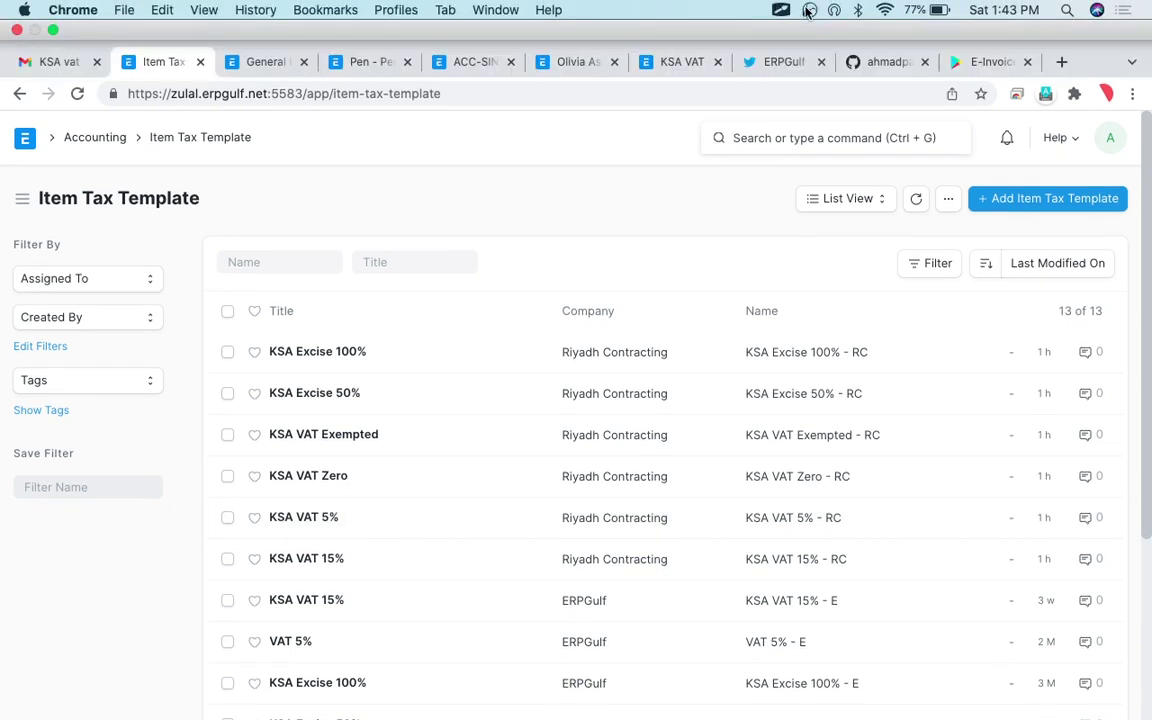
left_click(807, 11)
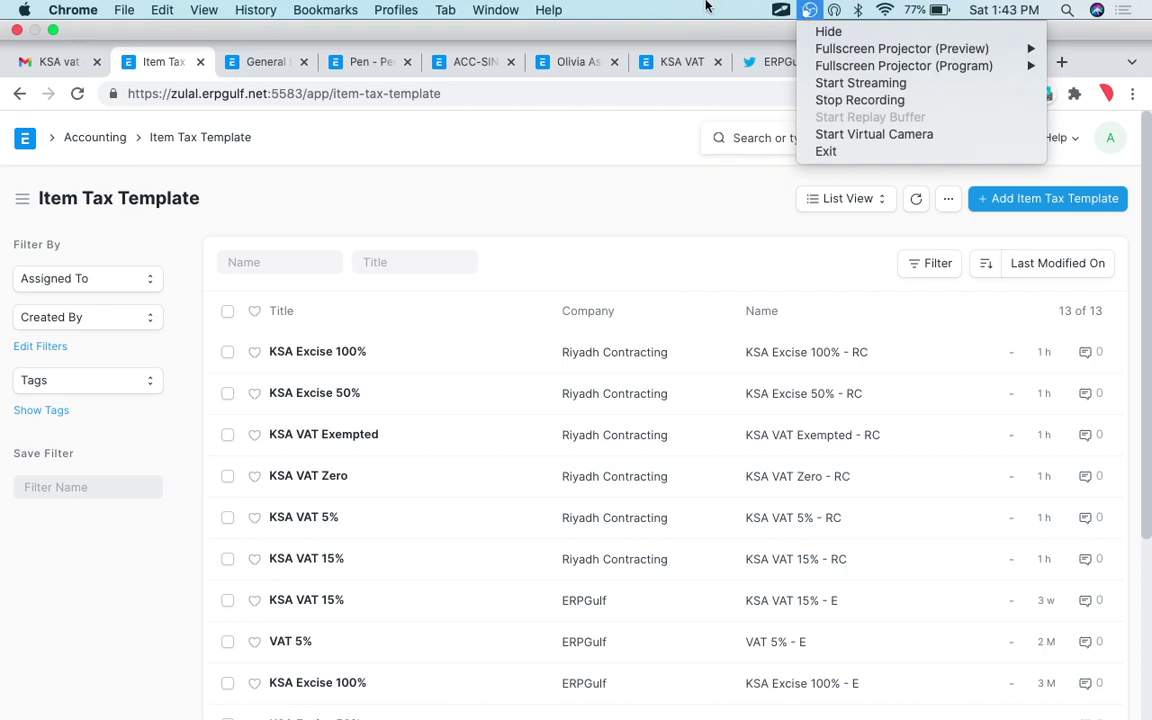
left_click(580, 258)
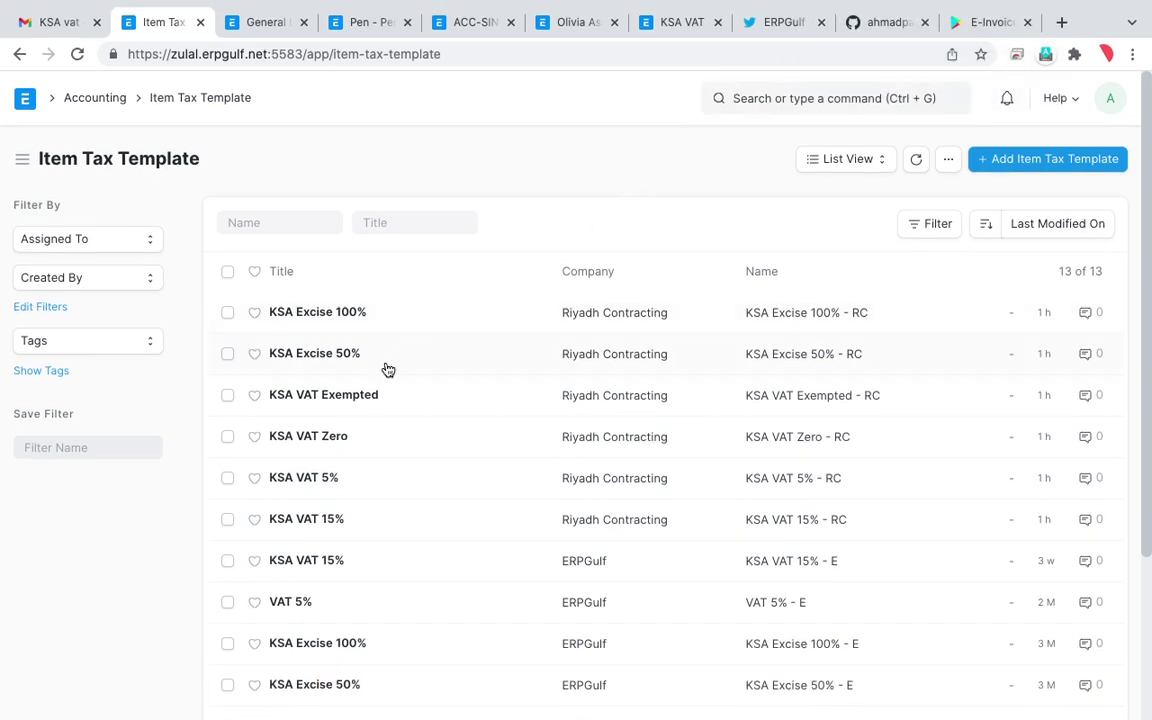
key("ctrl+shift+a")
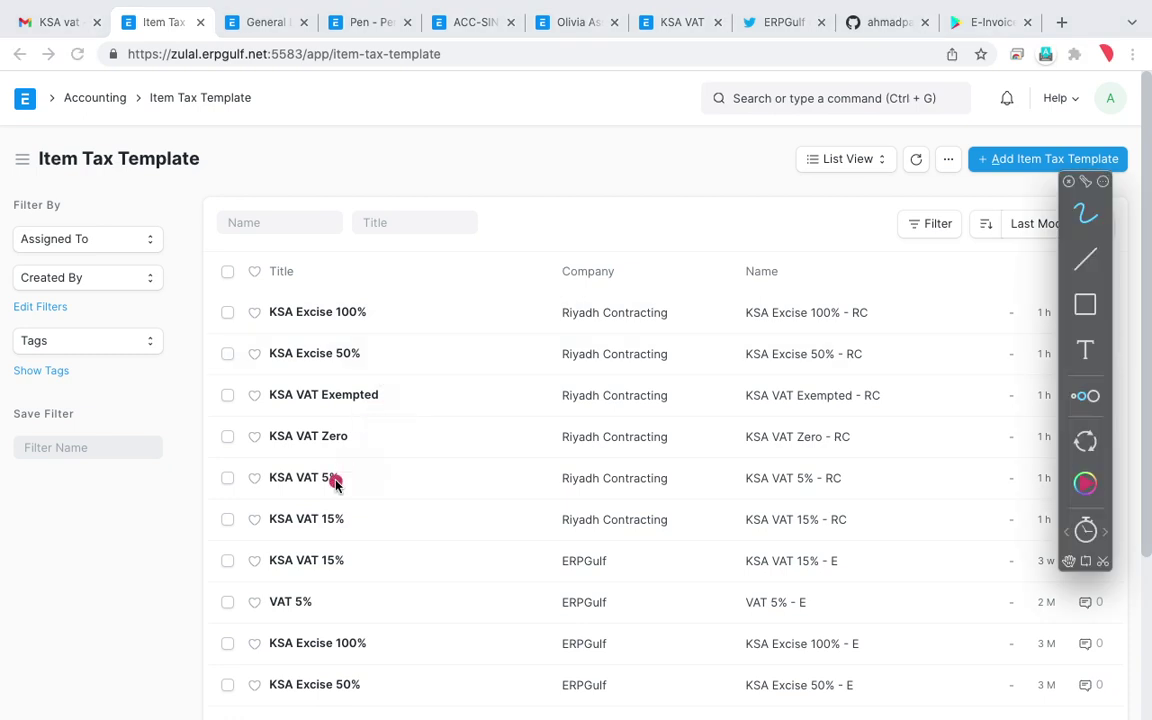
mouse_move(374, 515)
left_mouse_down()
mouse_move(268, 498)
mouse_move(224, 514)
mouse_move(300, 546)
mouse_move(370, 528)
mouse_move(224, 514)
mouse_move(360, 535)
mouse_move(370, 500)
mouse_move(314, 496)
left_mouse_up()
mouse_move(358, 378)
left_mouse_down()
mouse_move(232, 392)
mouse_move(408, 416)
mouse_move(347, 380)
mouse_move(295, 383)
left_mouse_up()
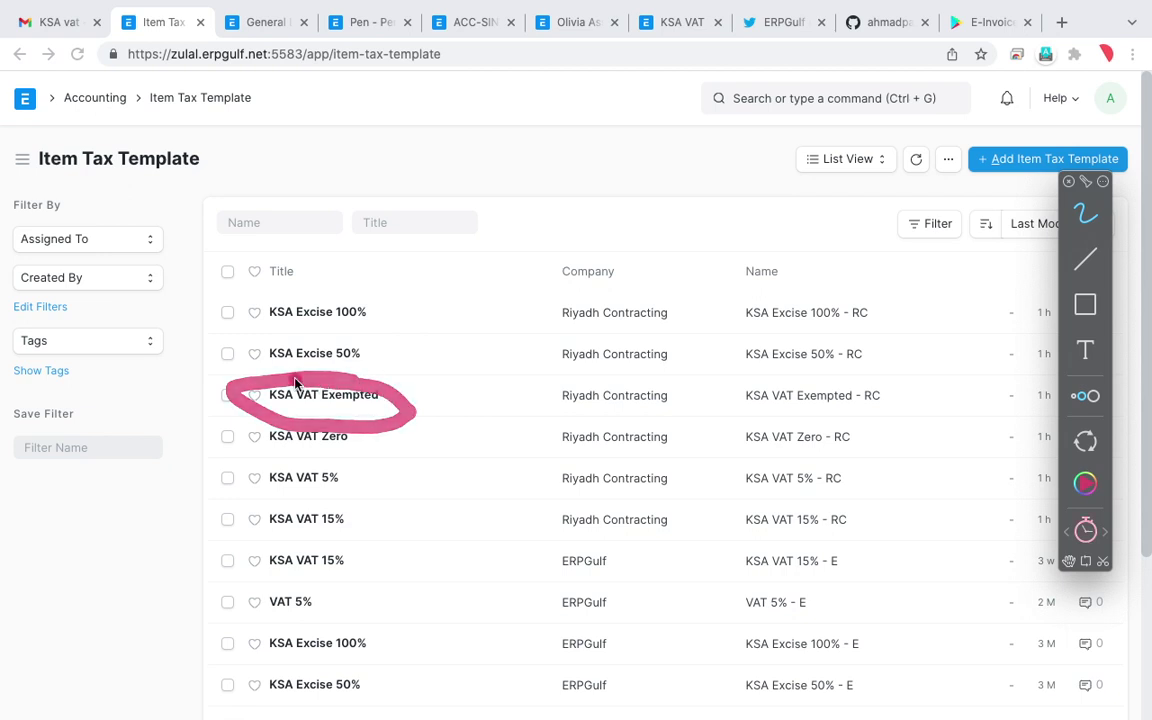
mouse_move(295, 383)
left_mouse_down()
mouse_move(290, 418)
mouse_move(395, 400)
mouse_move(257, 371)
left_mouse_up()
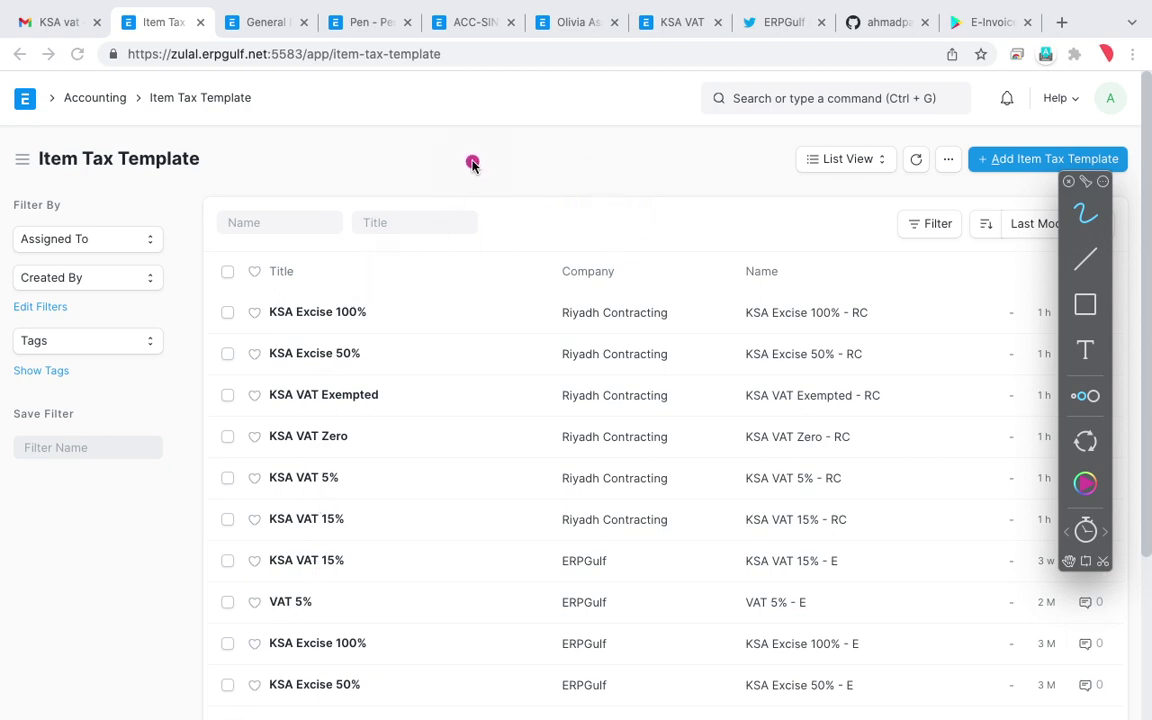
key("Escape")
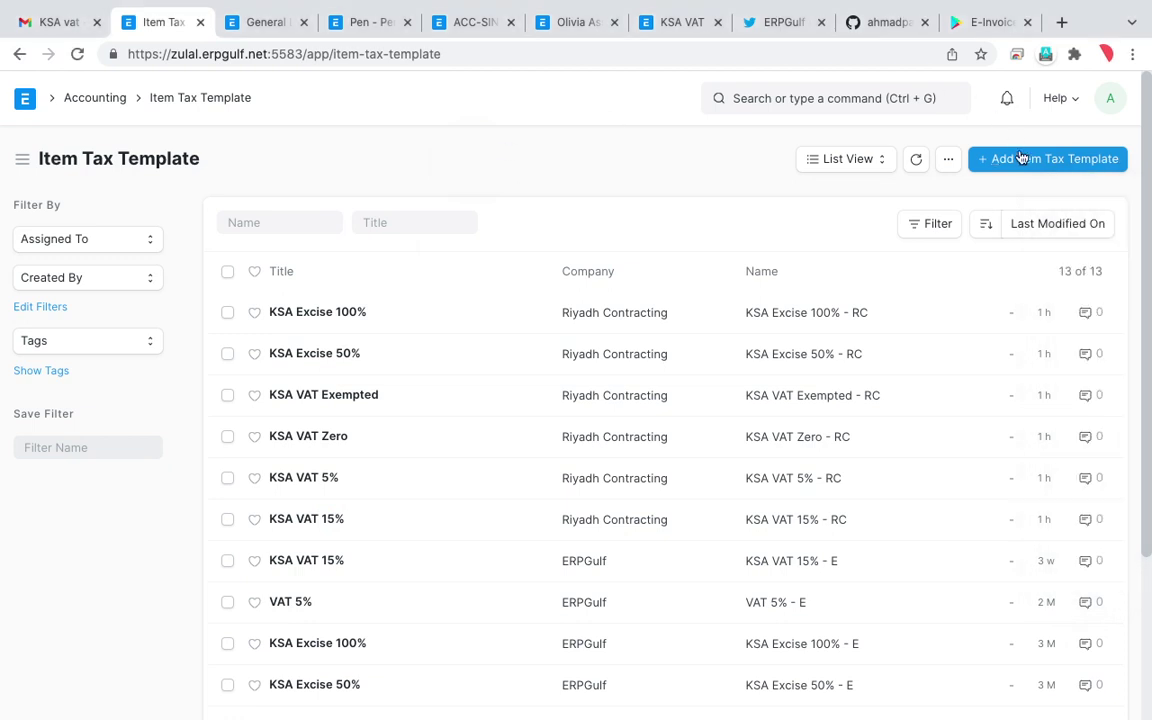
left_click(1024, 162)
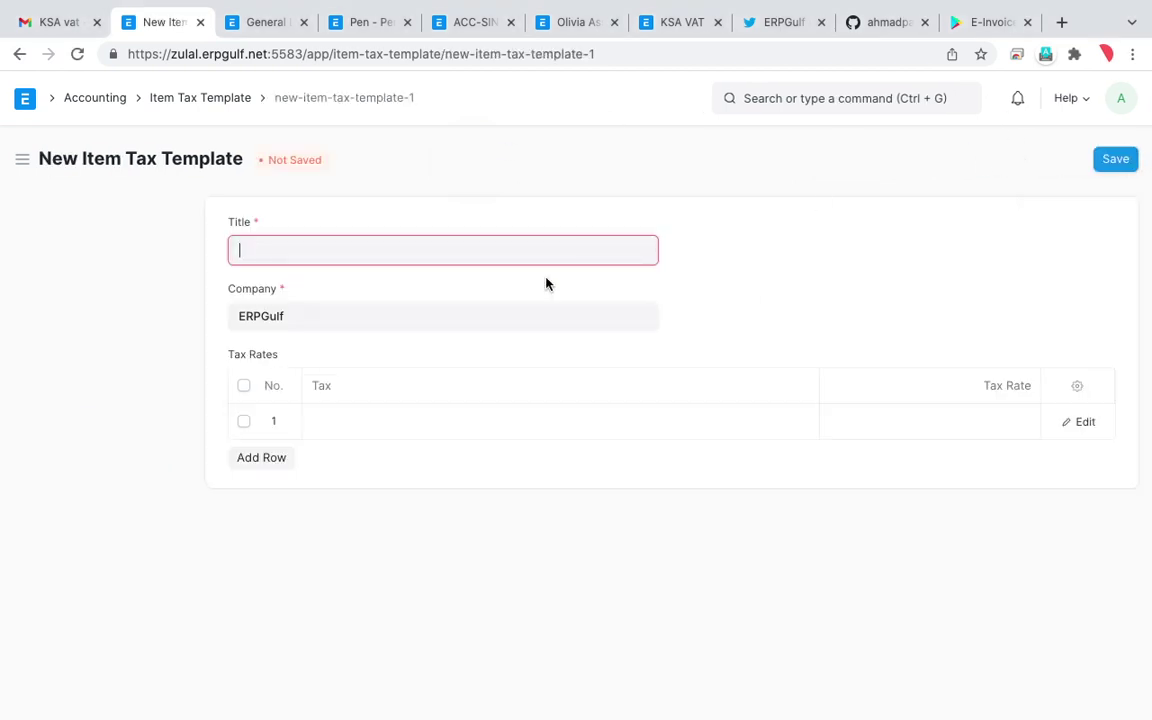
type("T")
key("BackSpace")
type("KS")
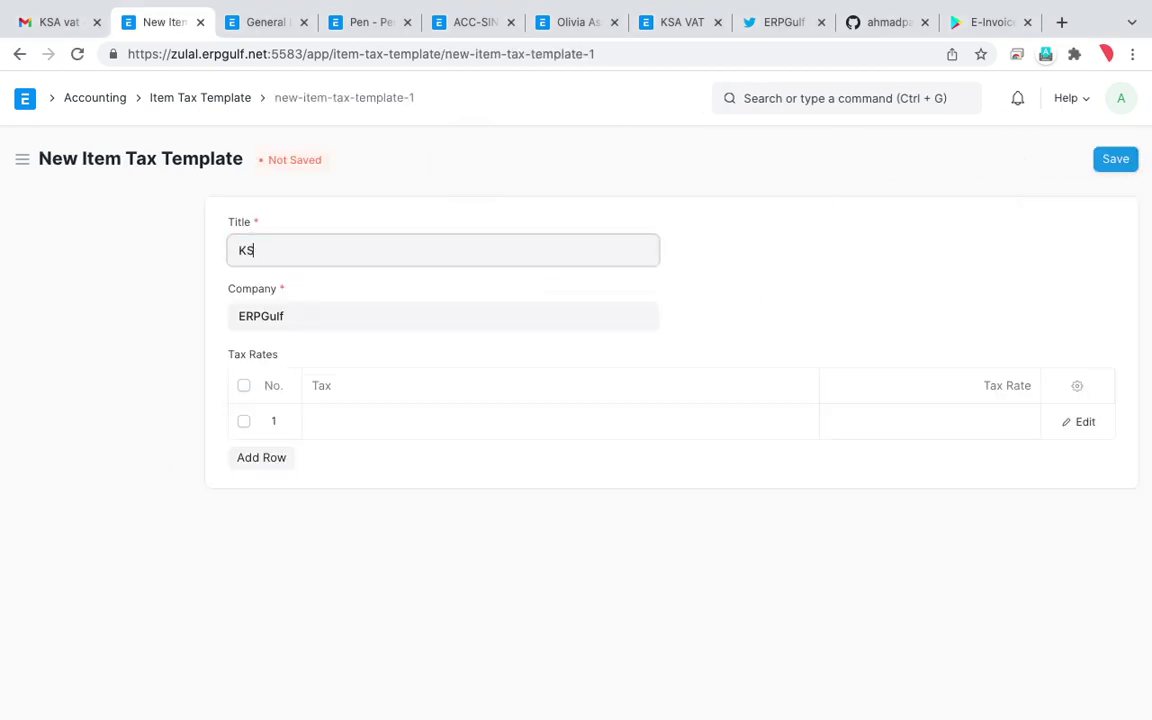
type("A tax 15%")
left_click(488, 421)
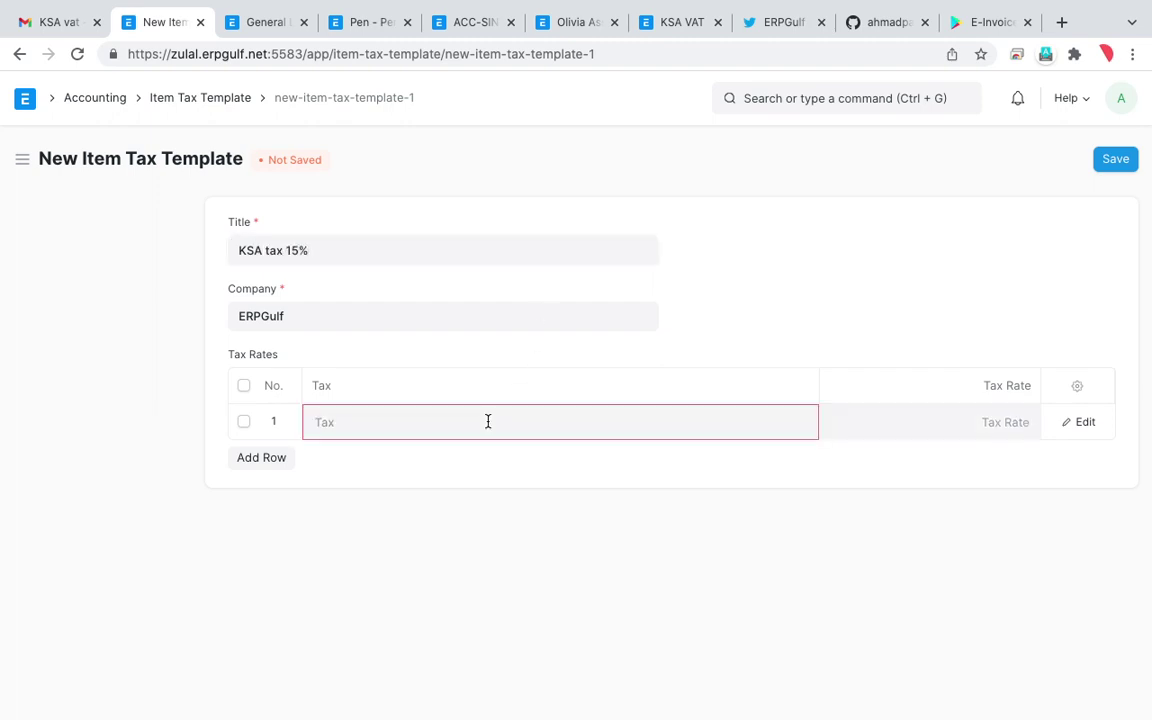
type("KSA")
key("BackSpace")
key("BackSpace")
key("BackSpace")
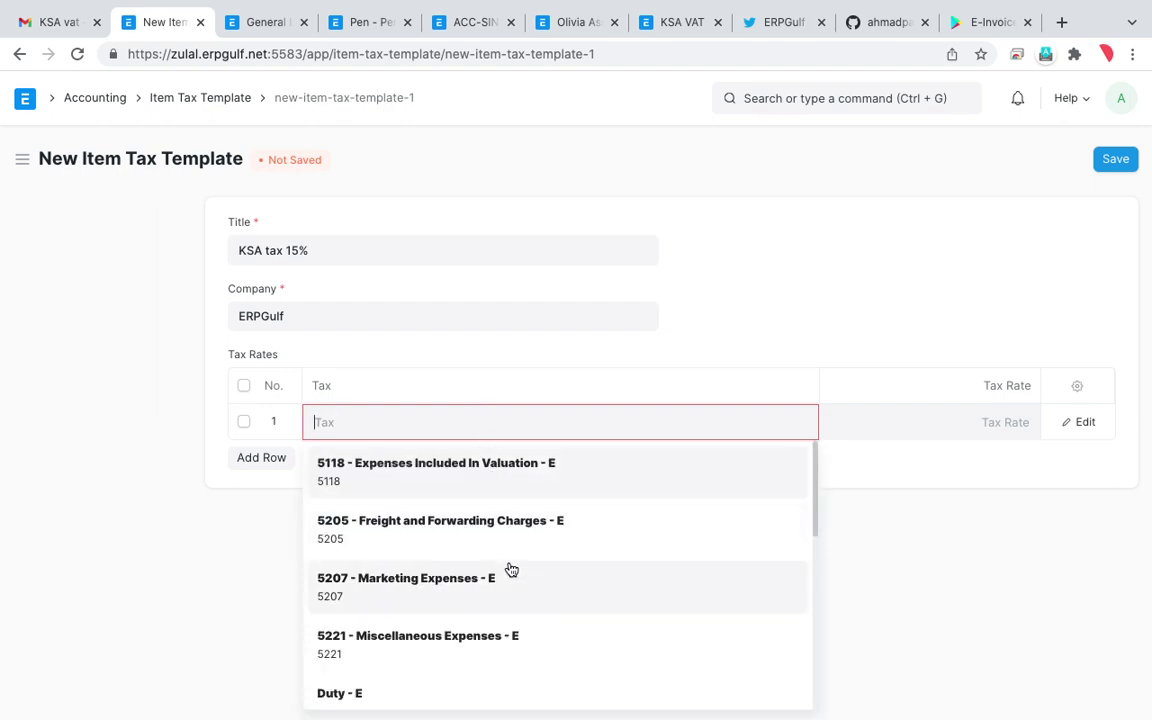
scroll(509, 568, "down", 2)
scroll(511, 569, "down", 2)
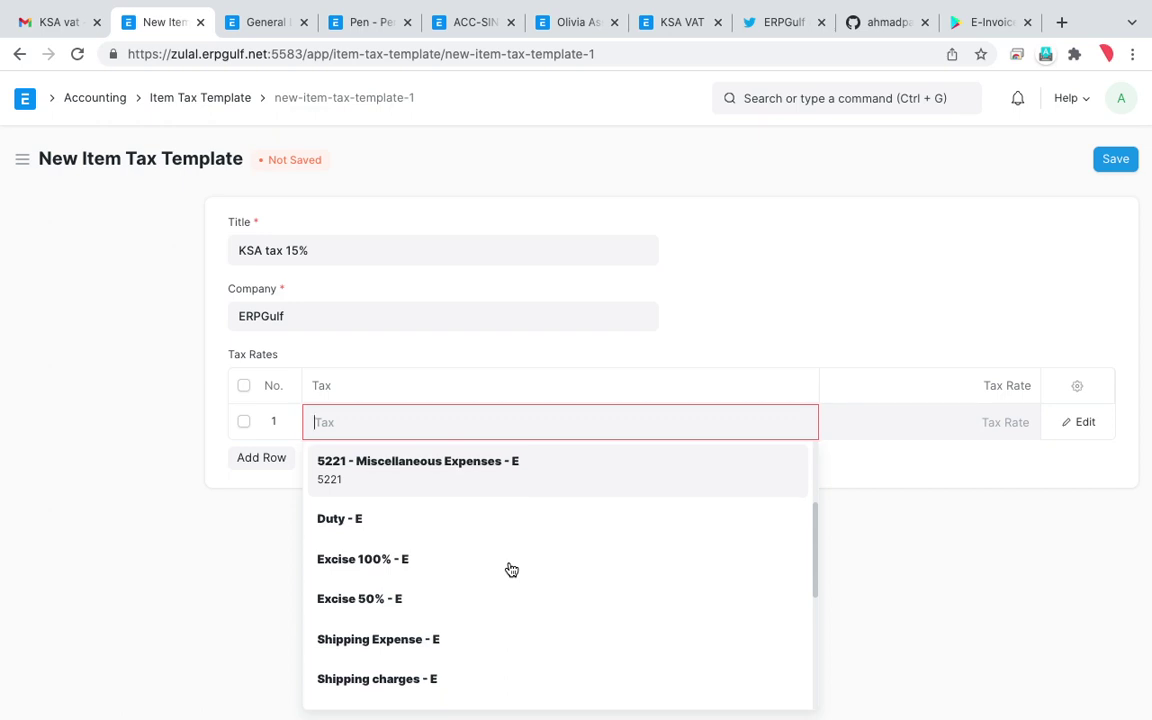
left_click(704, 382)
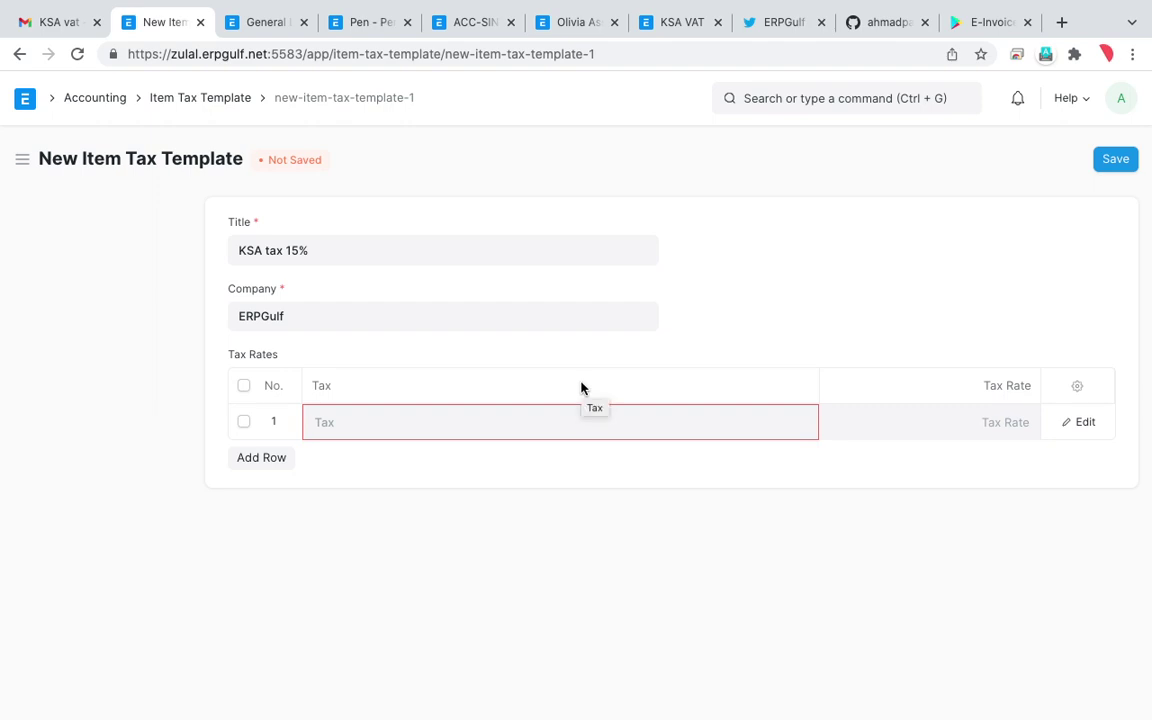
left_click(951, 423)
type("15")
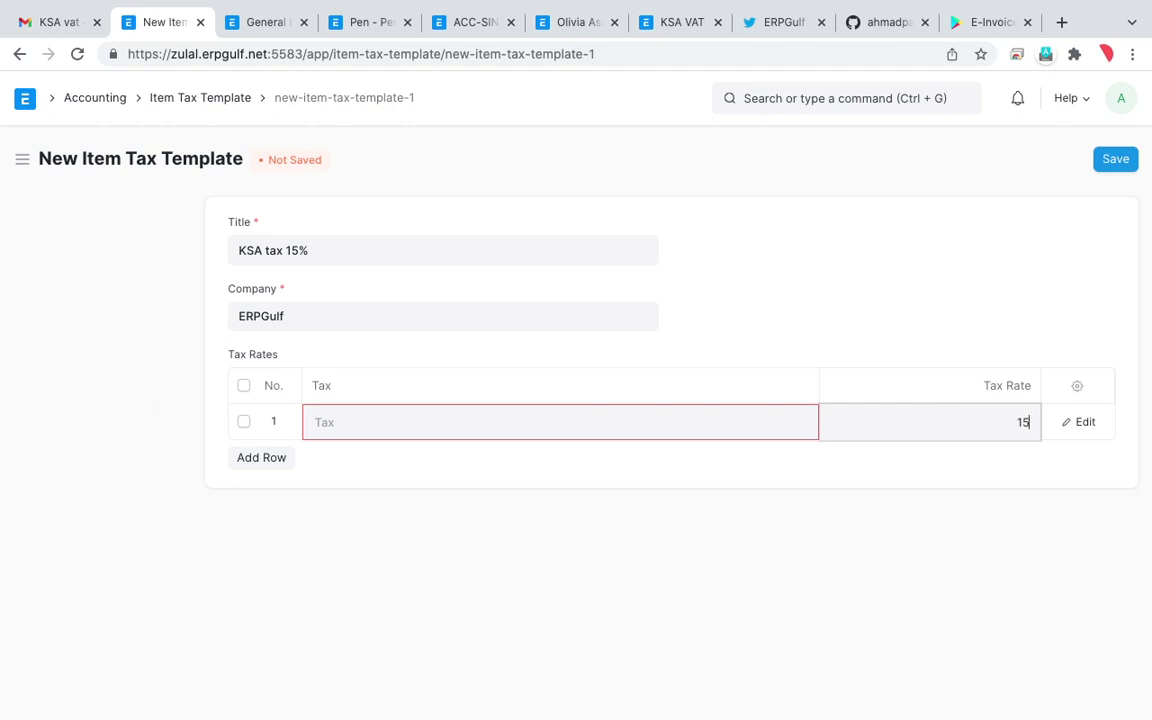
left_click(248, 107)
scroll(352, 411, "down", 3)
scroll(352, 411, "up", 4)
scroll(355, 413, "down", 5)
scroll(355, 413, "up", 5)
scroll(355, 412, "down", 1)
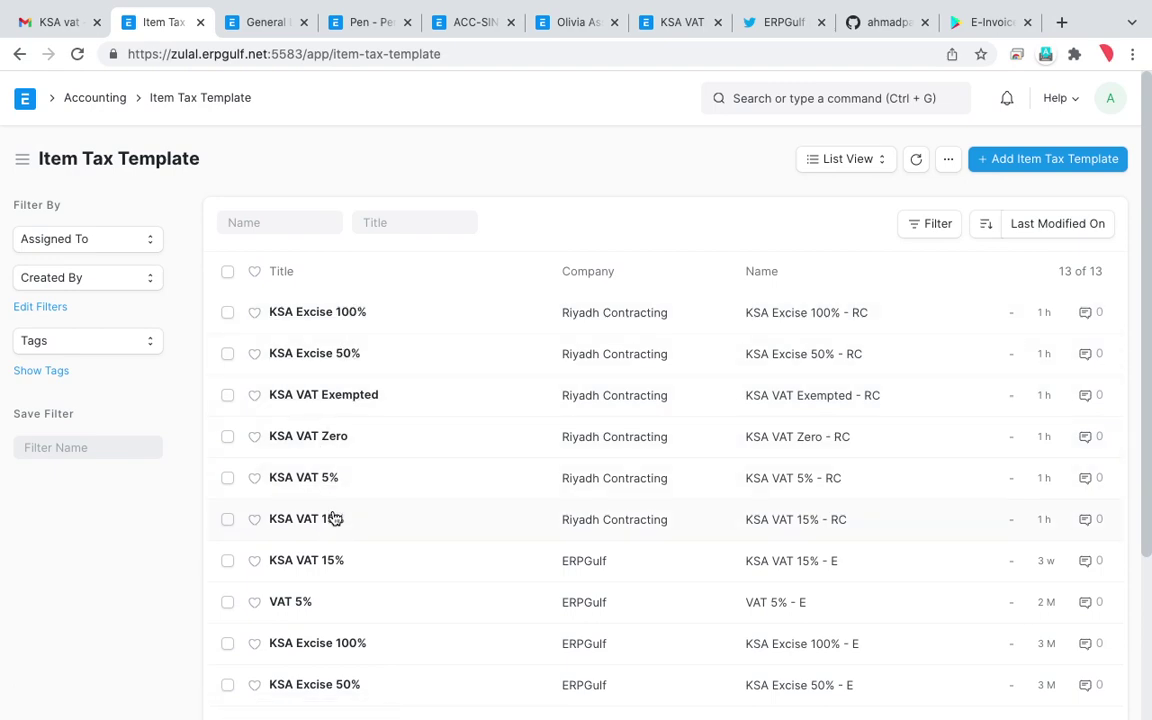
- Open the ERPGulf KSA VAT Setting record from the Accounting workspace
left_click(263, 30)
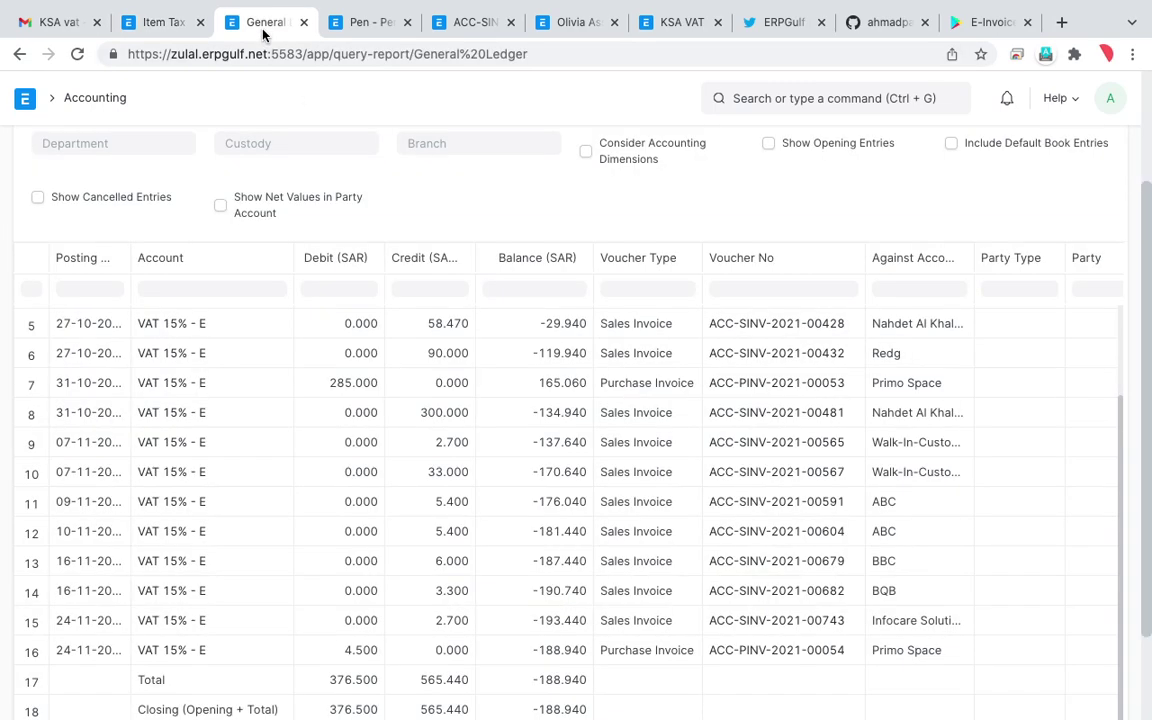
left_click(170, 21)
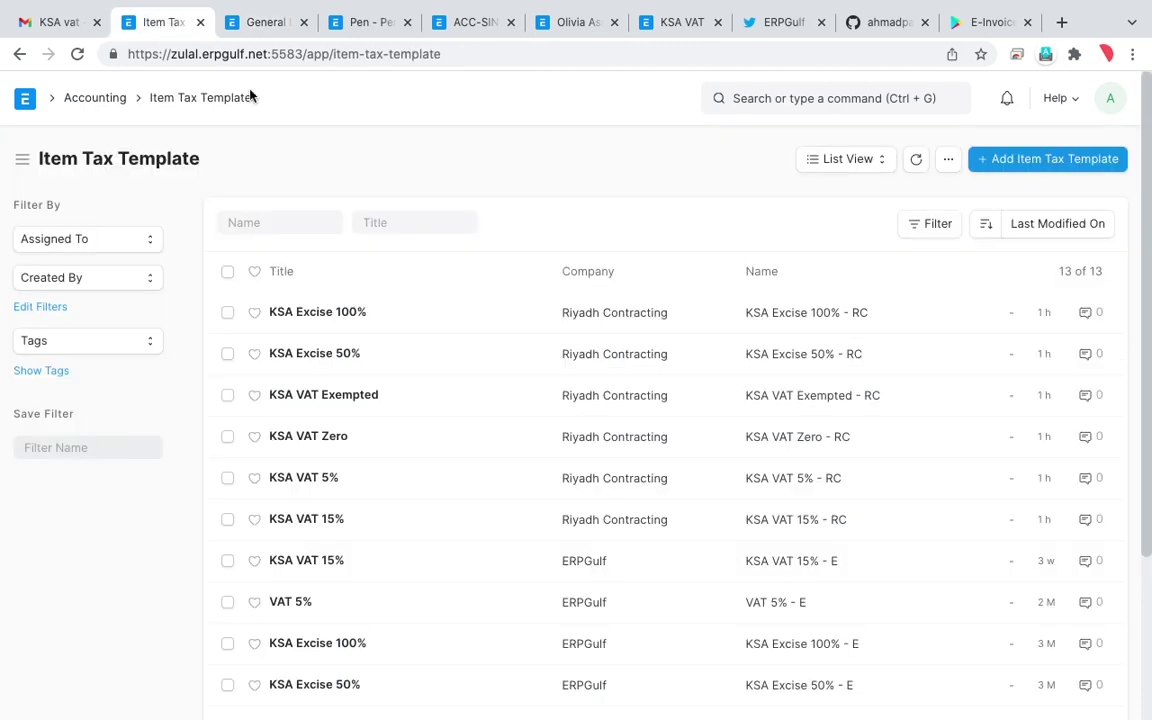
left_click(101, 98)
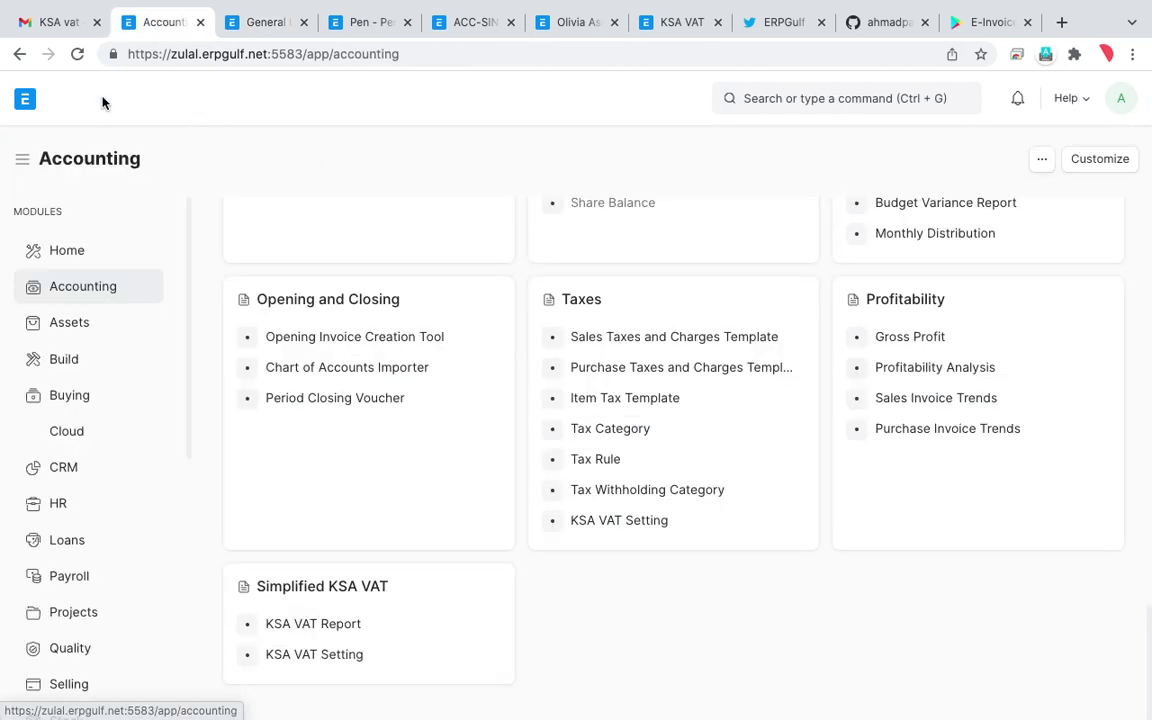
left_click(340, 655)
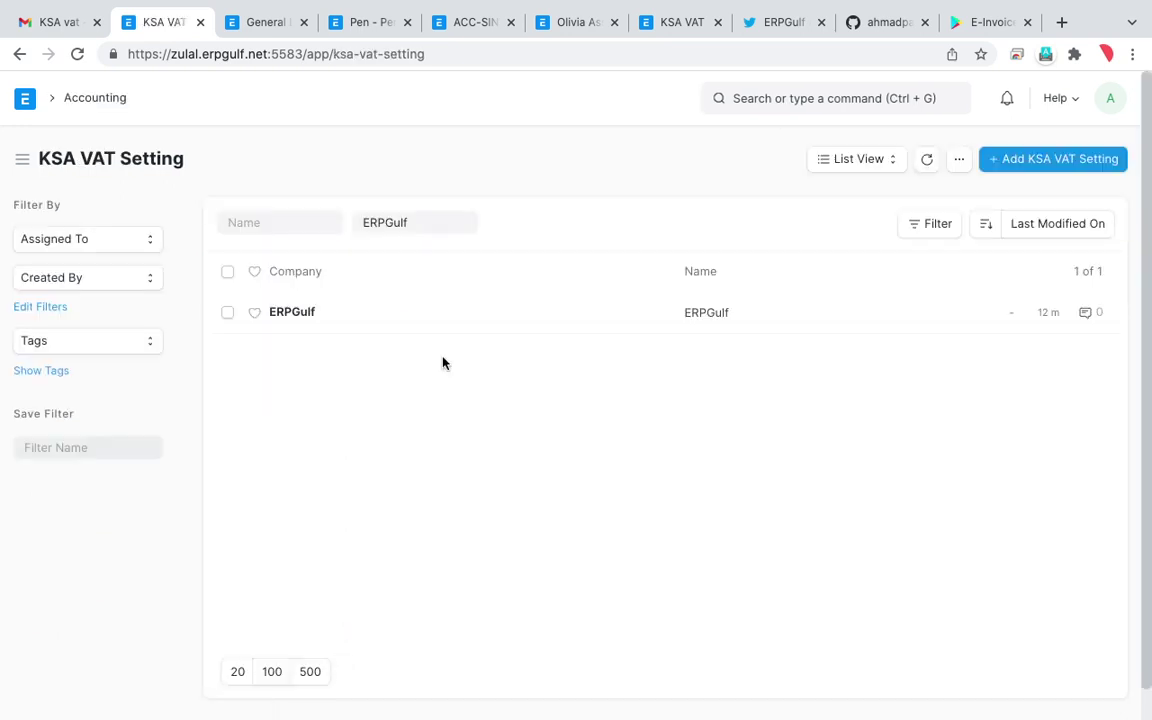
left_click(293, 313)
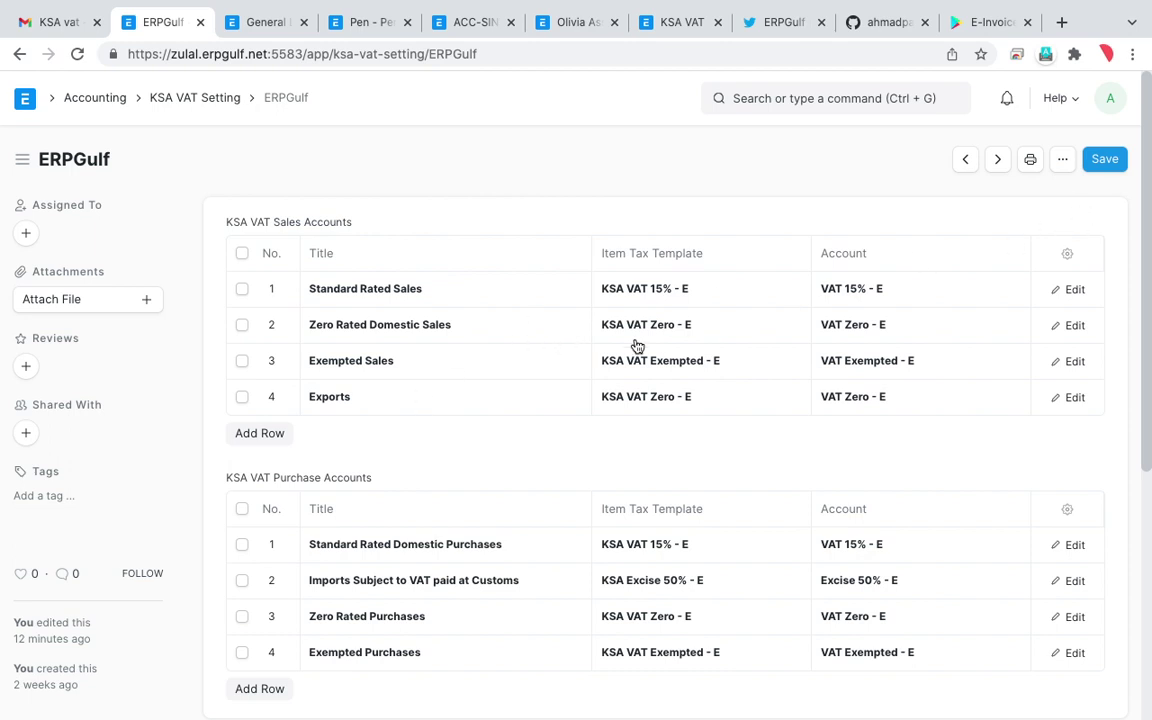
- Add a trial fifth sales row titled 'New taxt', browse its template and account lists, then delete it
left_click(283, 435)
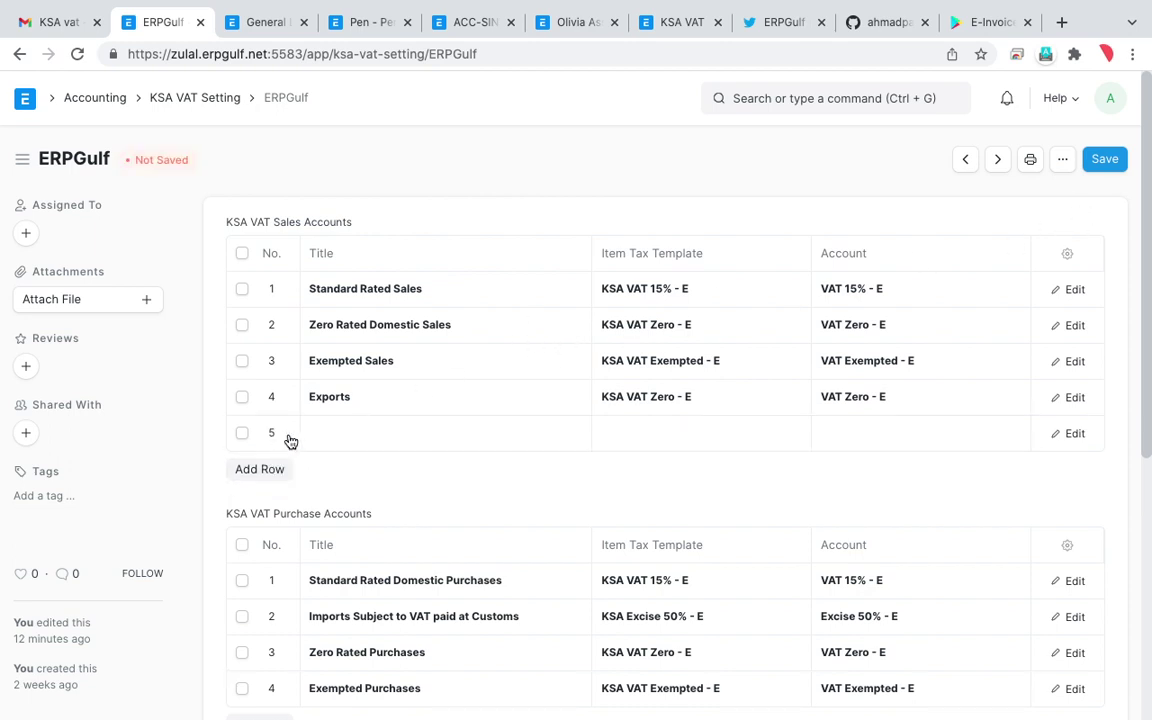
left_click(392, 434)
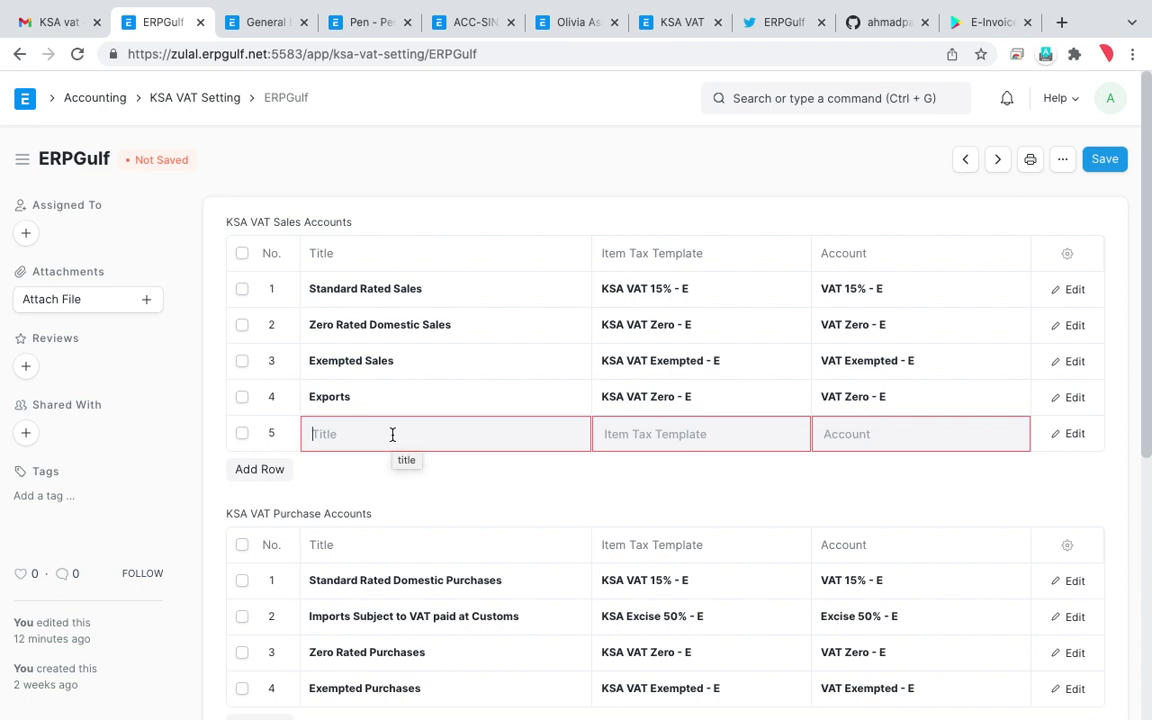
type("New taxt")
left_click(652, 441)
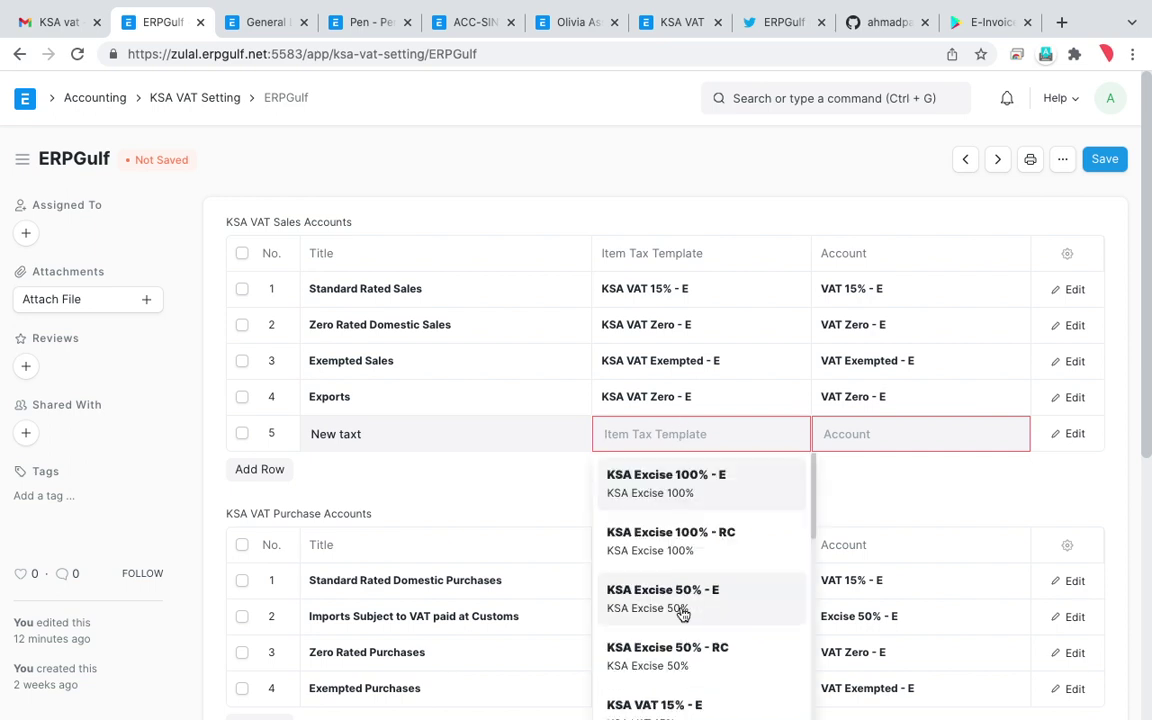
scroll(683, 614, "down", 2)
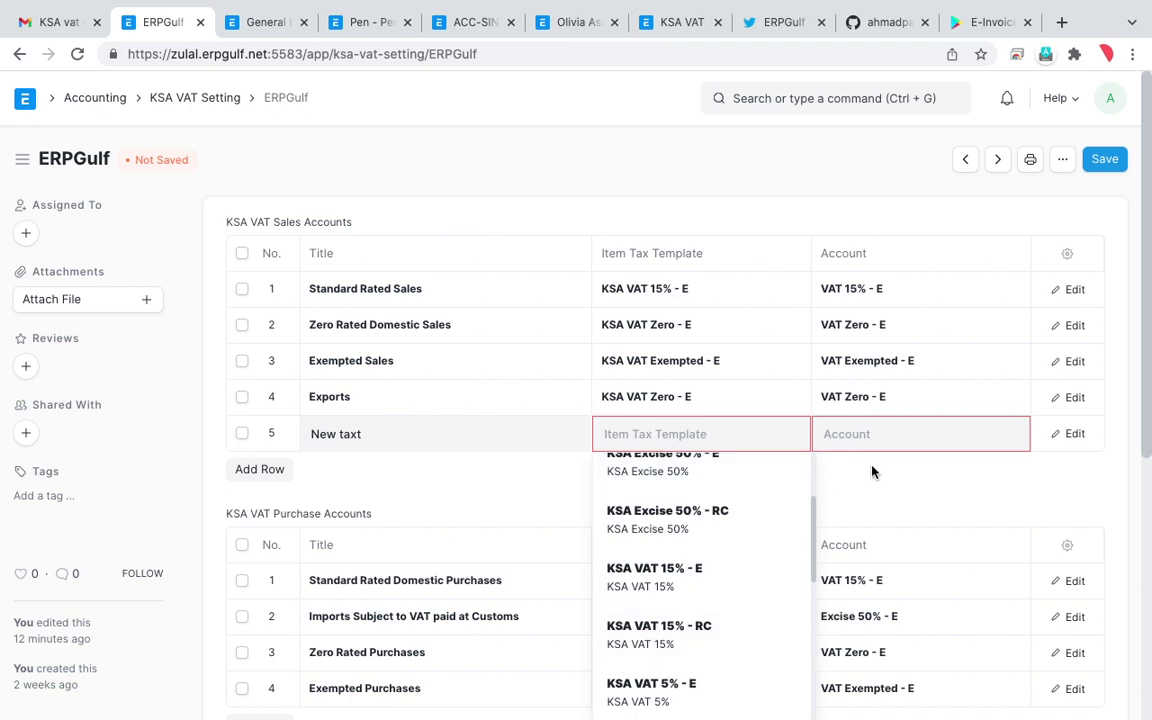
left_click(896, 434)
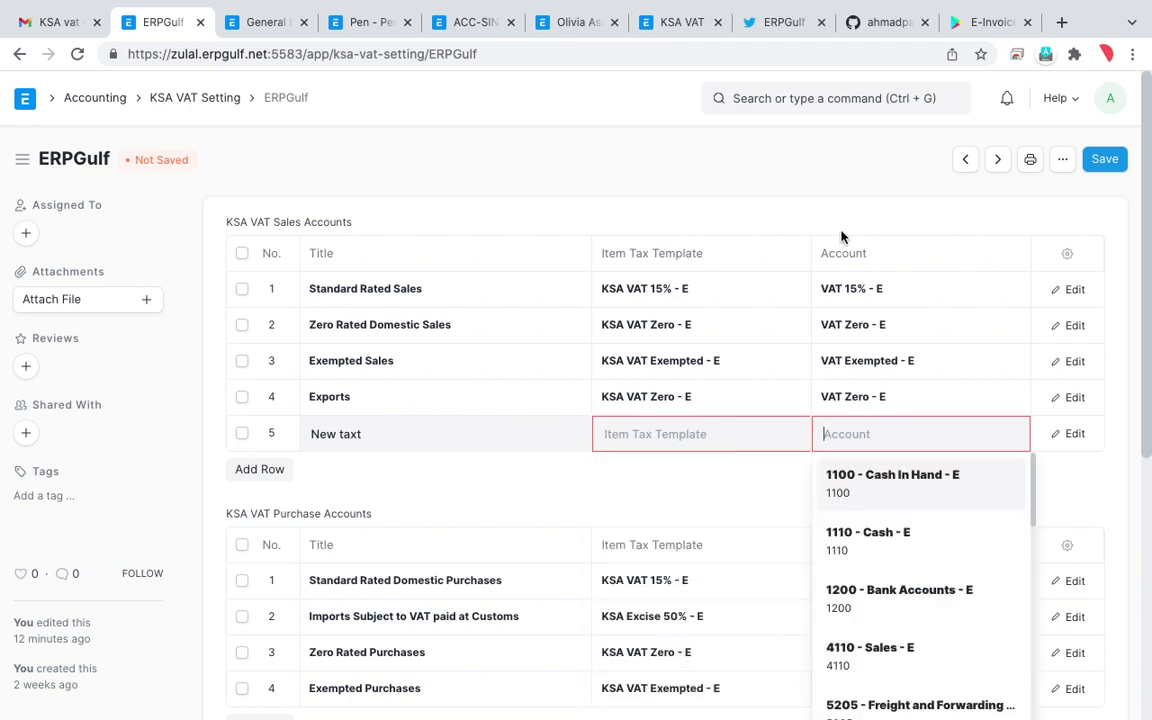
left_click(774, 162)
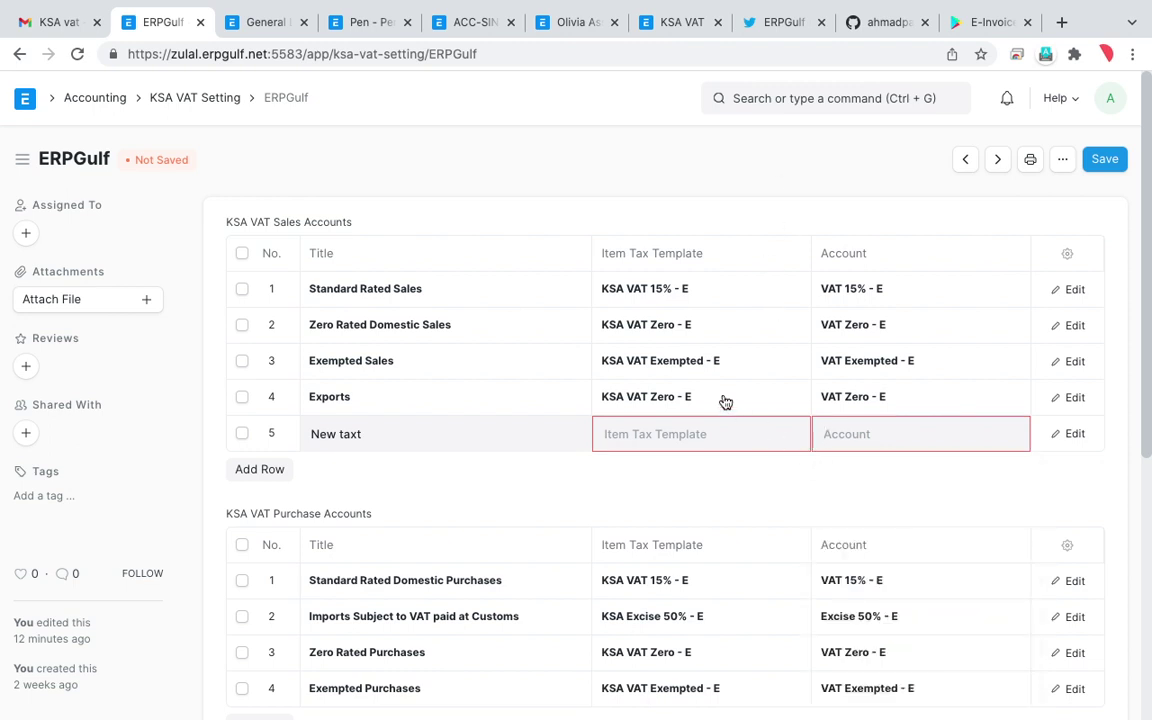
left_click(242, 433)
left_click(253, 466)
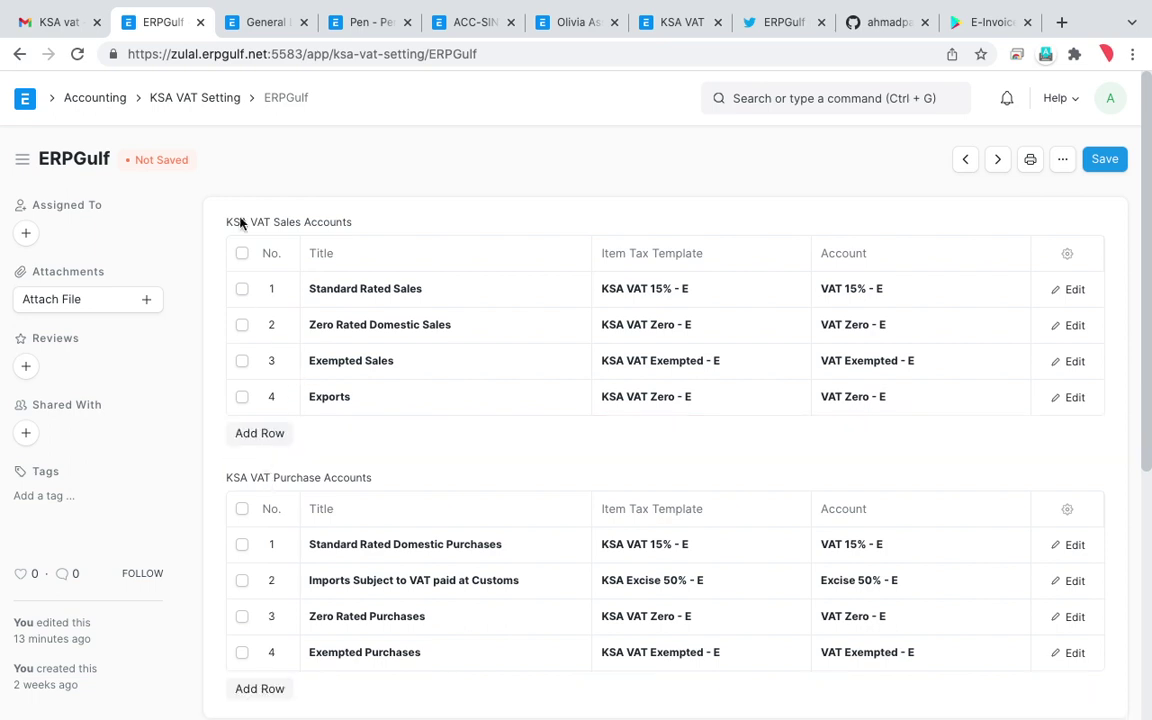
- Return to the KSA VAT Setting list, then open the Pen item from the Item list
left_click(231, 105)
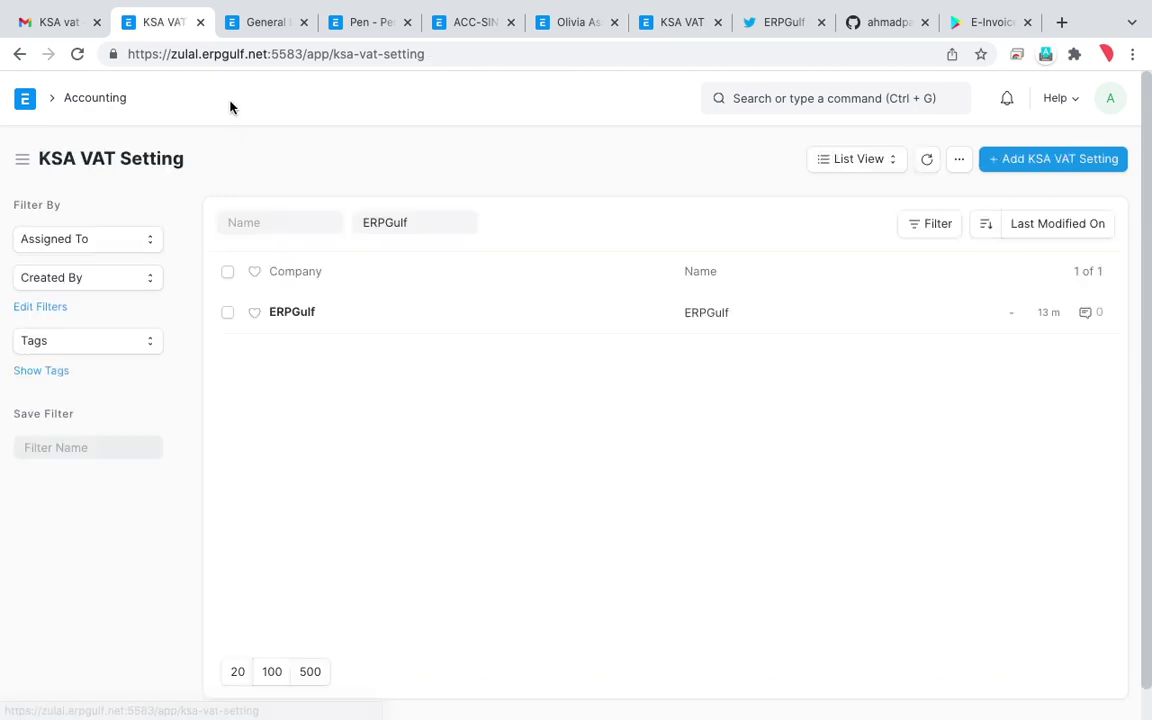
left_click(271, 30)
left_click(368, 27)
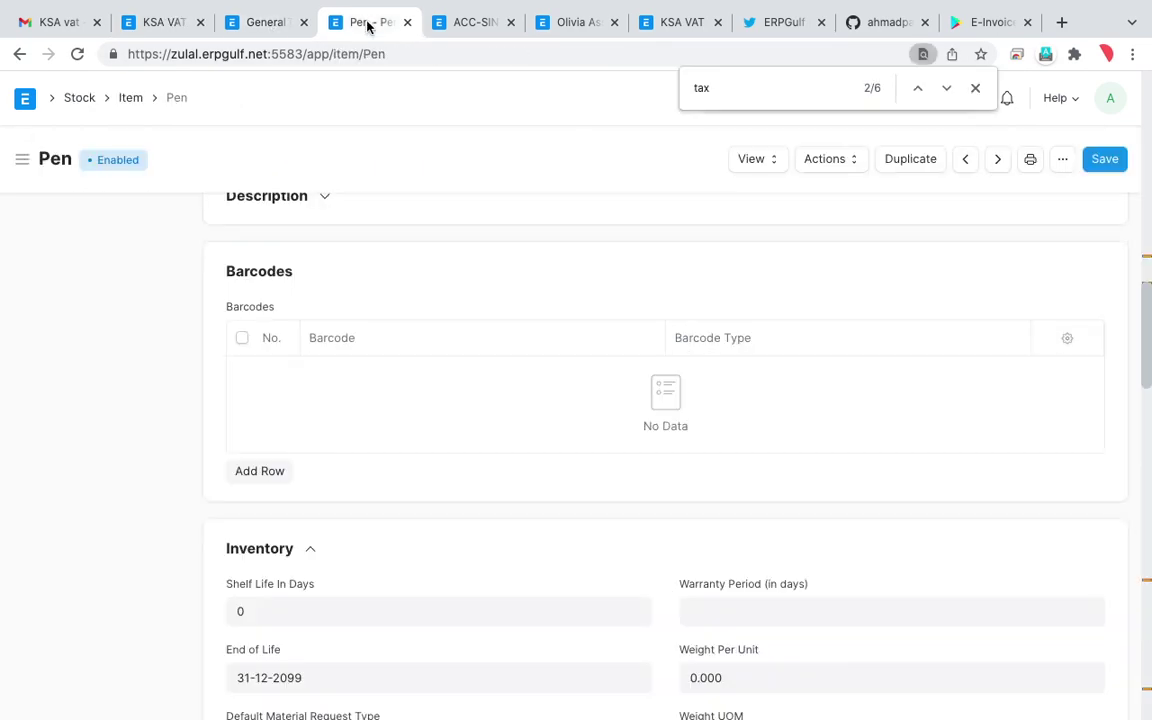
scroll(355, 265, "up", 10)
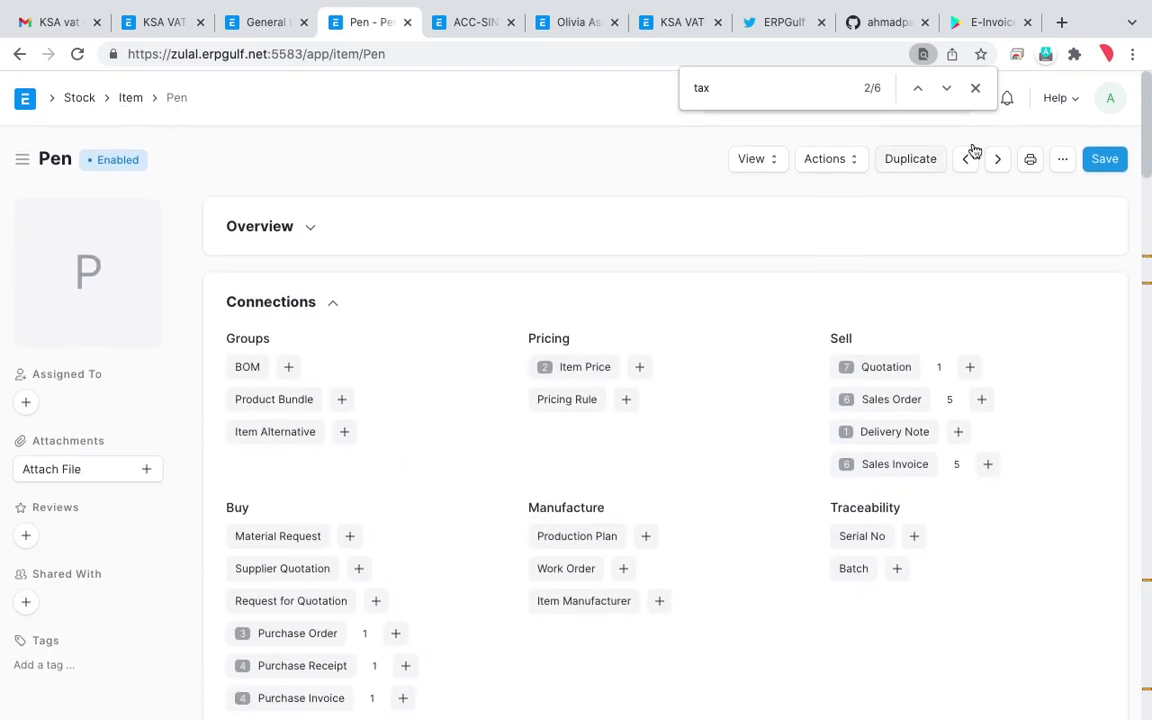
left_click(976, 89)
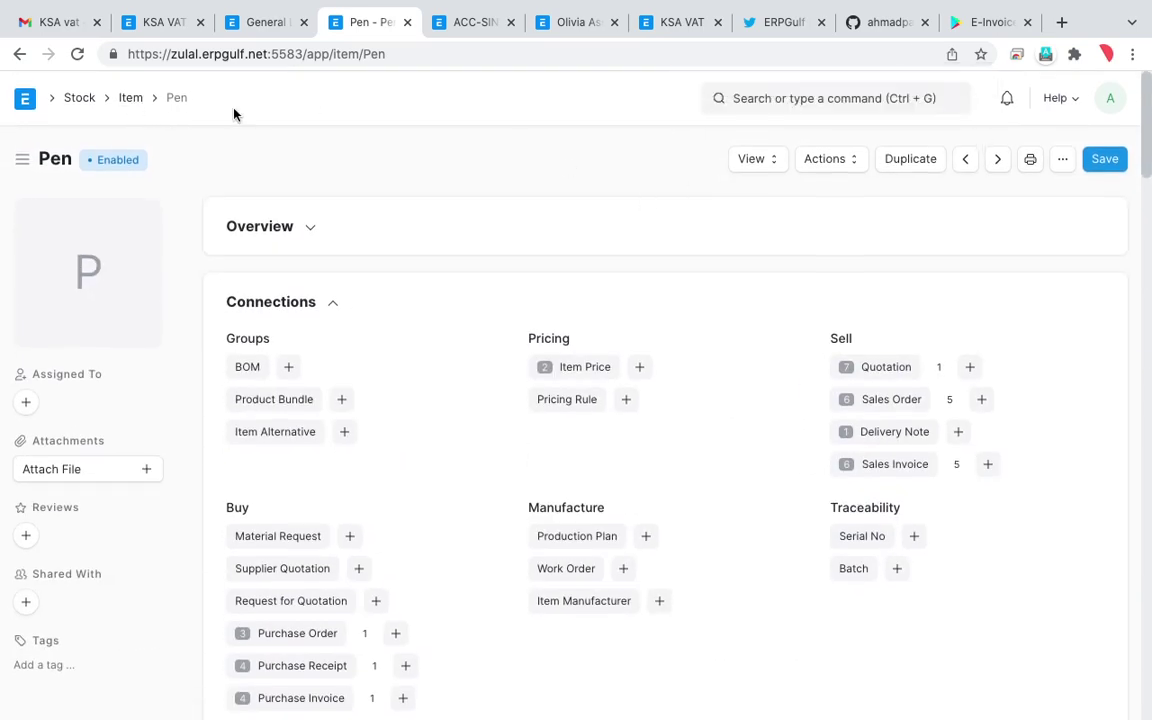
left_click(127, 100)
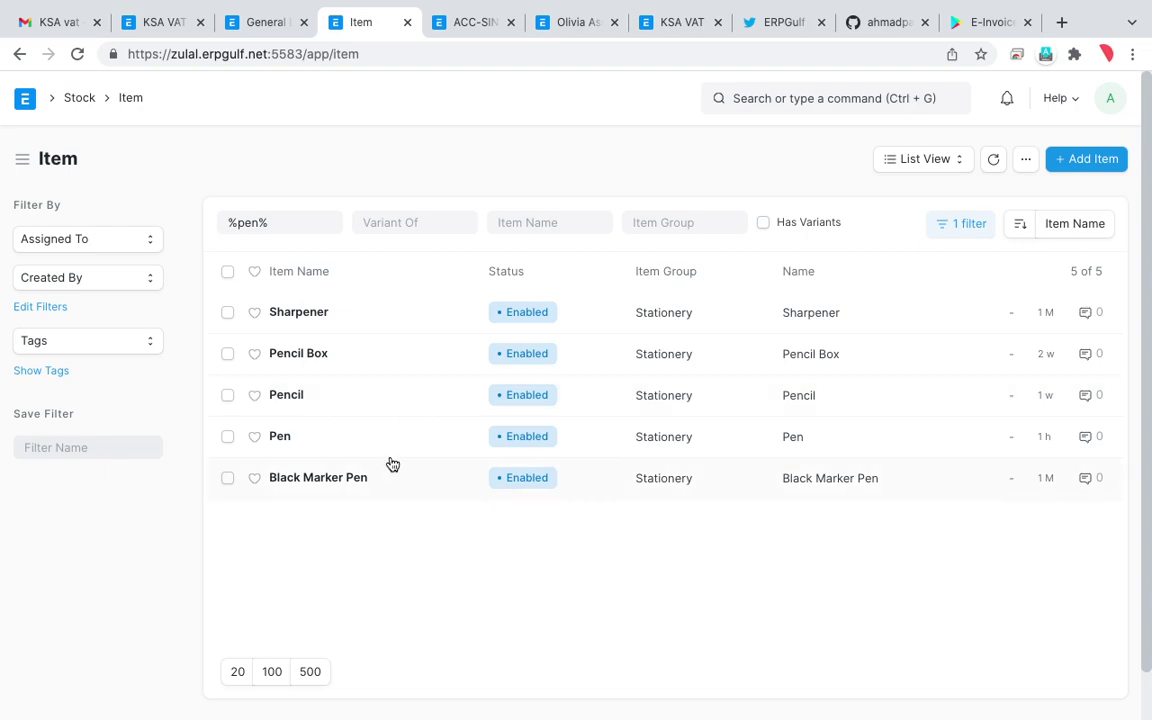
left_click(283, 438)
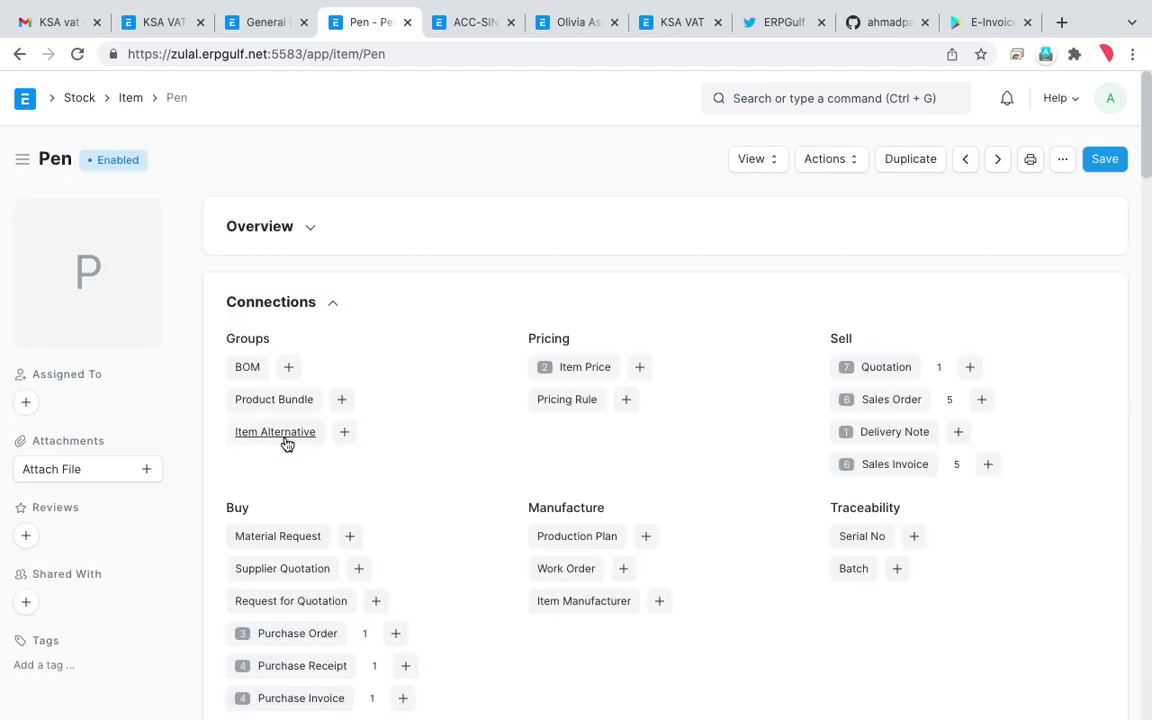
scroll(512, 499, "down", 10)
scroll(512, 499, "down", 5)
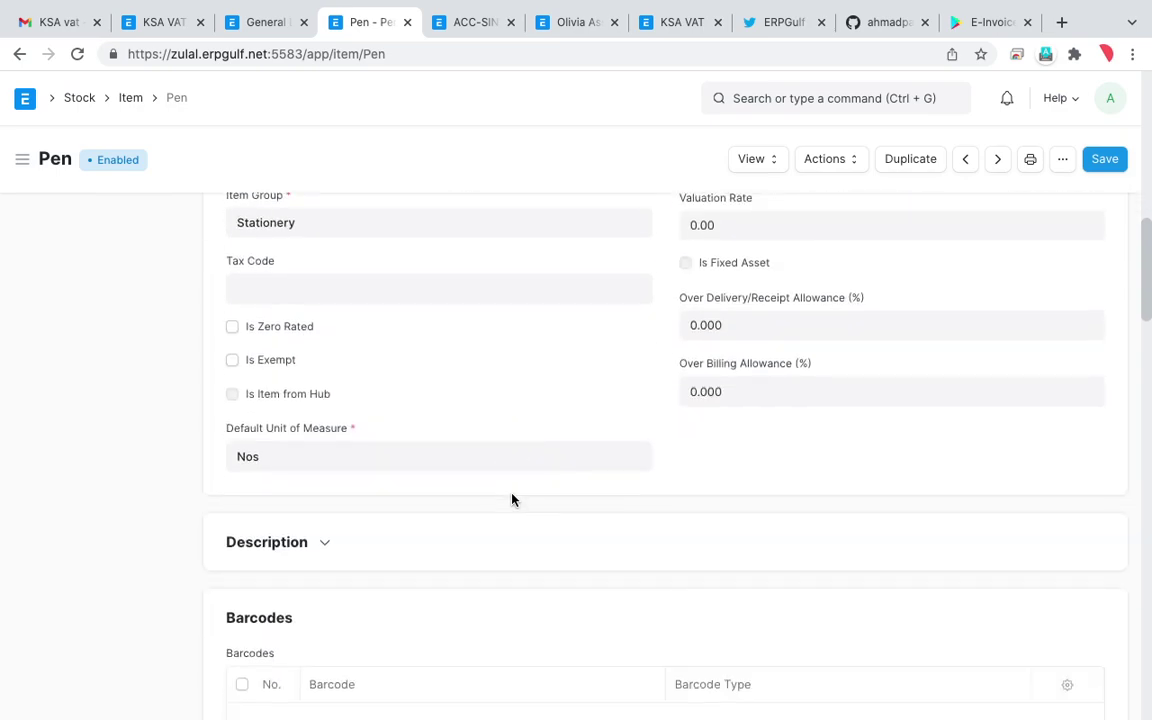
scroll(512, 499, "up", 15)
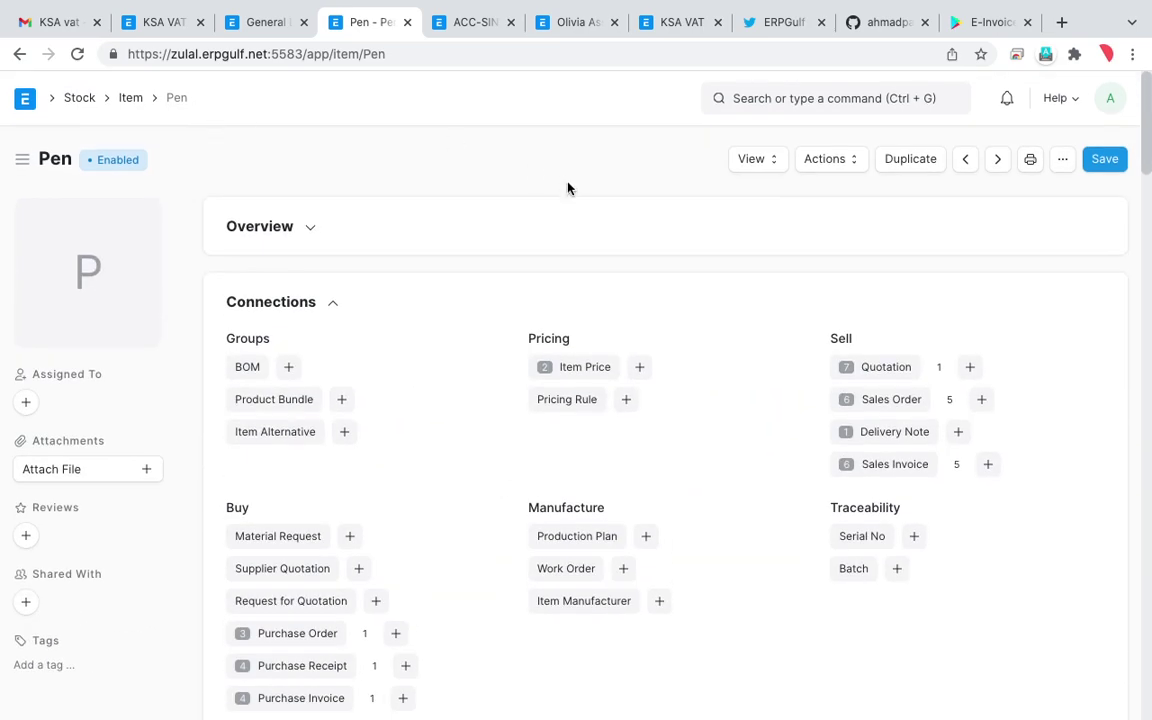
- Reopen the Pen item via an 'ite' awesome-bar search and scroll to its ERPGulf defaults
left_click(774, 100)
type("item li")
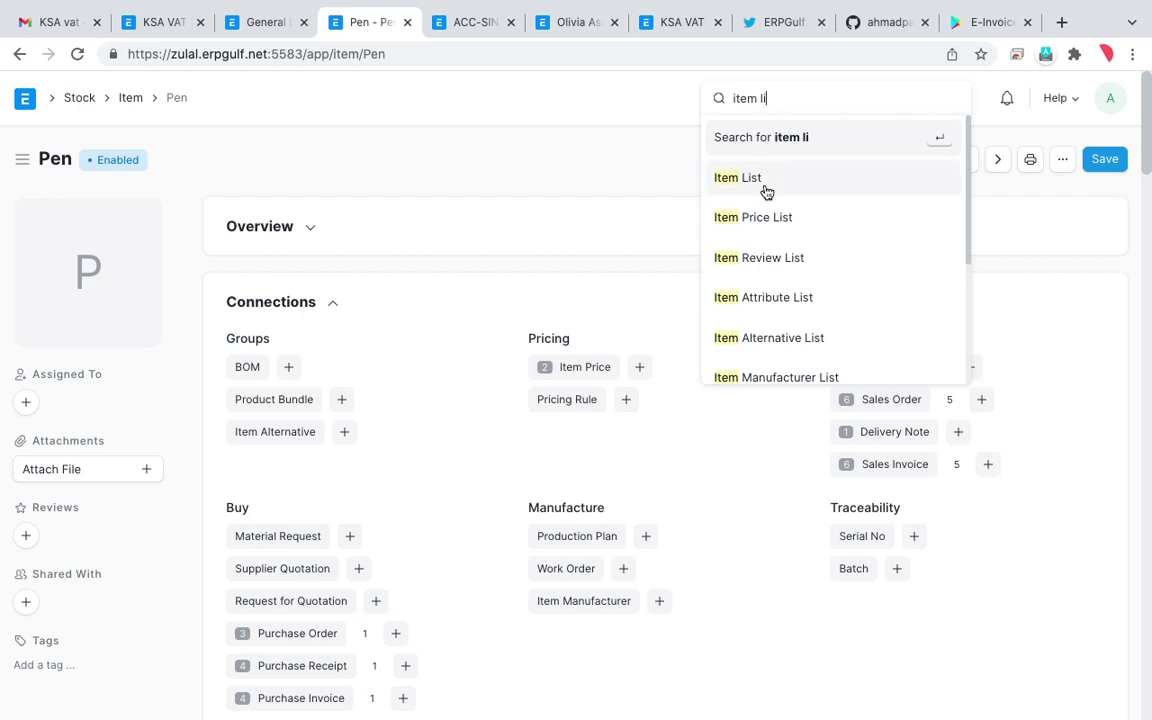
left_click(765, 184)
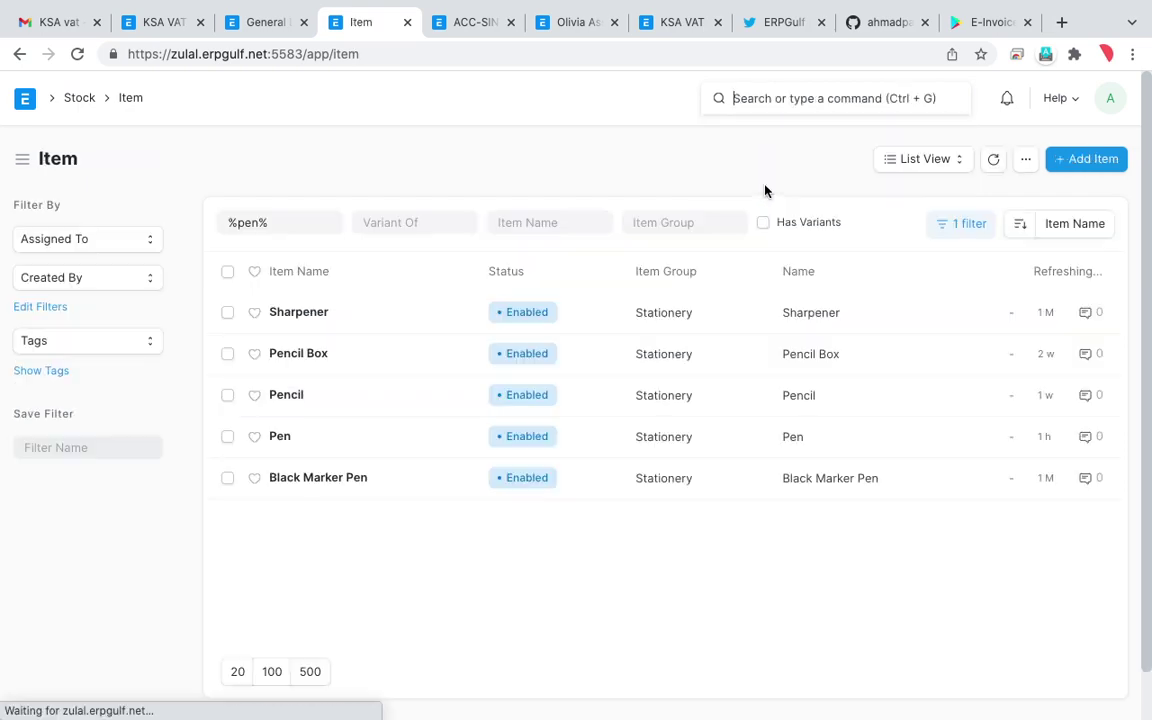
left_click(287, 440)
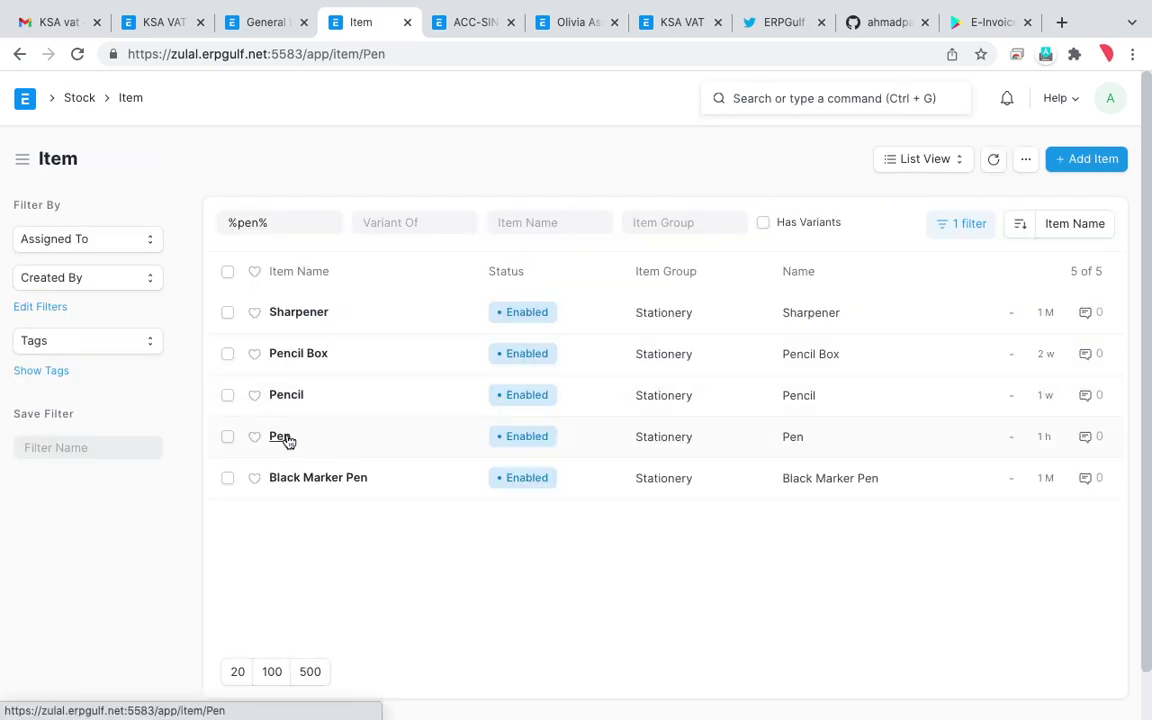
scroll(607, 496, "down", 10)
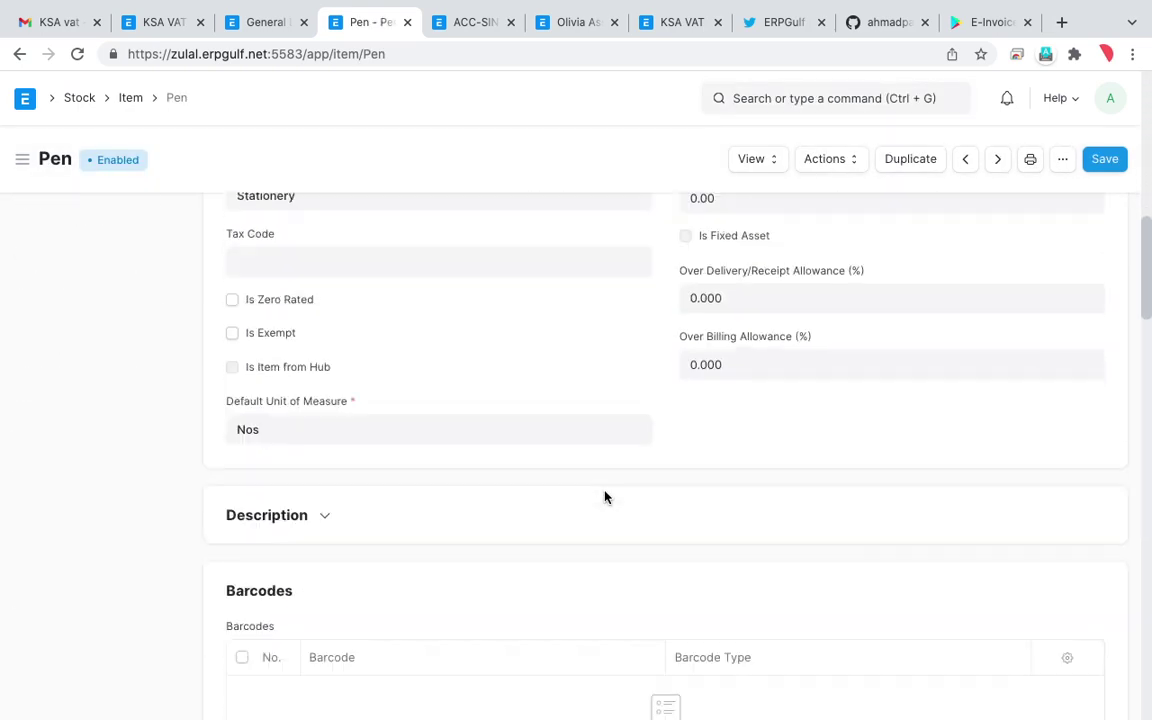
scroll(604, 497, "down", 8)
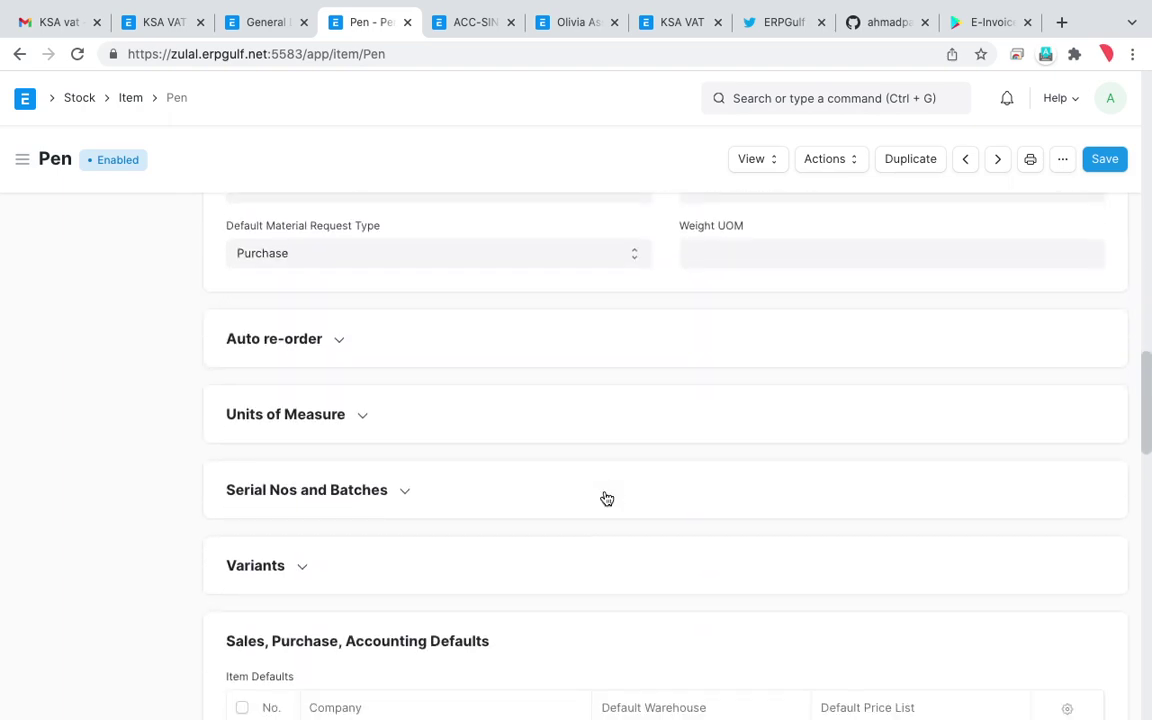
scroll(604, 497, "down", 4)
- In Pen's Item Tax table, add a duplicate KSA VAT 15% - E row, then delete it
key("ctrl+f")
type("tax")
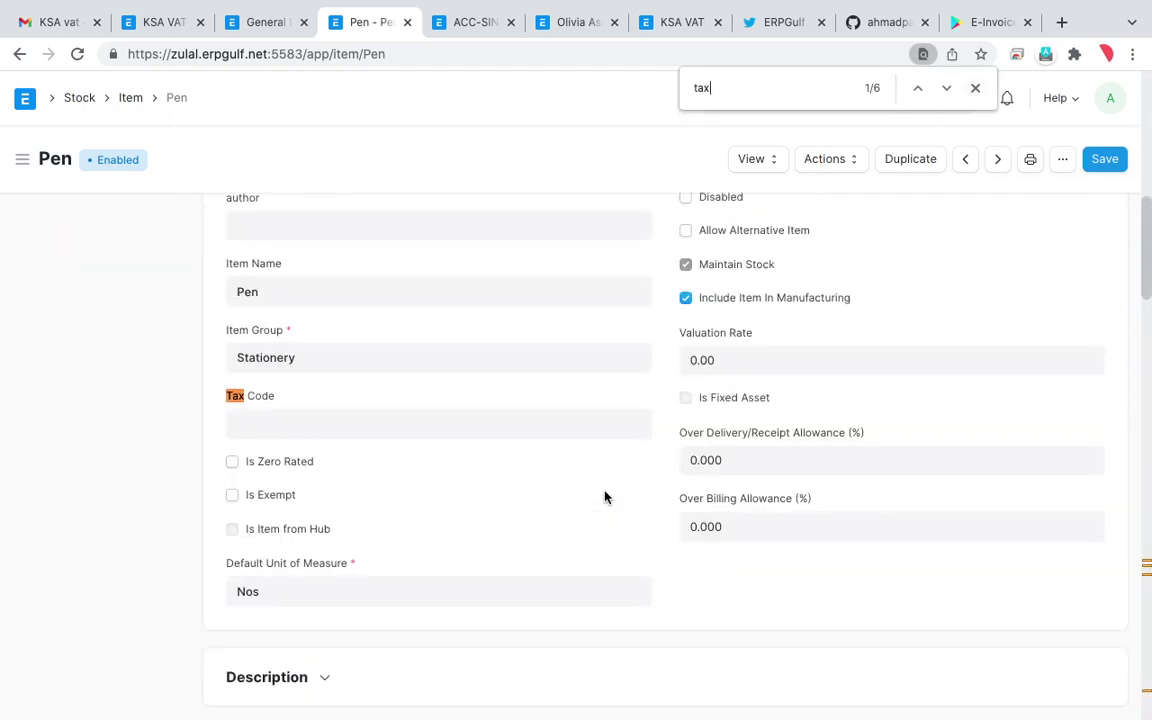
key("Return")
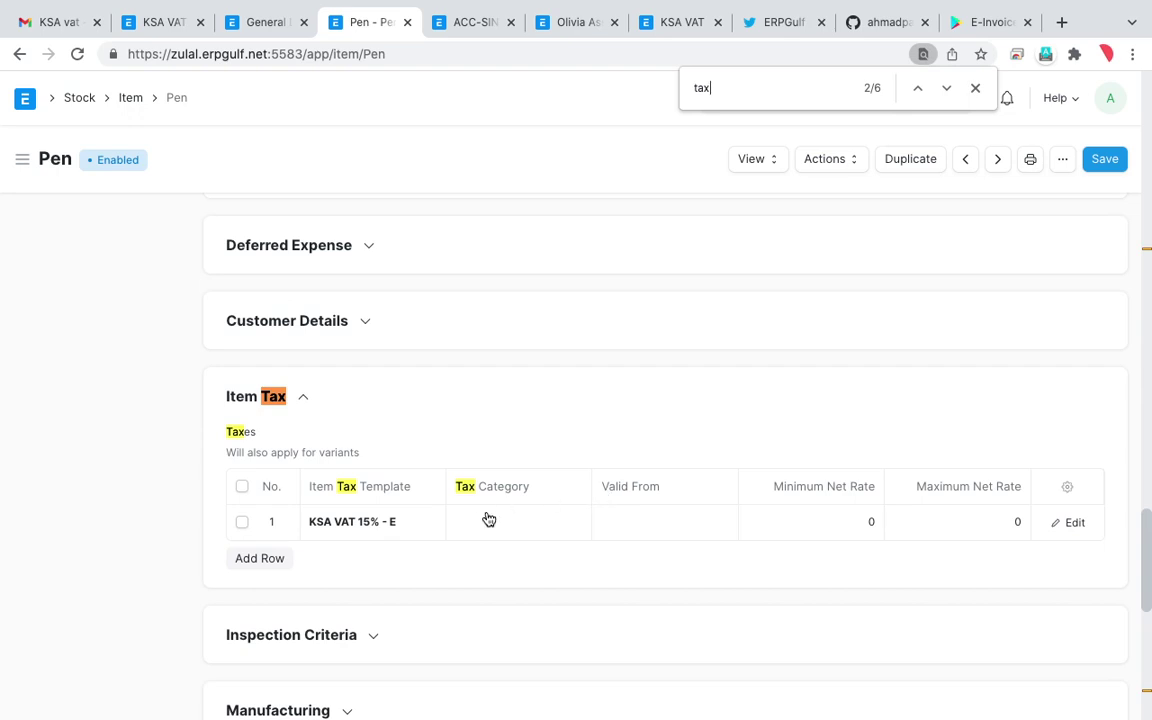
left_click(262, 560)
left_click(355, 562)
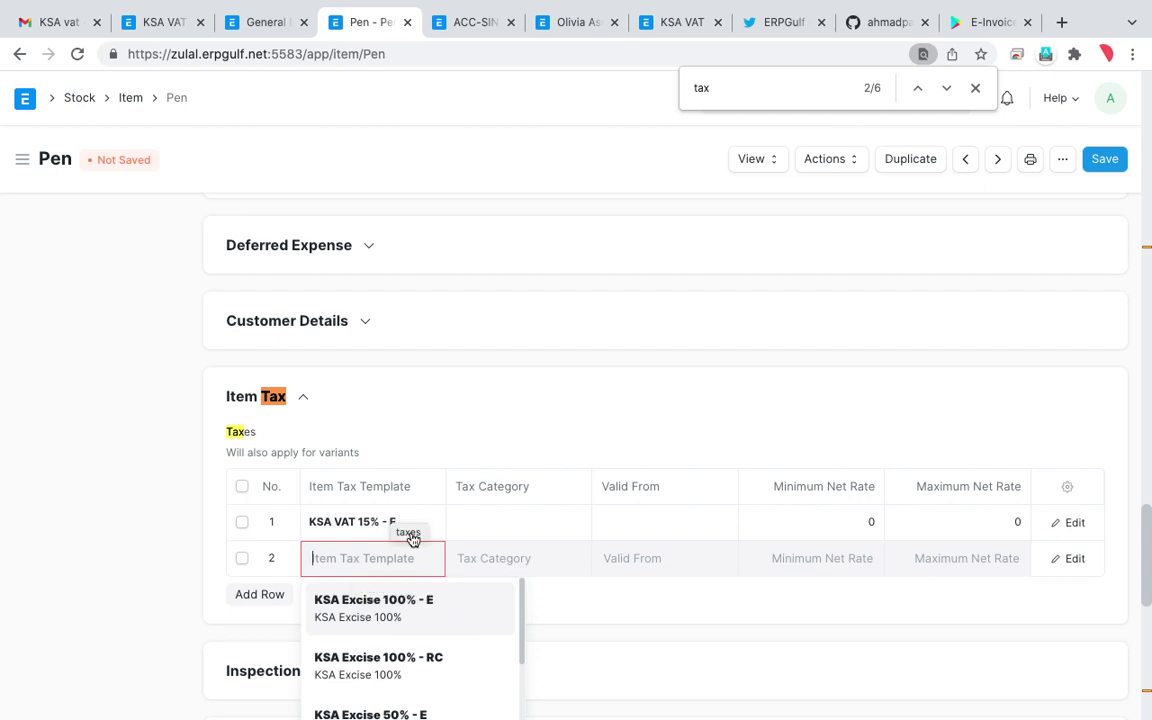
scroll(404, 617, "down", 3)
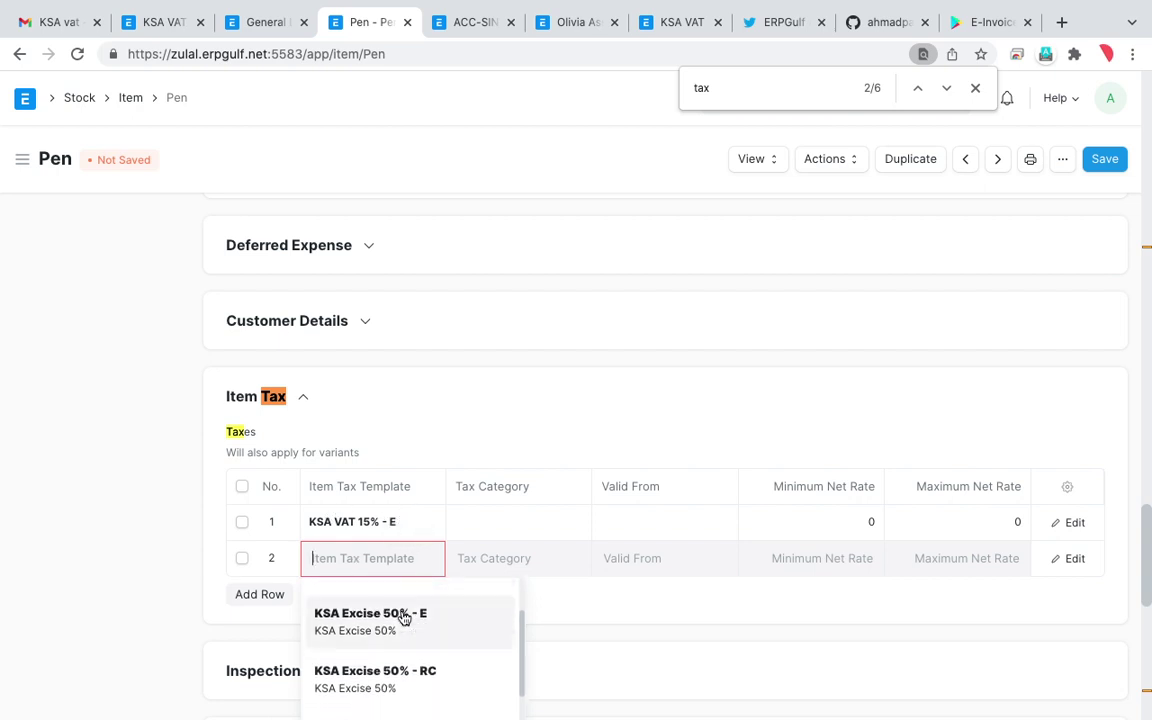
scroll(404, 617, "down", 1)
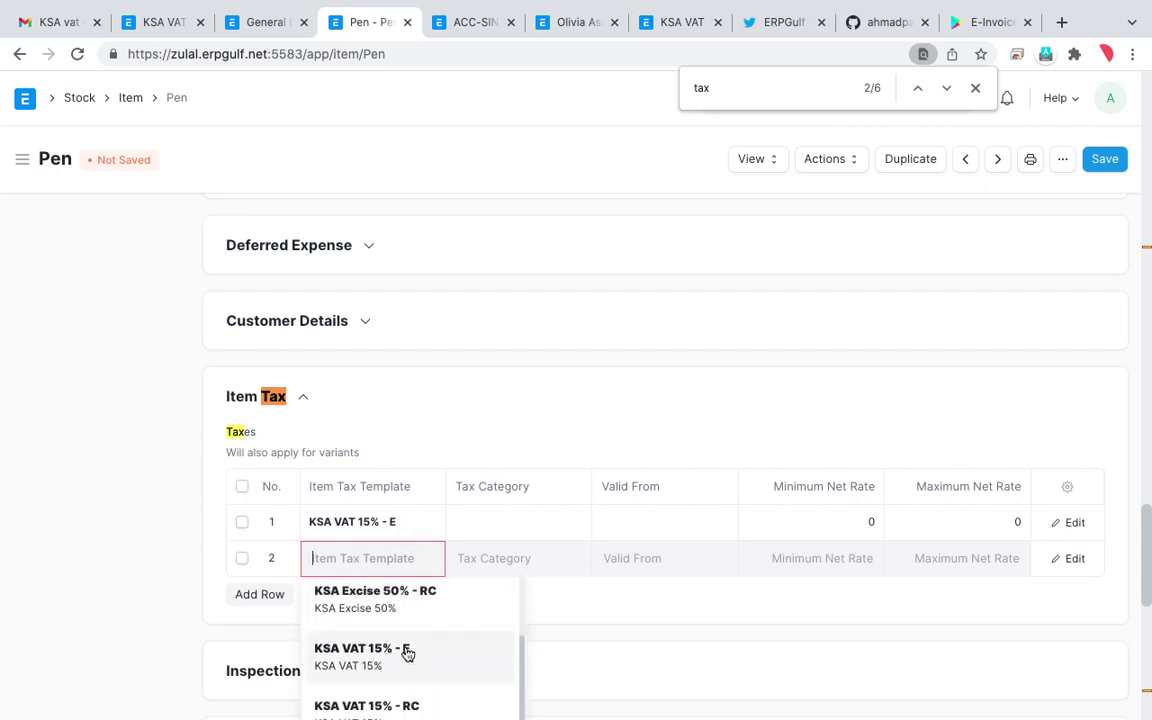
left_click(405, 652)
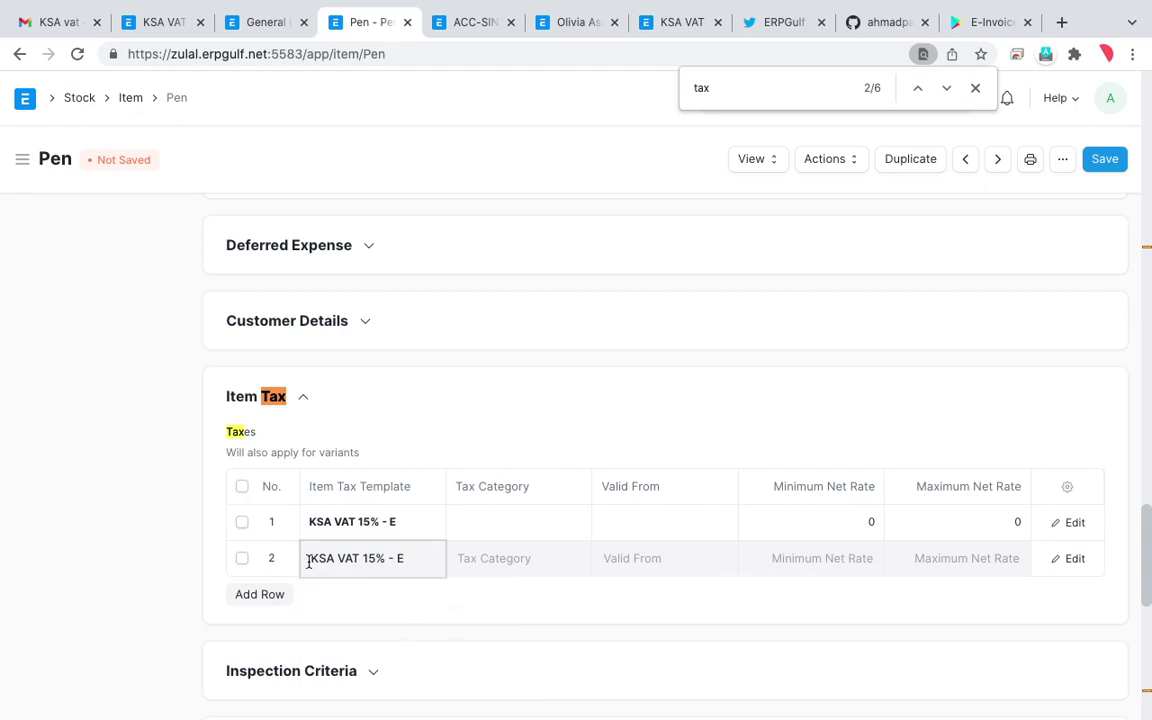
left_click(242, 558)
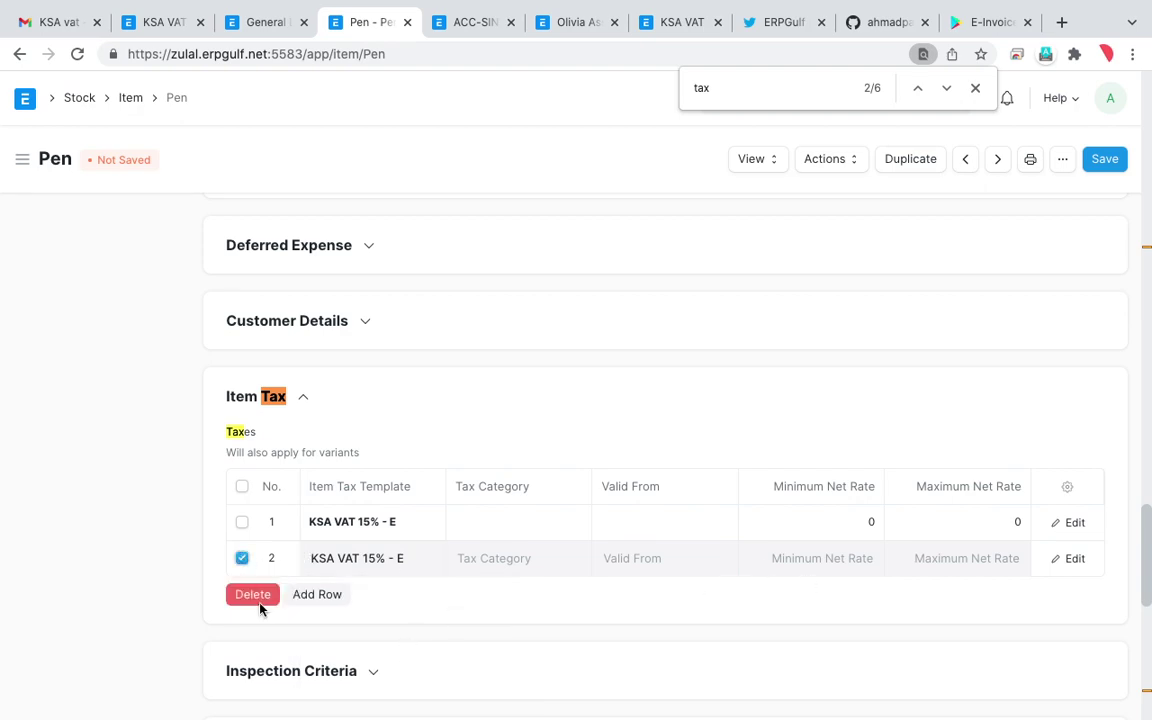
left_click(259, 604)
scroll(406, 525, "up", 10)
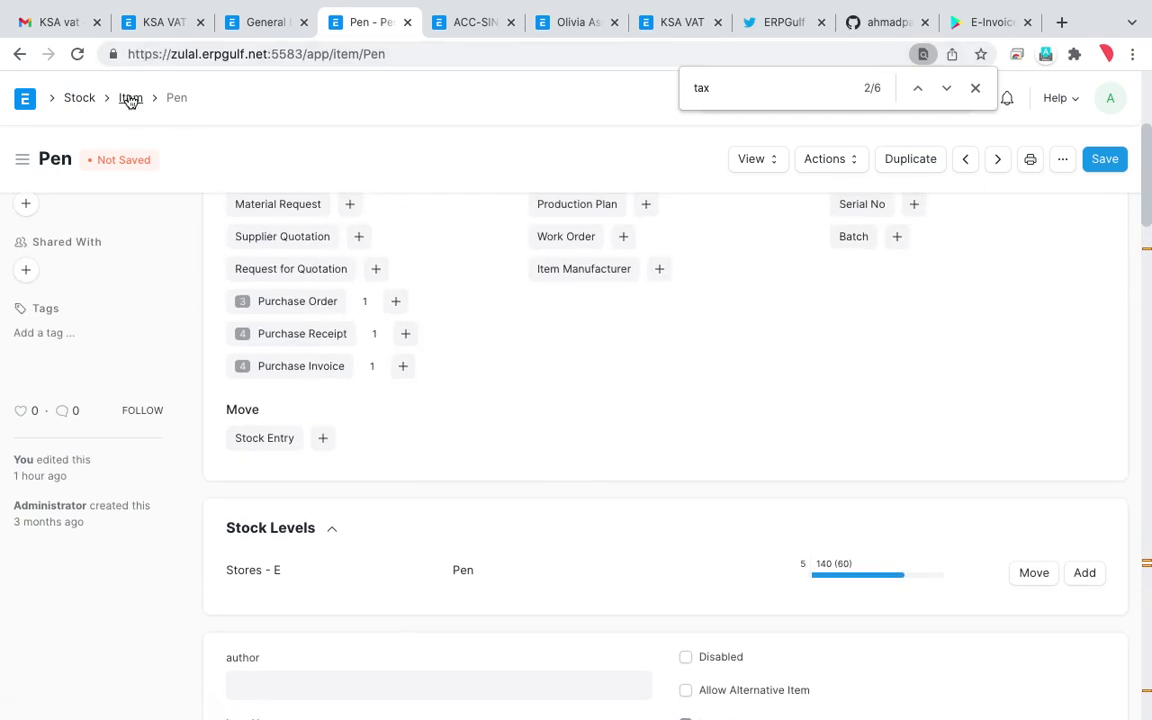
- Replace the item list's %pen% name filter with 'st' and open the Stapler item
left_click(130, 98)
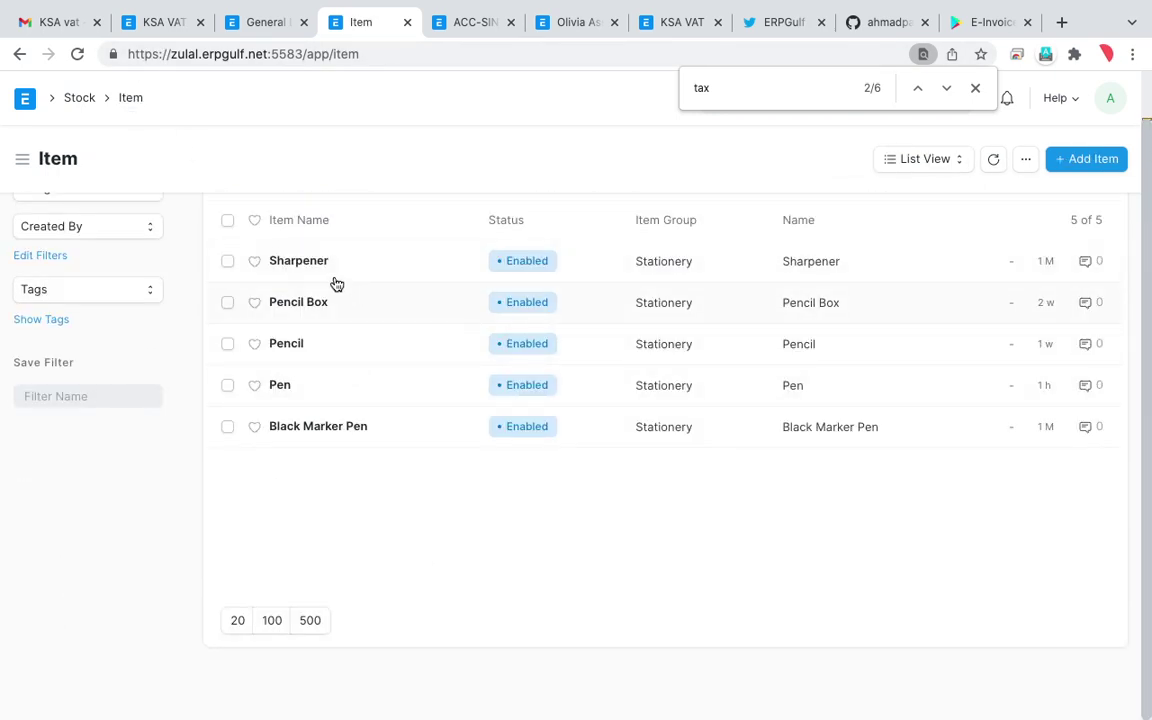
scroll(527, 263, "up", 1)
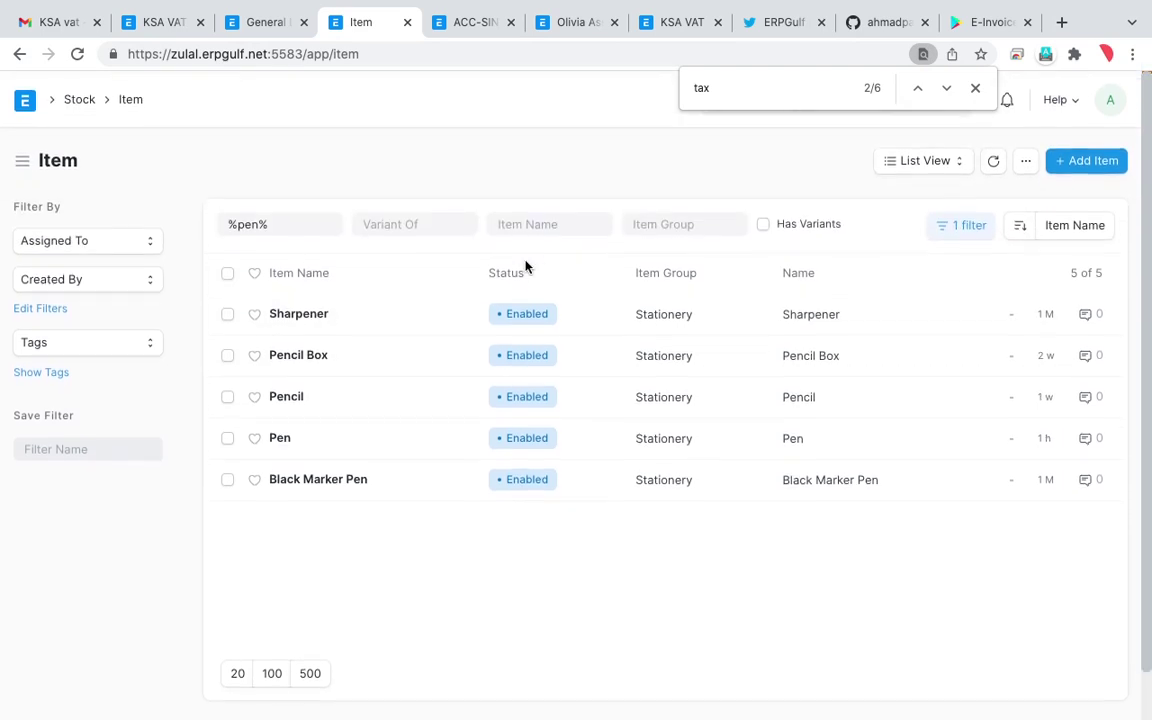
left_click(314, 219)
key("BackSpace")
key("BackSpace")
key("BackSpace")
key("BackSpace")
key("BackSpace")
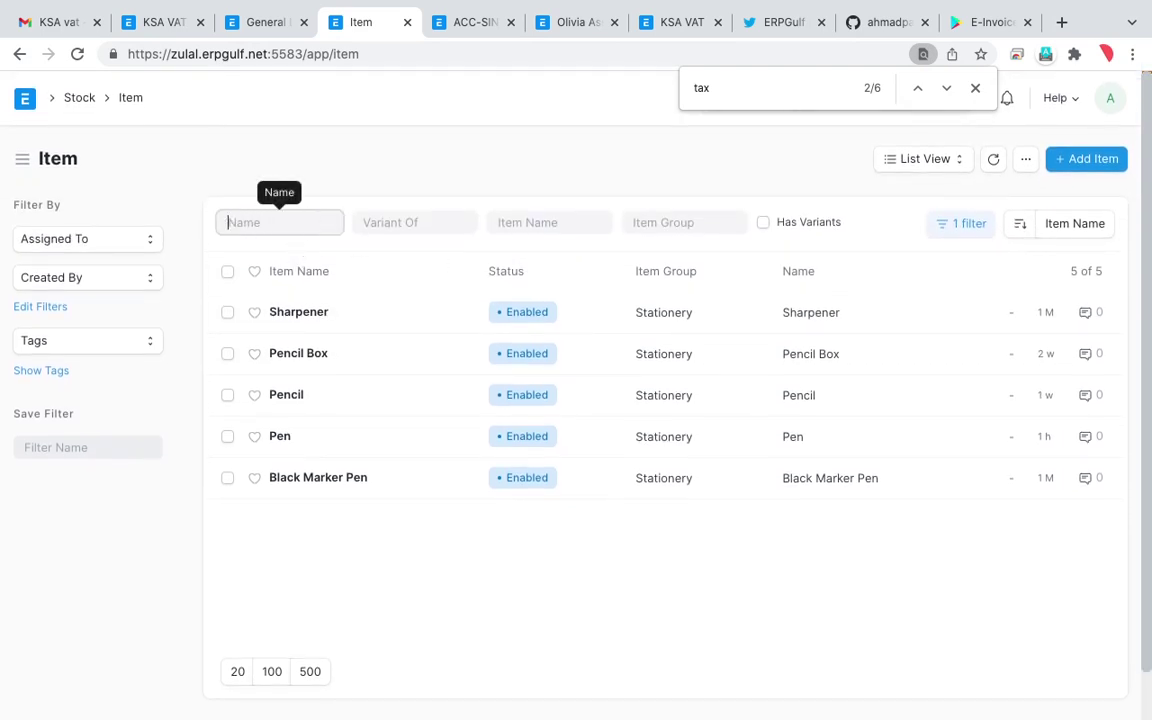
type("stap")
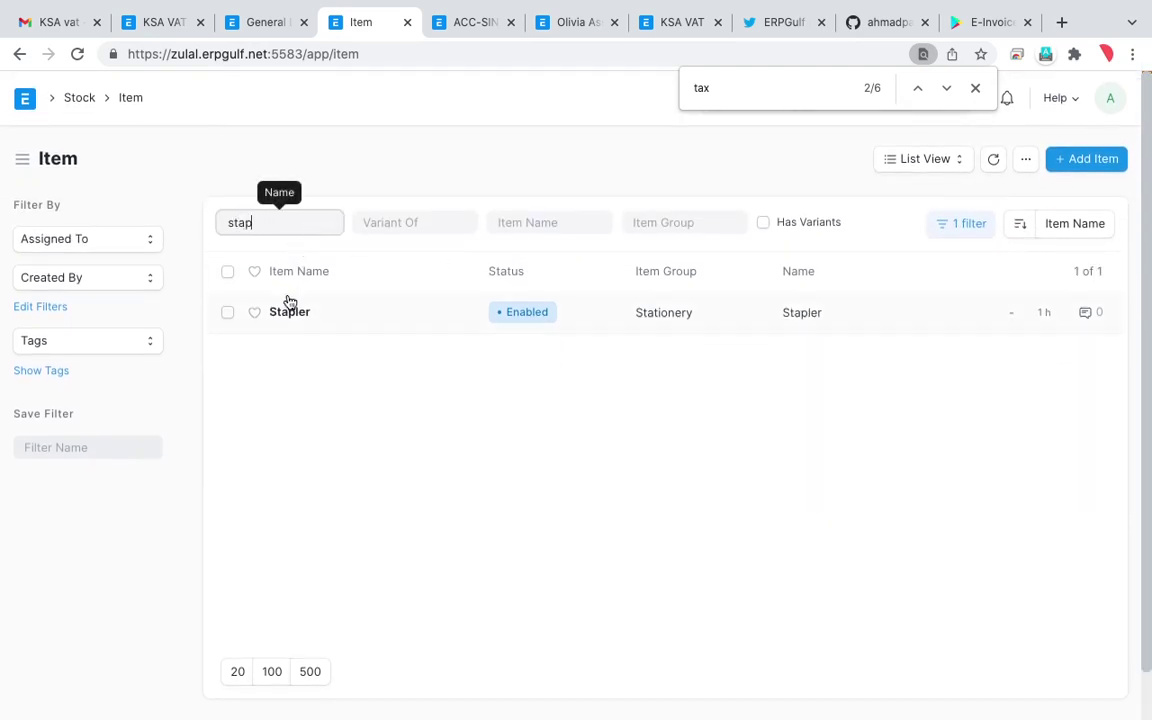
left_click(287, 313)
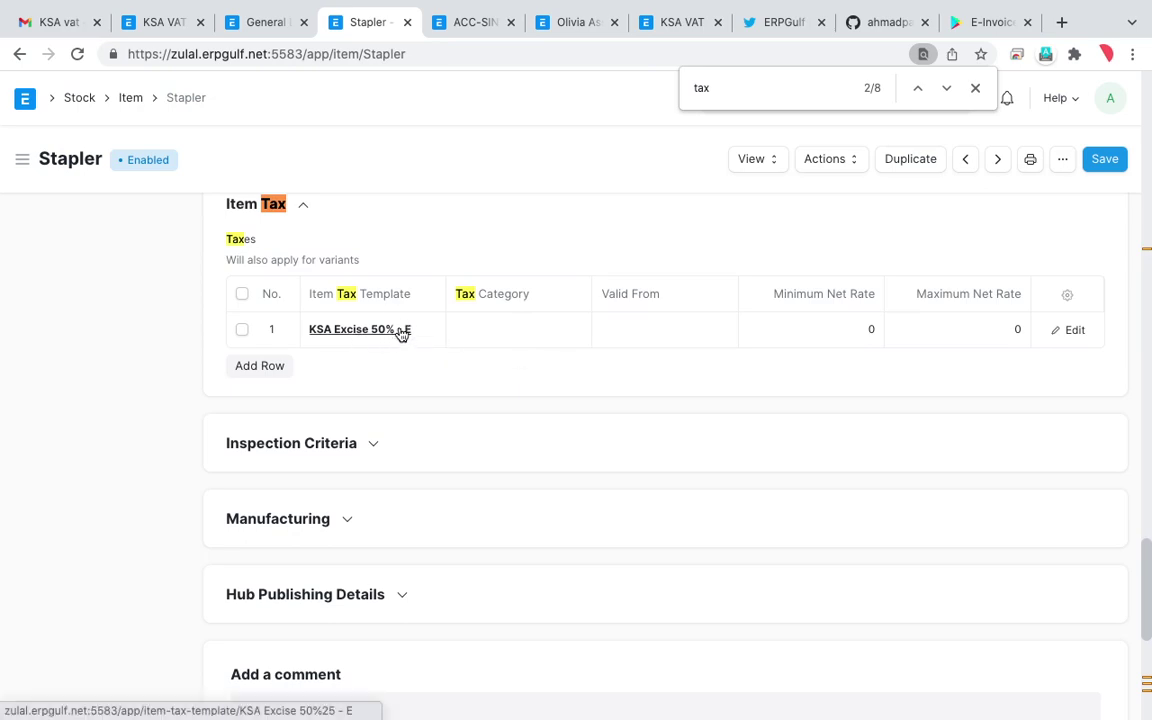
- Review Stapler's KSA Excise 50% - E tax template and return to the Item list
scroll(496, 473, "up", 20)
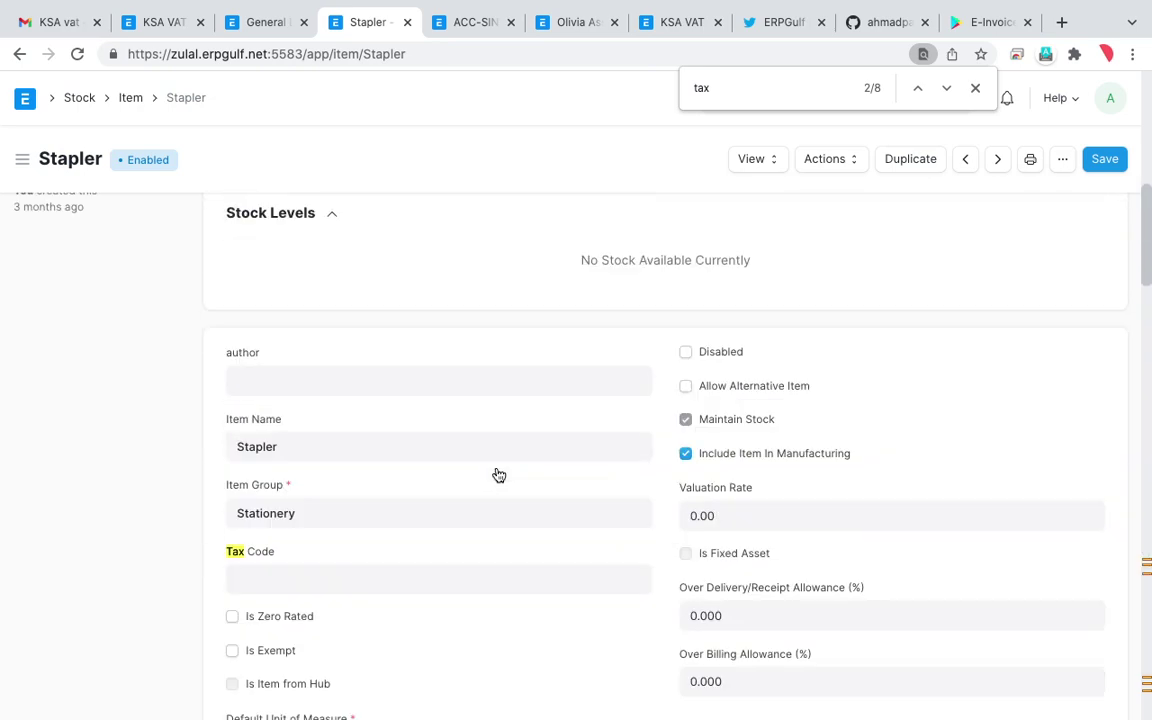
scroll(497, 473, "up", 8)
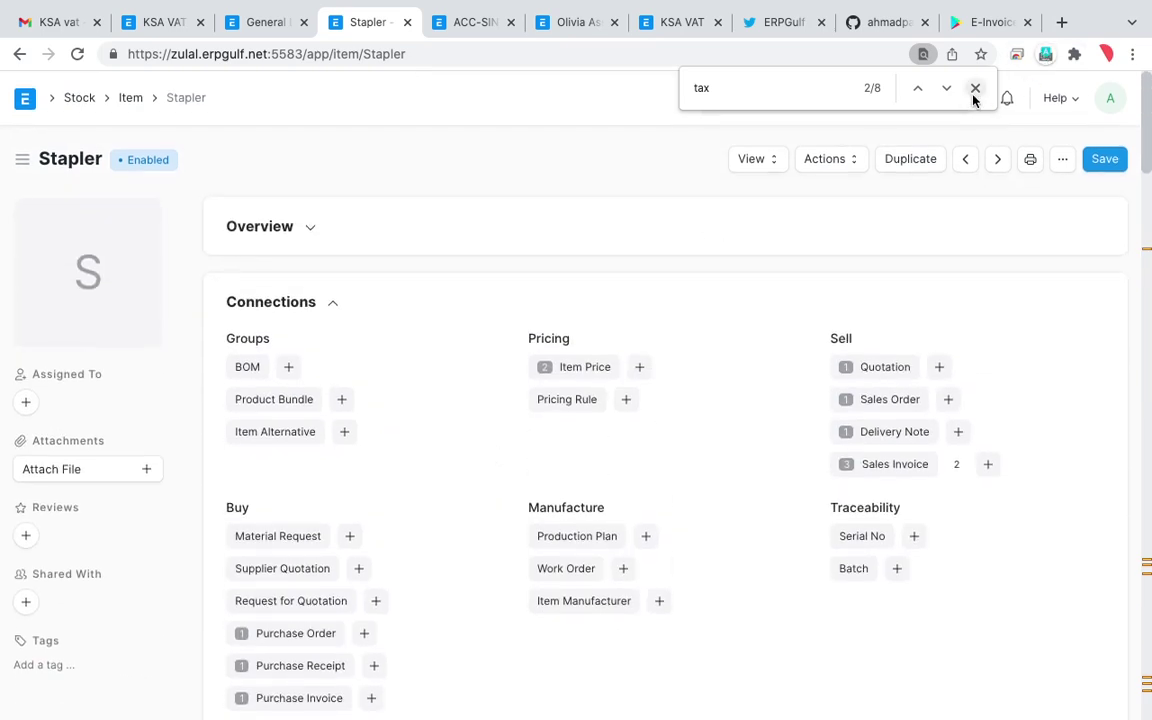
left_click(975, 89)
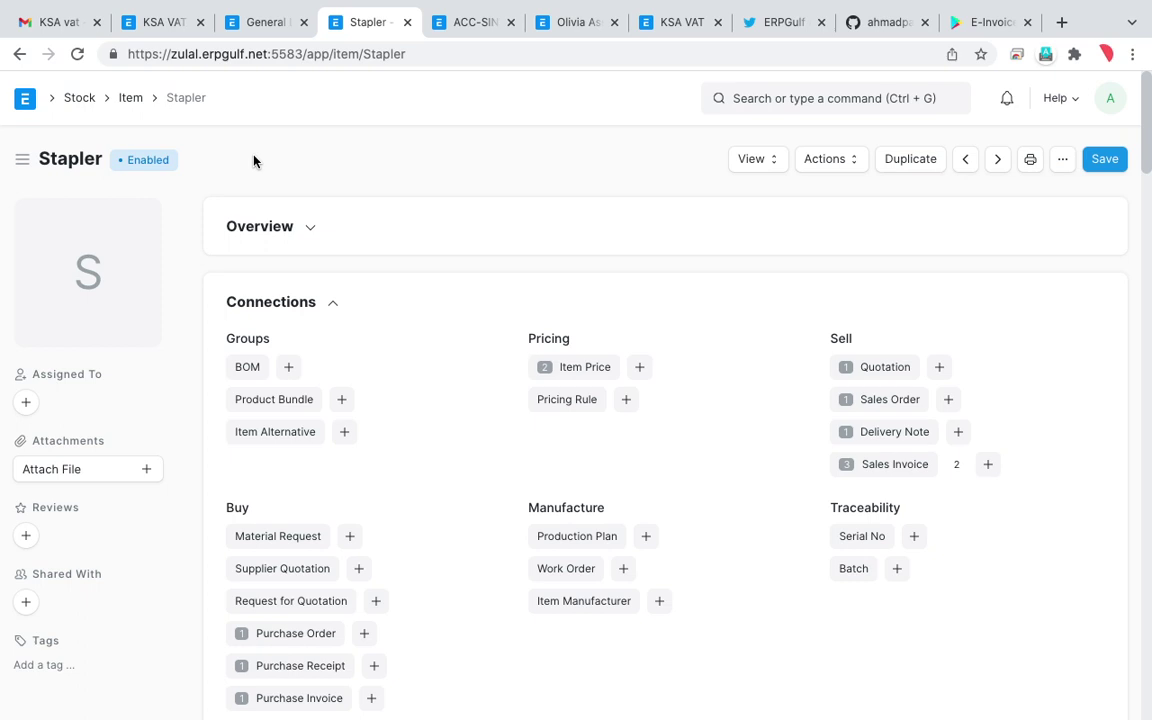
left_click(131, 101)
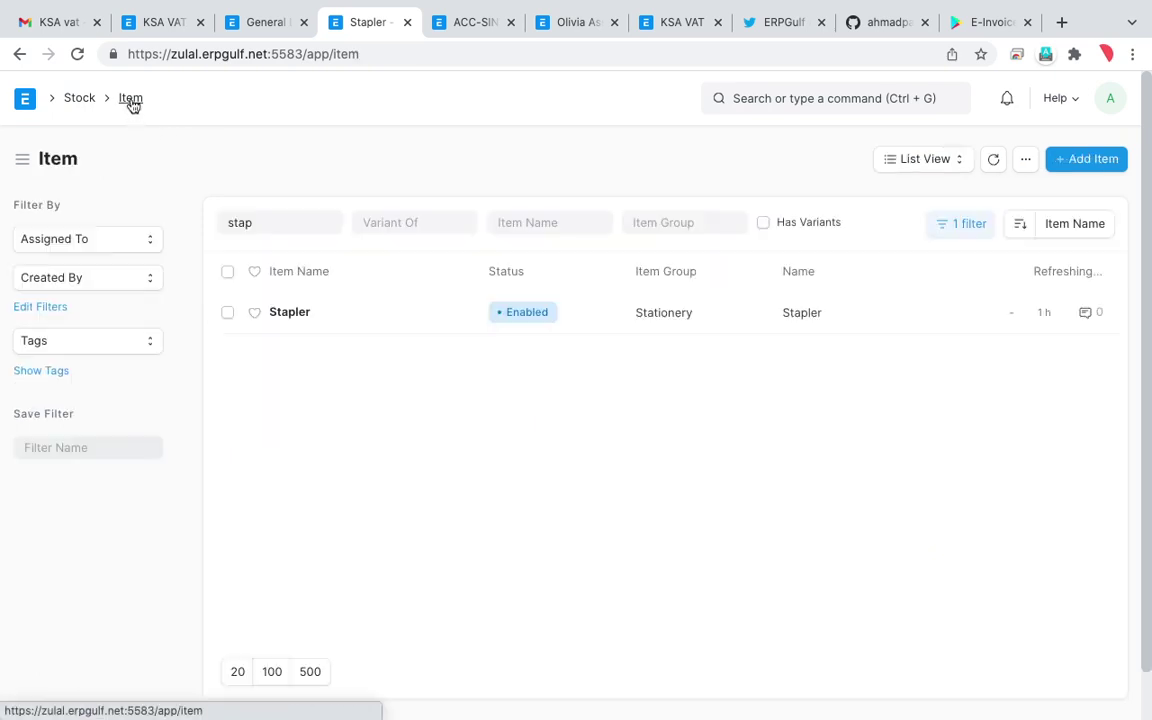
- Glance at invoice ACC-SINV-2021-00750's print view and the customer record, then open the Customer list
left_click(476, 24)
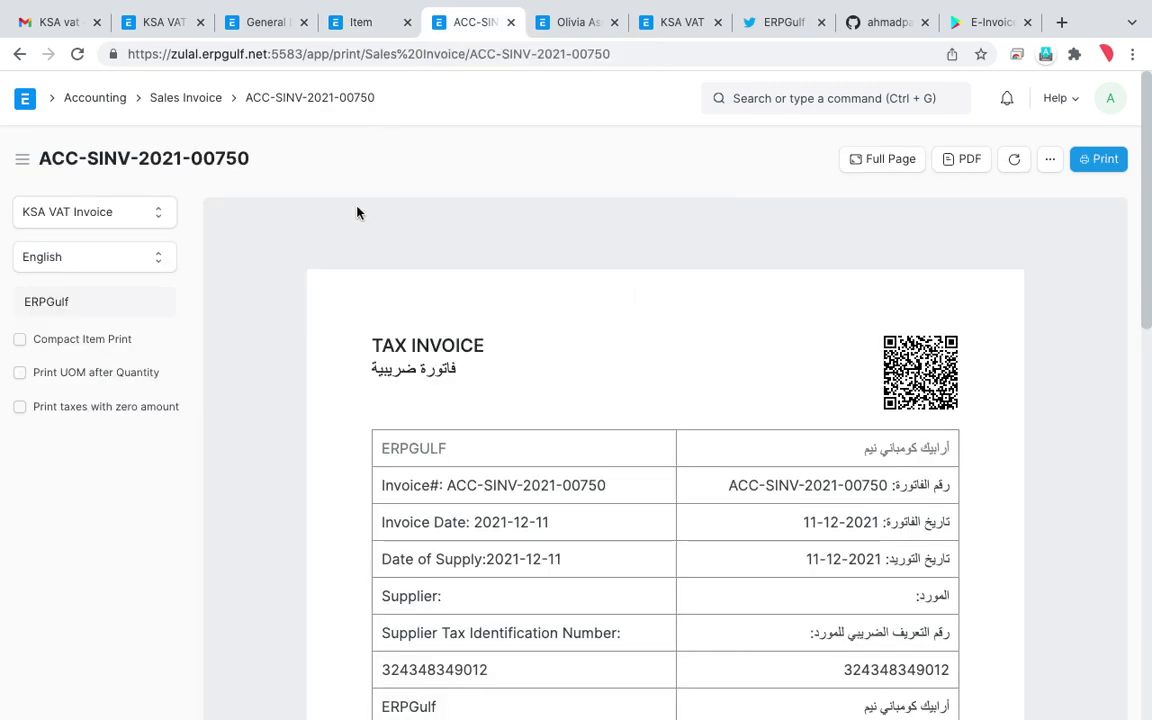
left_click(567, 24)
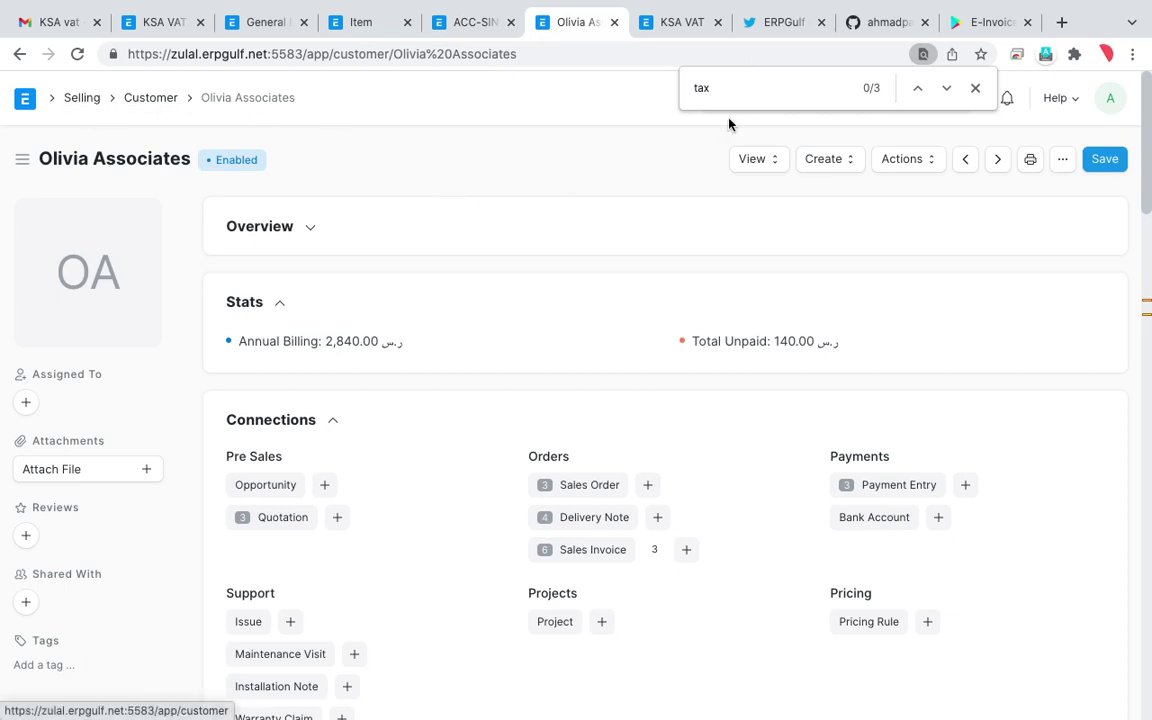
left_click(975, 89)
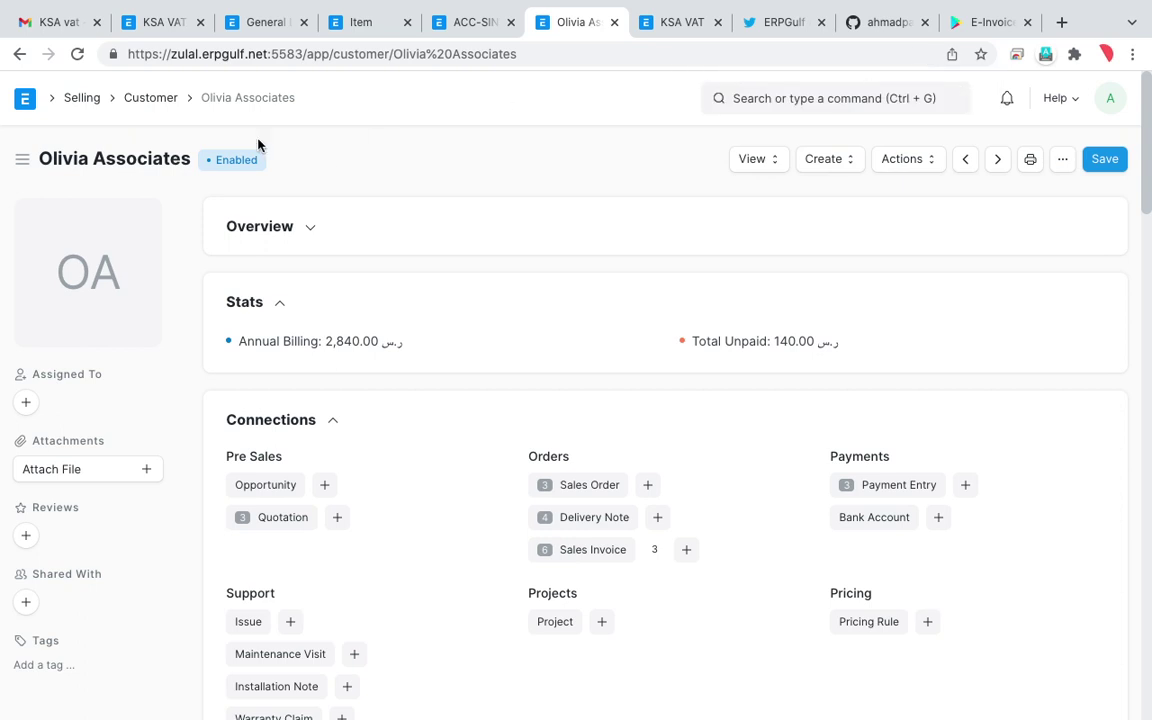
left_click(138, 98)
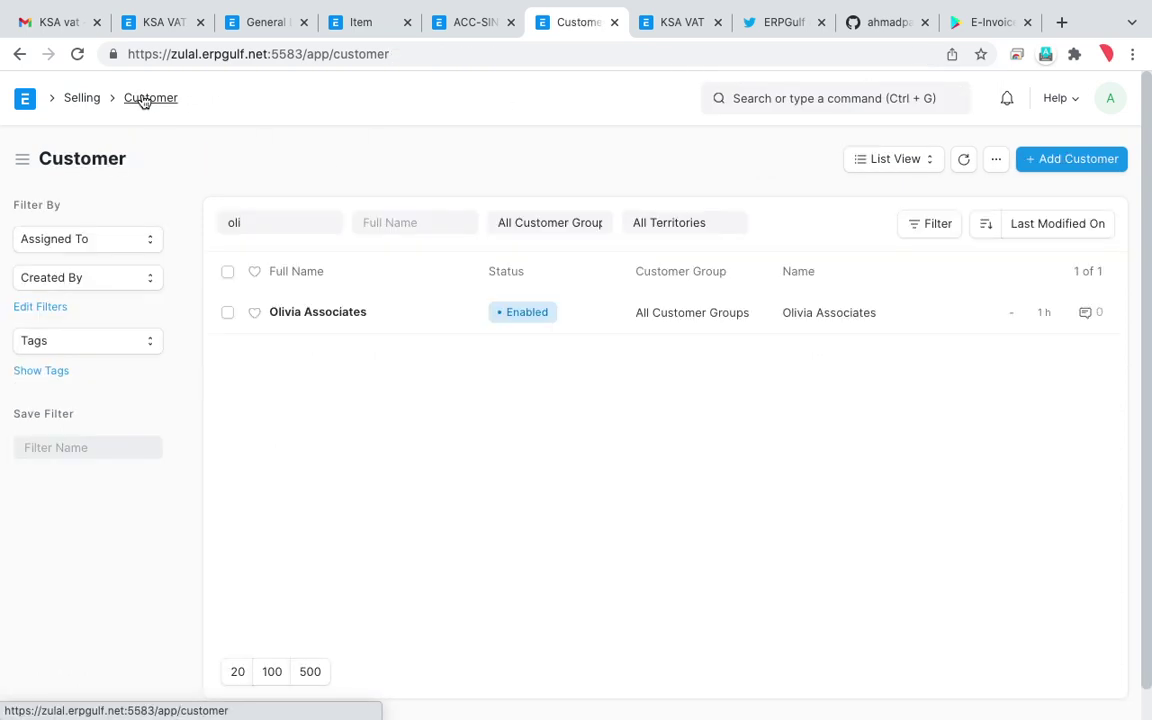
- Search 'sales in', open the Sales Invoice list and start a new invoice
left_click(836, 100)
type("sales invoi")
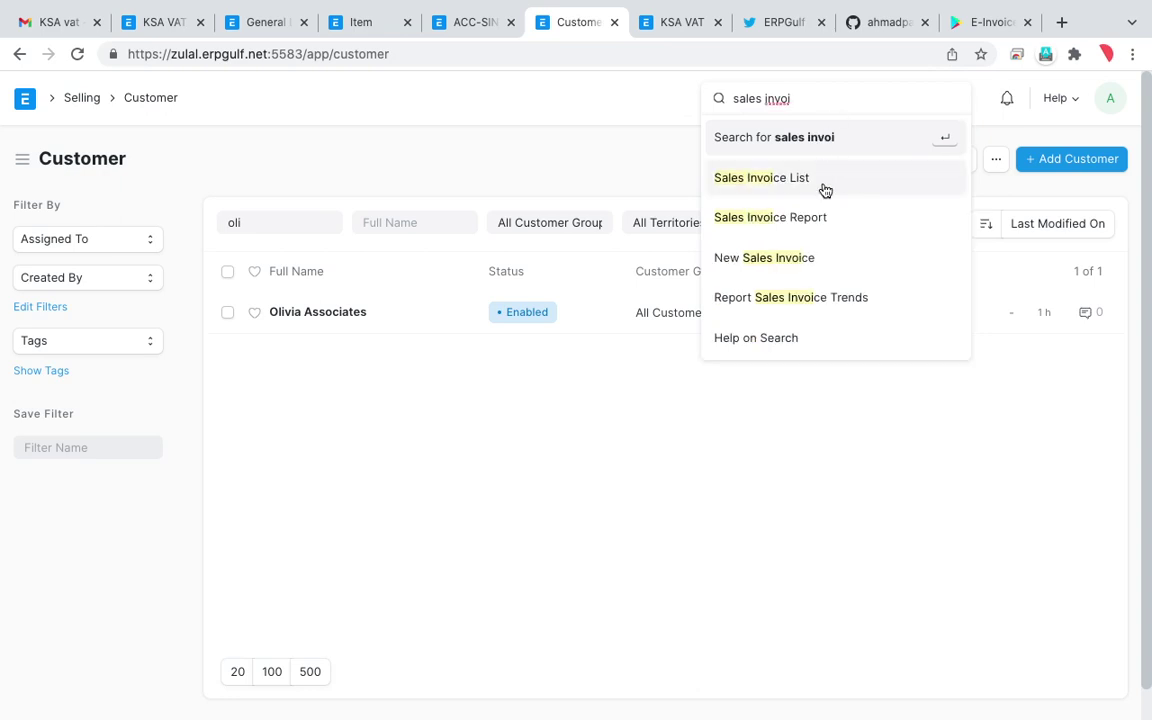
left_click(824, 188)
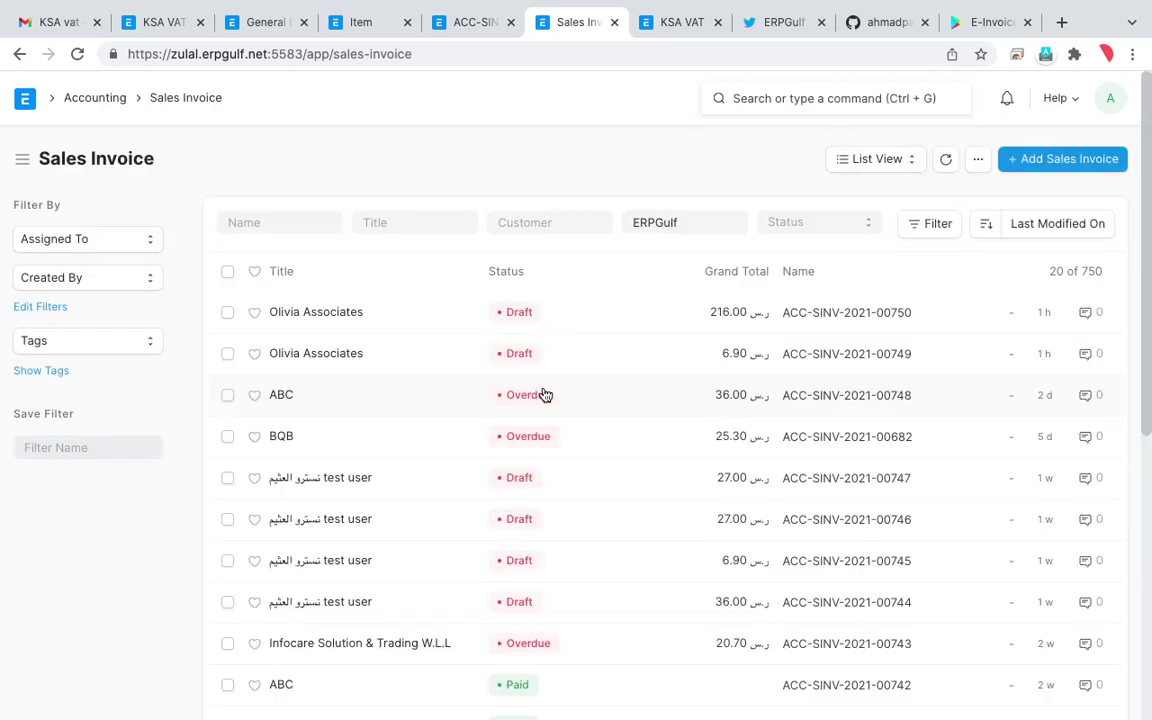
left_click(1066, 166)
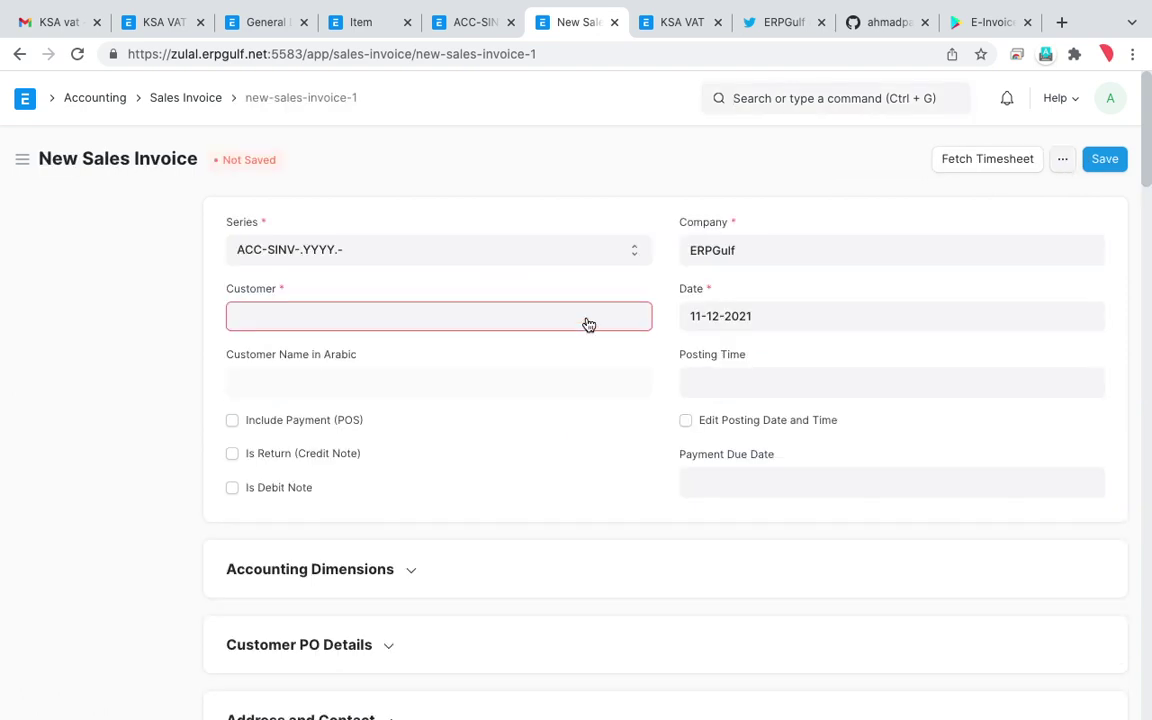
- Set the suggested company as the new invoice's customer so the Arabic customer name auto-fills
left_click(587, 317)
type("o")
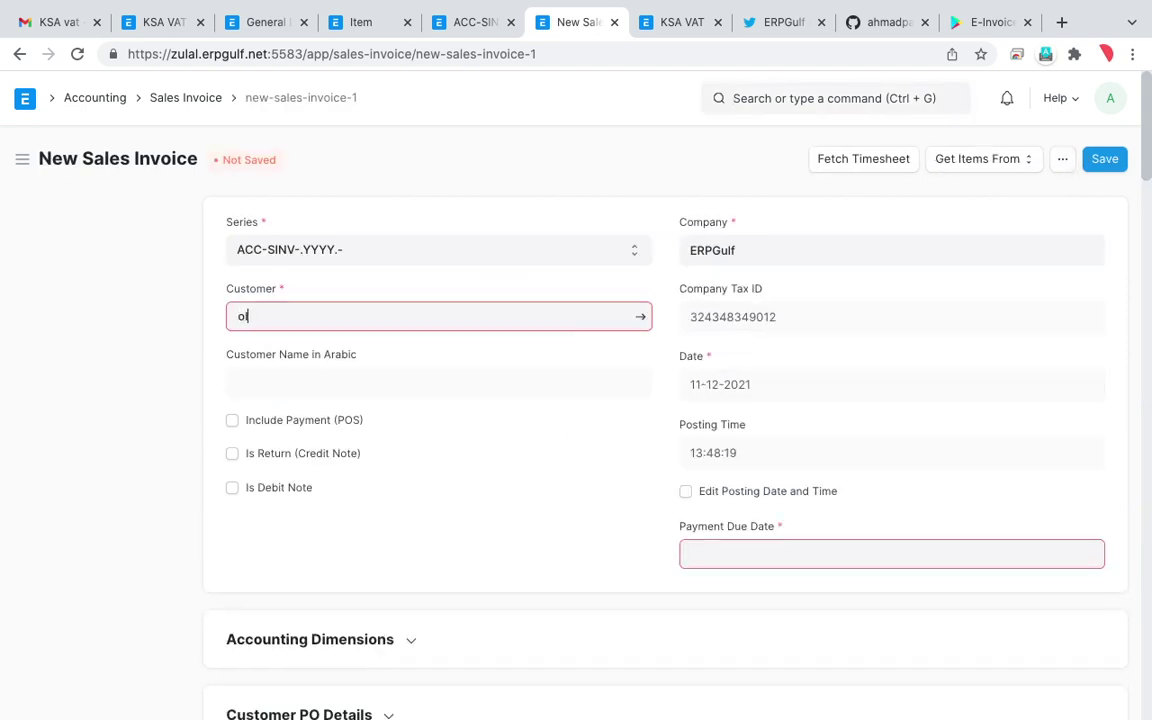
key("BackSpace")
key("BackSpace")
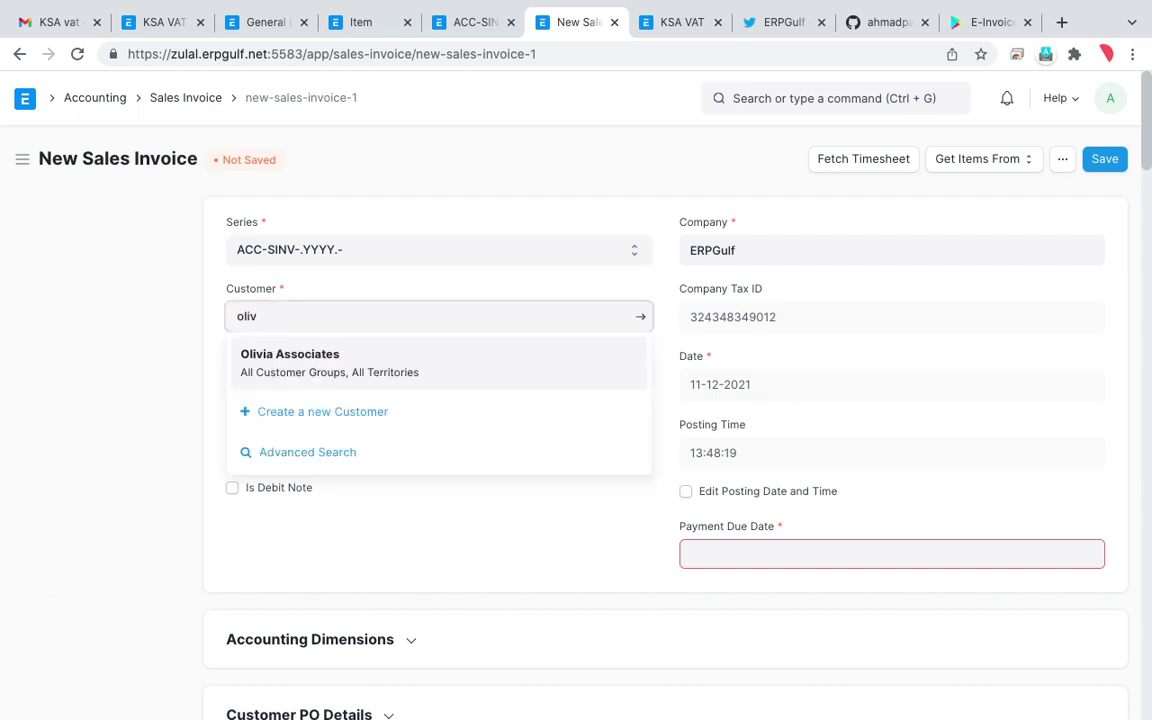
left_click(450, 360)
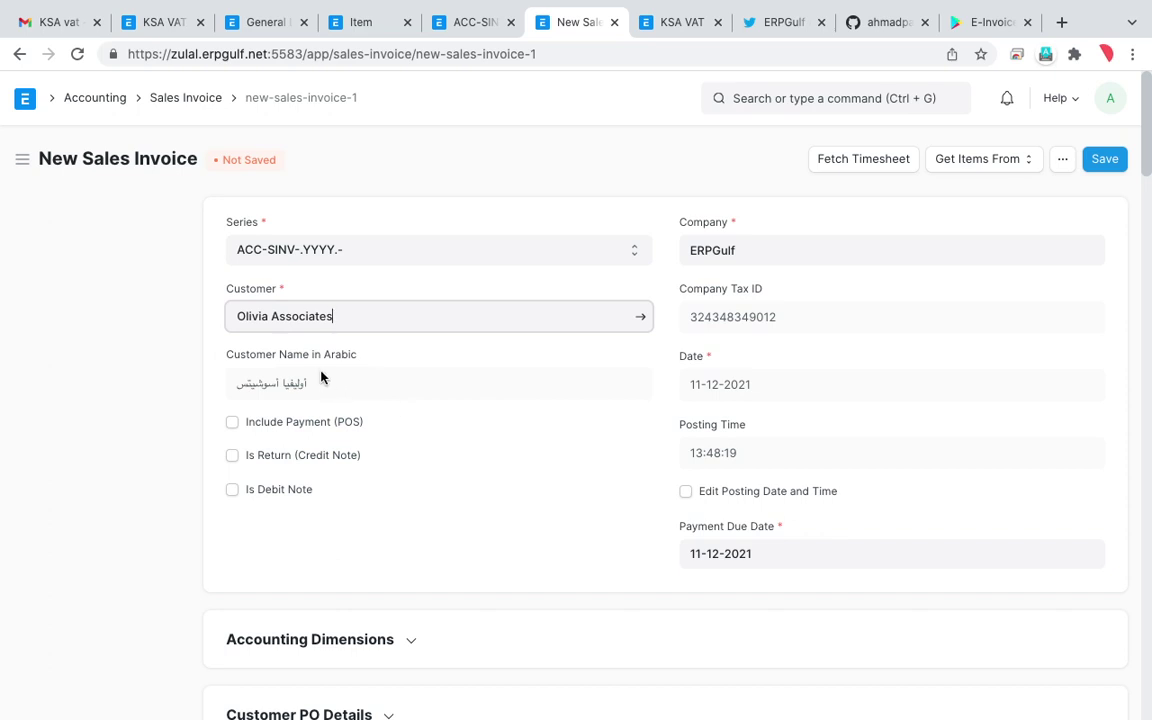
key("super+shift+a")
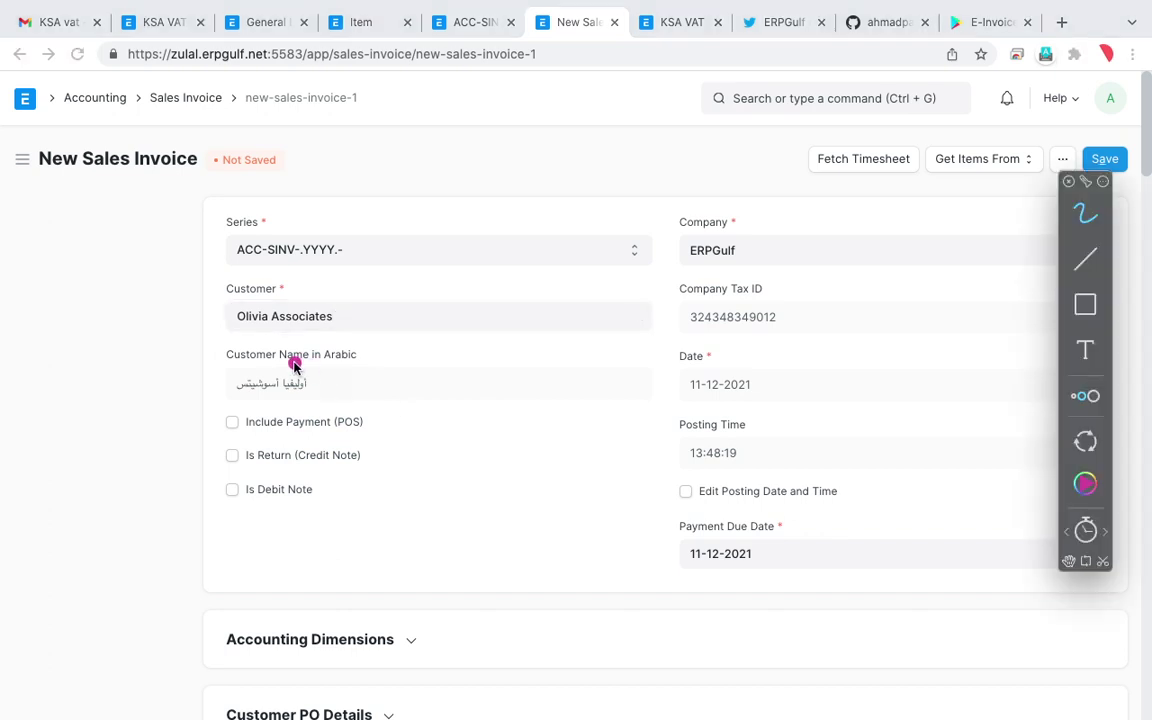
mouse_move(297, 363)
left_mouse_down()
mouse_move(220, 385)
mouse_move(310, 410)
mouse_move(305, 358)
mouse_move(273, 365)
left_mouse_up()
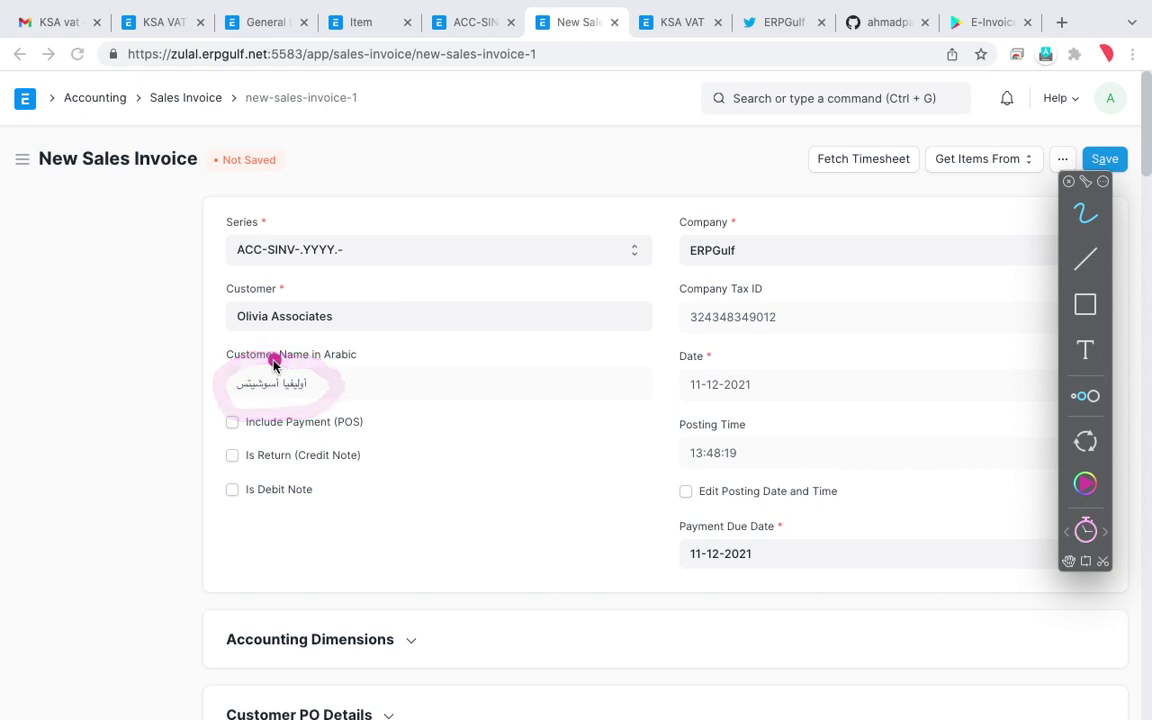
mouse_move(274, 365)
left_mouse_down()
mouse_move(205, 382)
mouse_move(322, 392)
mouse_move(295, 370)
left_mouse_up()
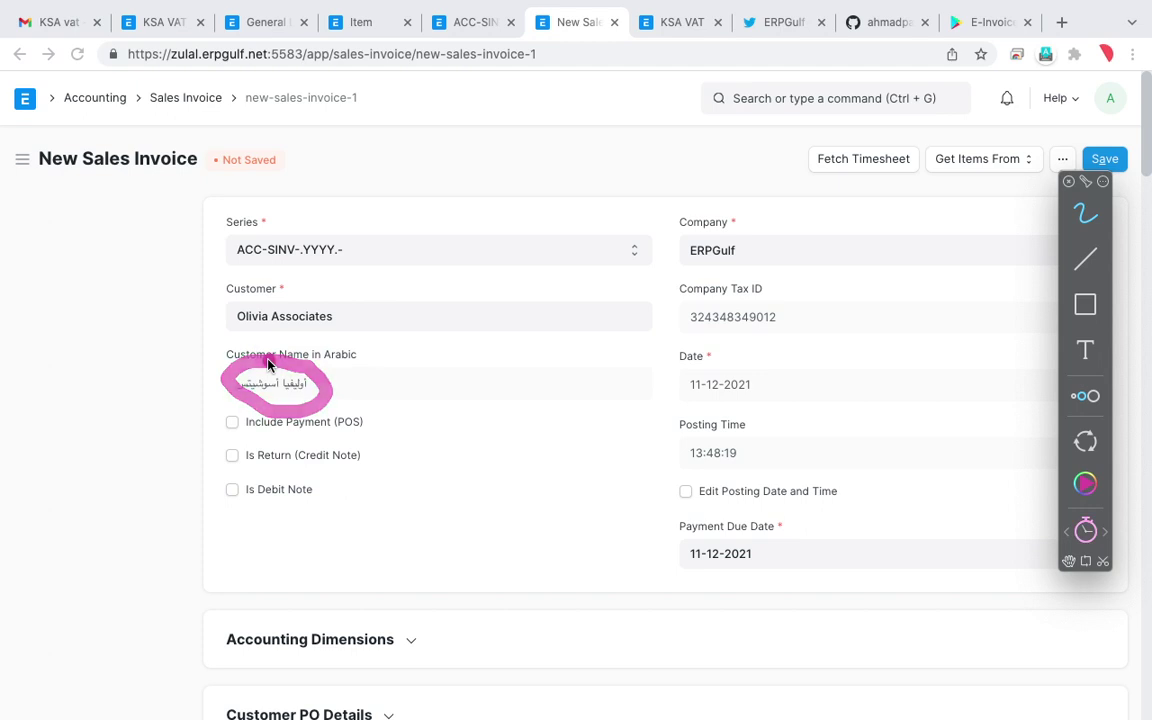
left_click(268, 364)
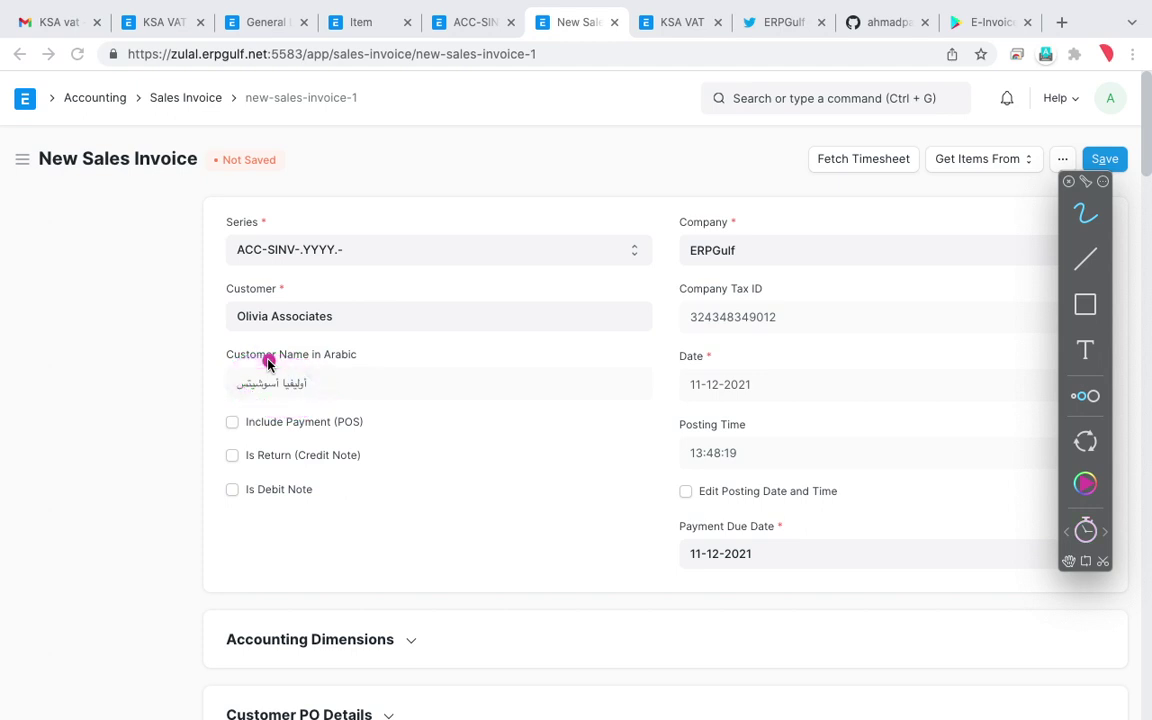
mouse_move(268, 364)
left_mouse_down()
mouse_move(236, 361)
mouse_move(207, 402)
mouse_move(290, 416)
mouse_move(318, 396)
left_mouse_up()
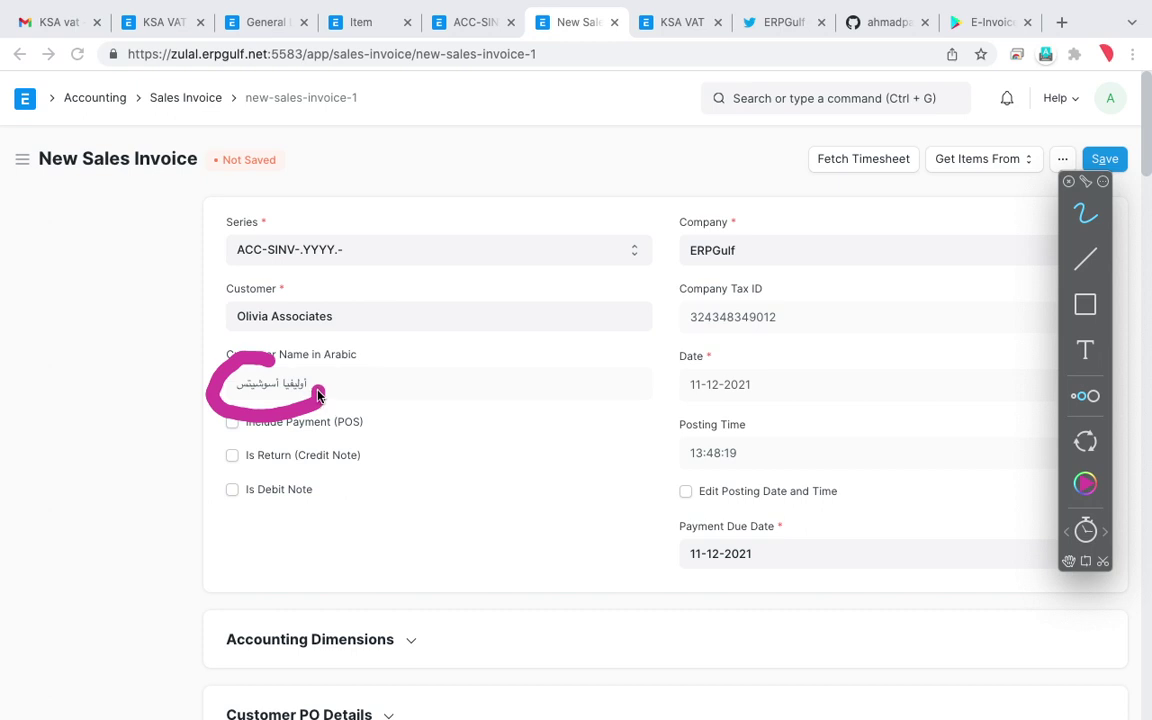
mouse_move(318, 396)
left_mouse_down()
mouse_move(310, 365)
mouse_move(290, 356)
mouse_move(268, 368)
left_mouse_up()
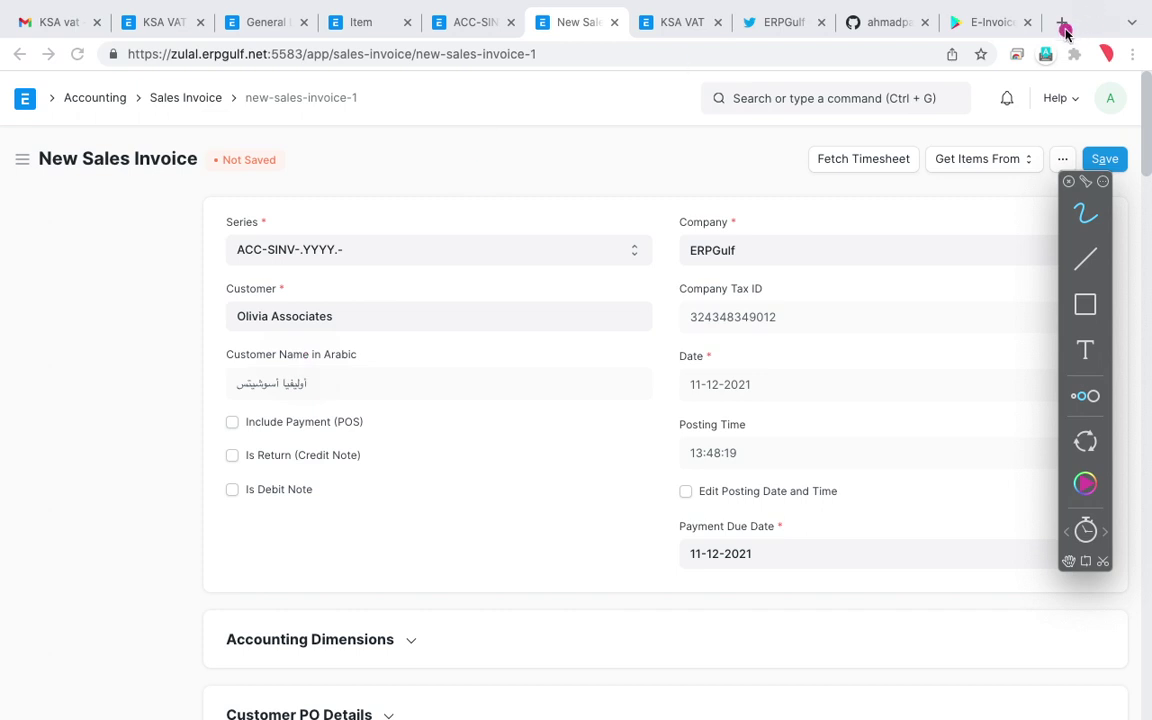
key("Escape")
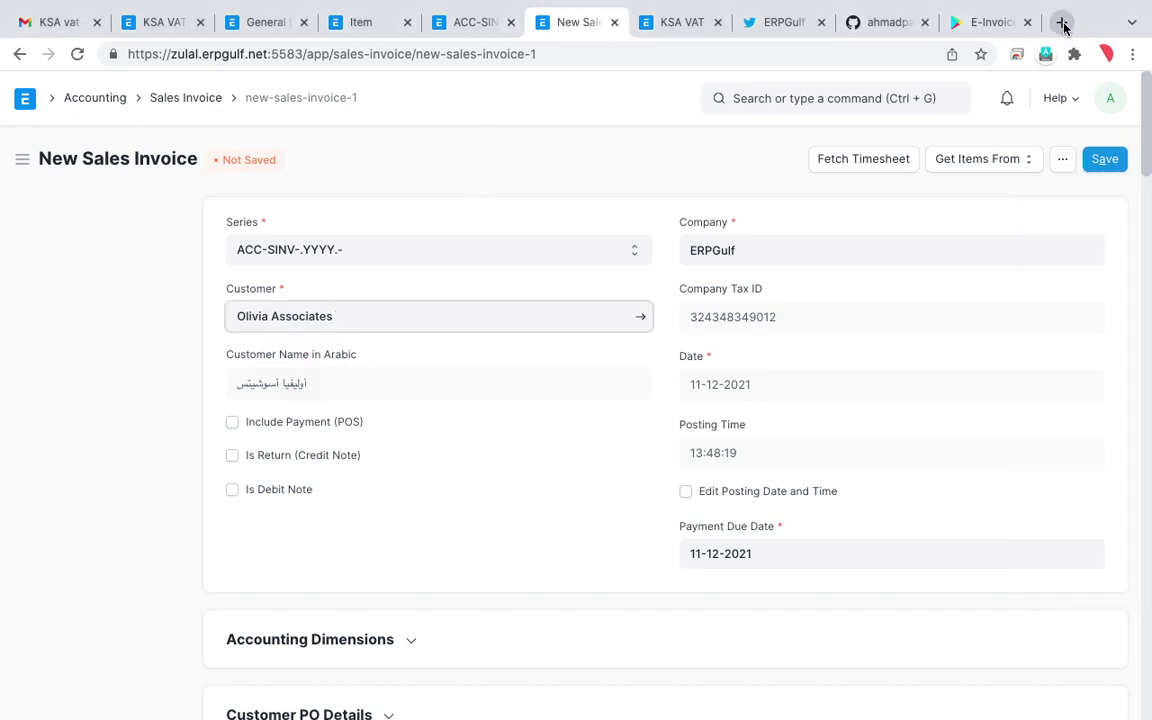
left_click(1063, 25)
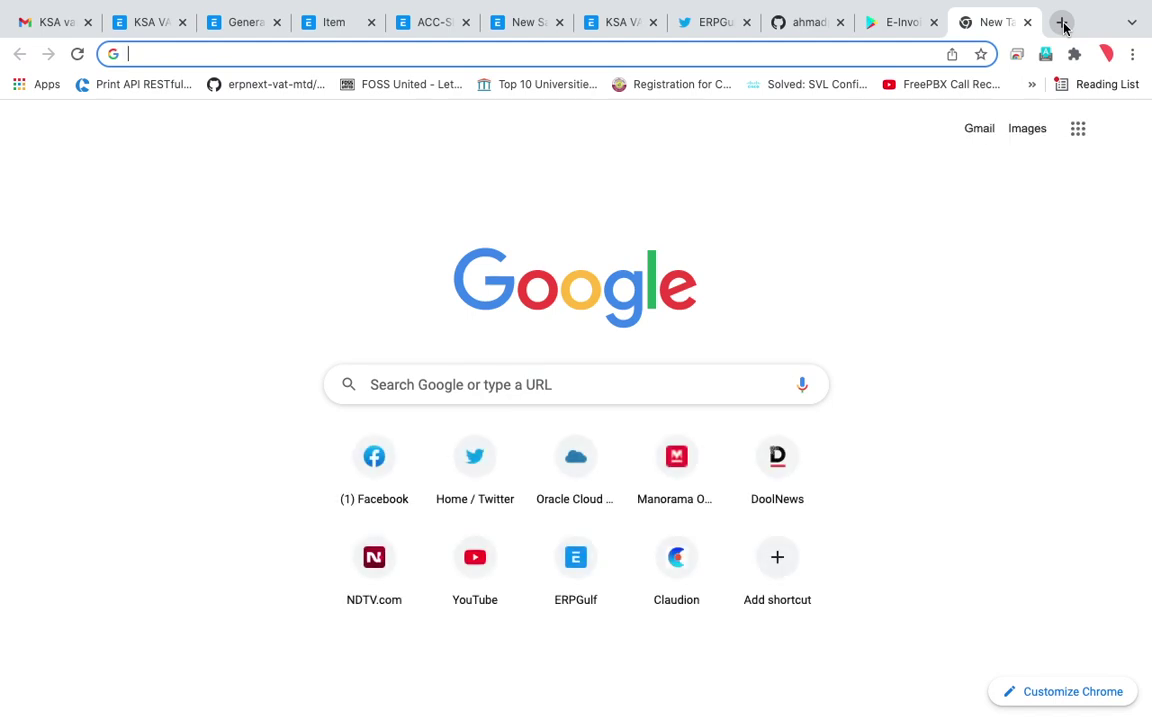
type("zul")
key("Return")
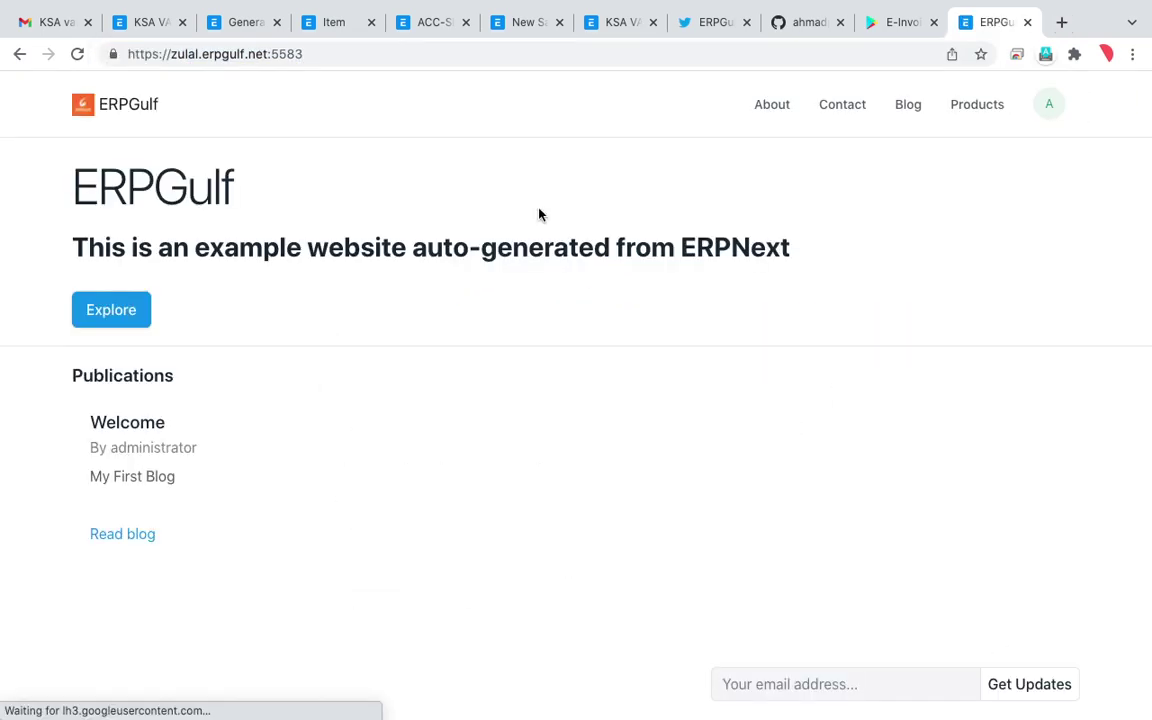
left_click(1052, 108)
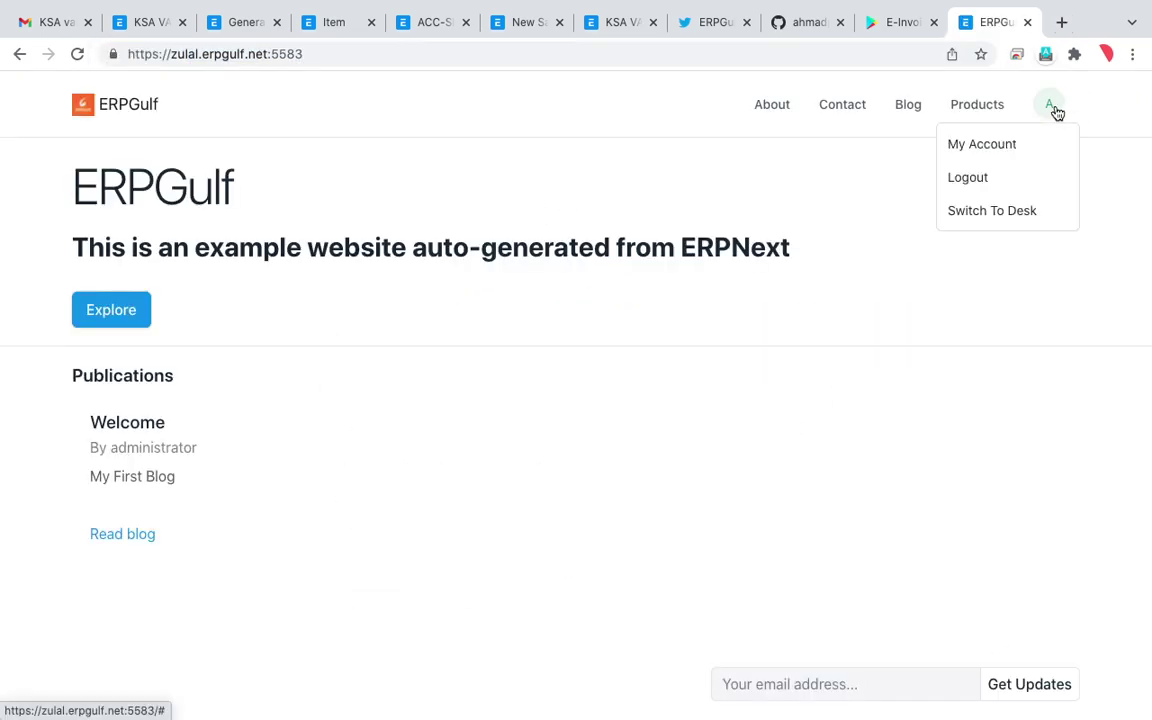
left_click(993, 216)
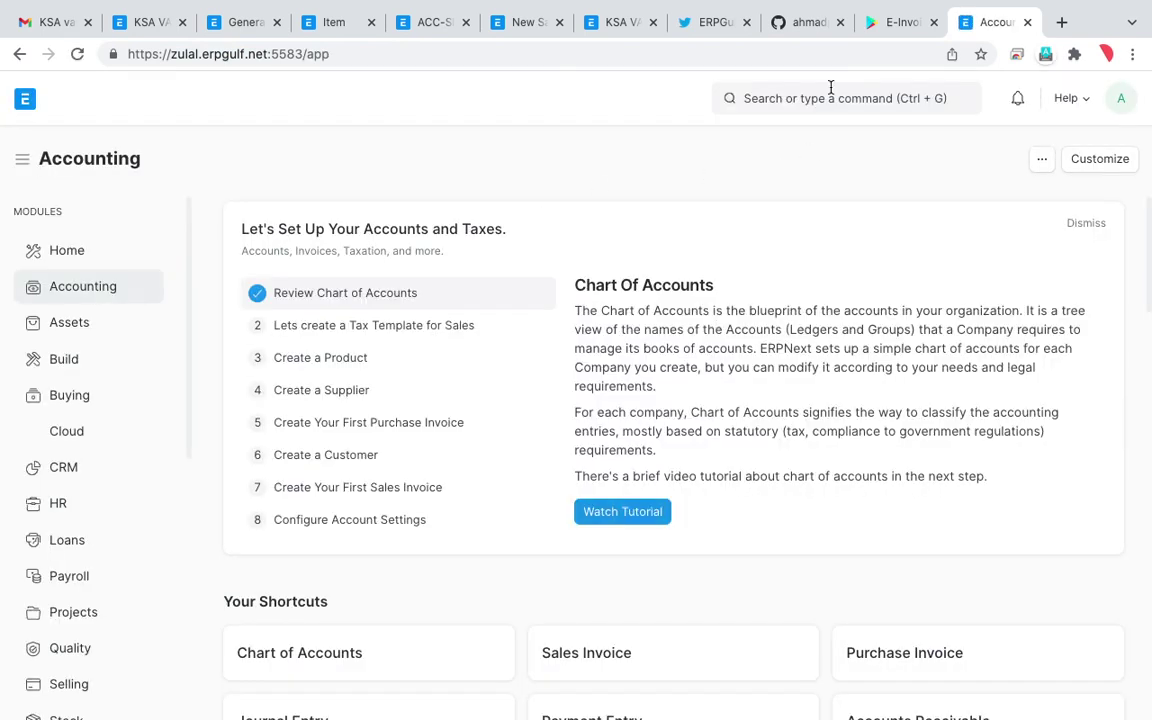
left_click(830, 88)
type("custom")
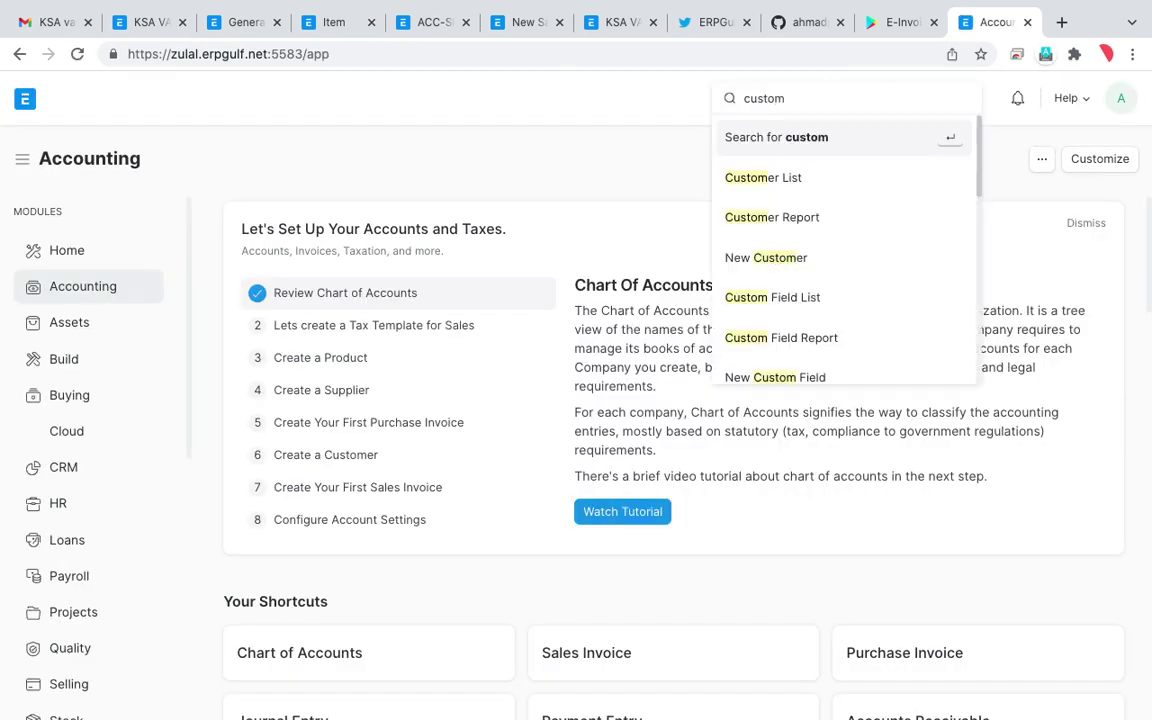
left_click(807, 175)
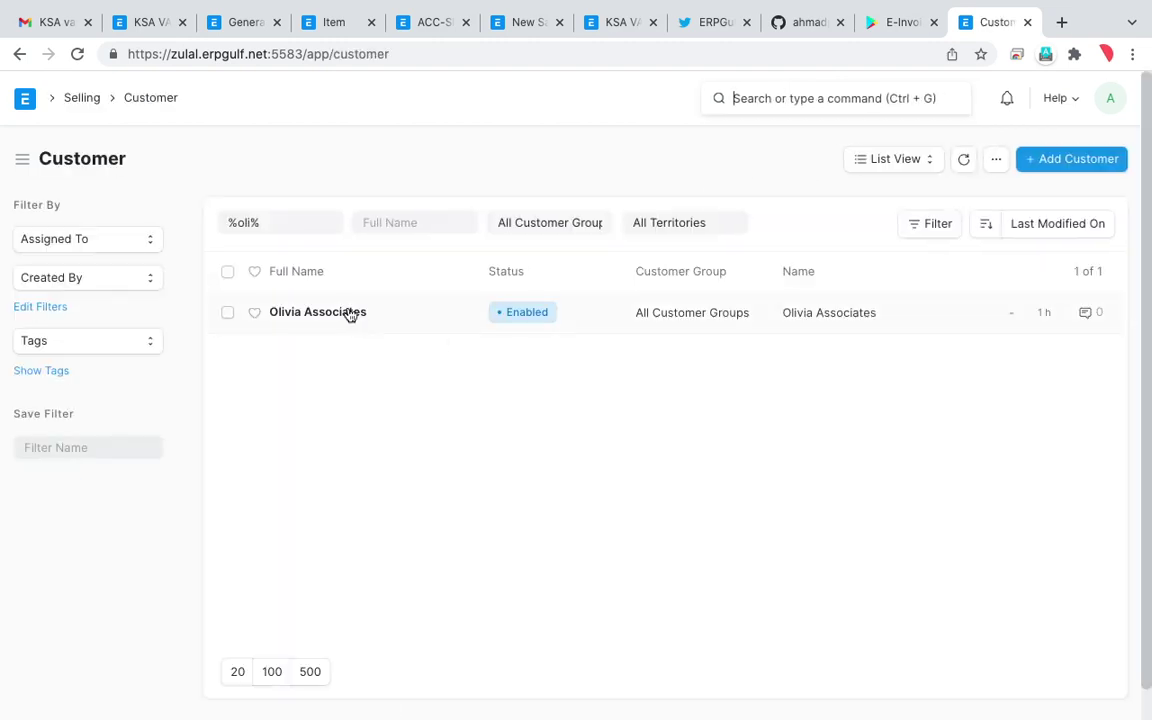
left_click(339, 313)
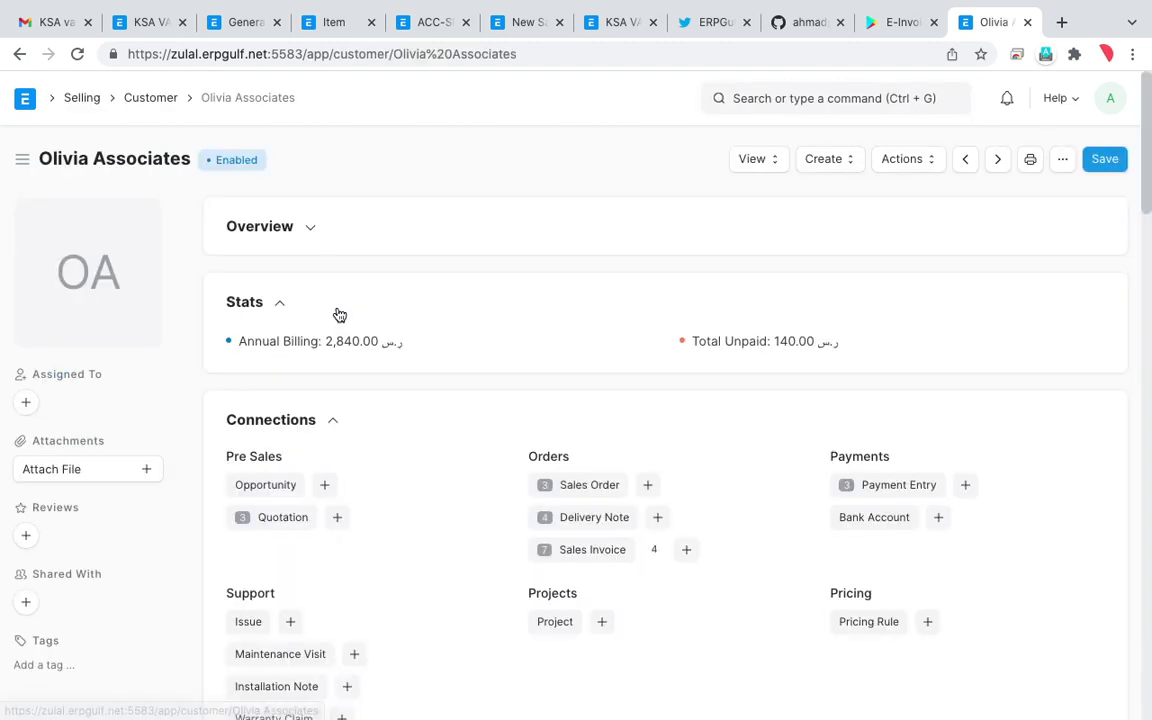
scroll(357, 300, "down", 7)
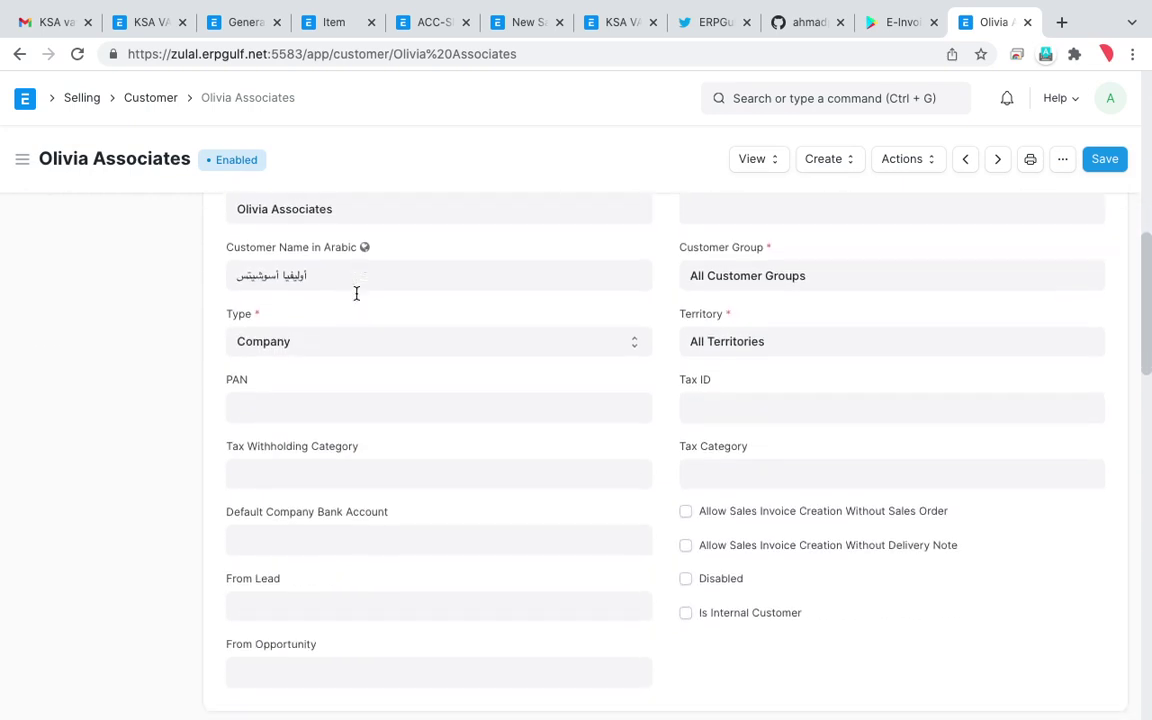
key("alt+grave")
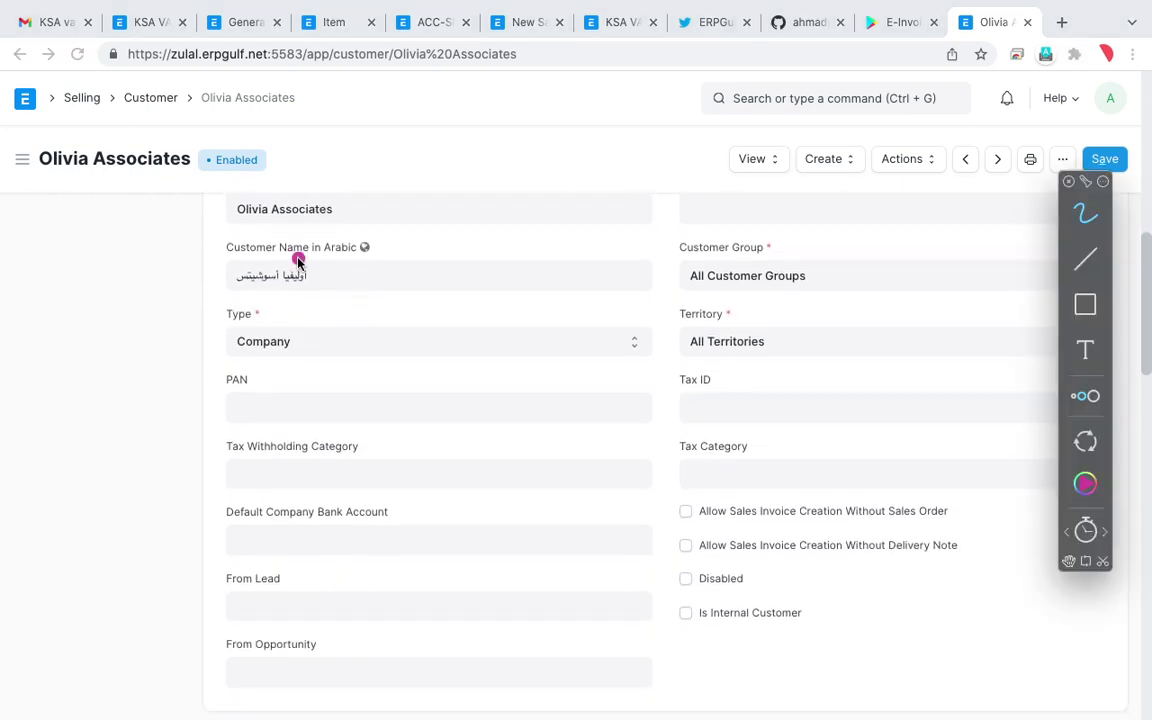
mouse_move(298, 258)
left_mouse_down()
mouse_move(205, 285)
mouse_move(342, 292)
mouse_move(300, 228)
left_mouse_up()
key("alt+grave")
left_click(1027, 23)
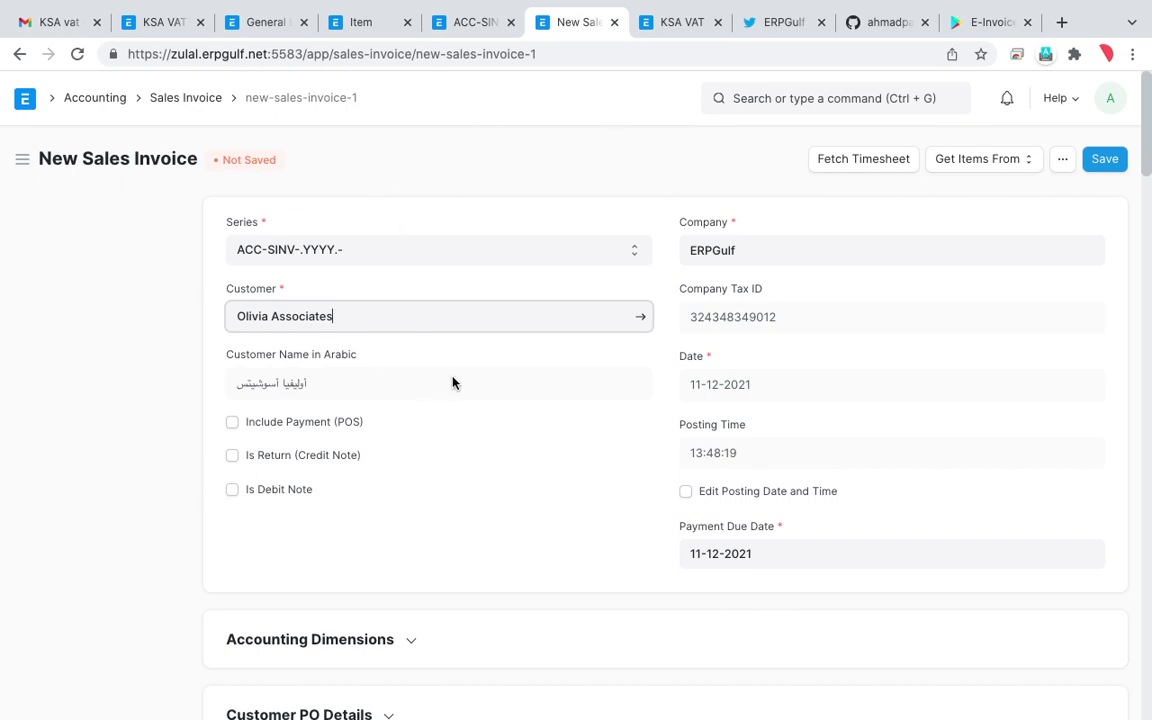
- Add Pen as the first item line of the invoice
scroll(452, 383, "down", 10)
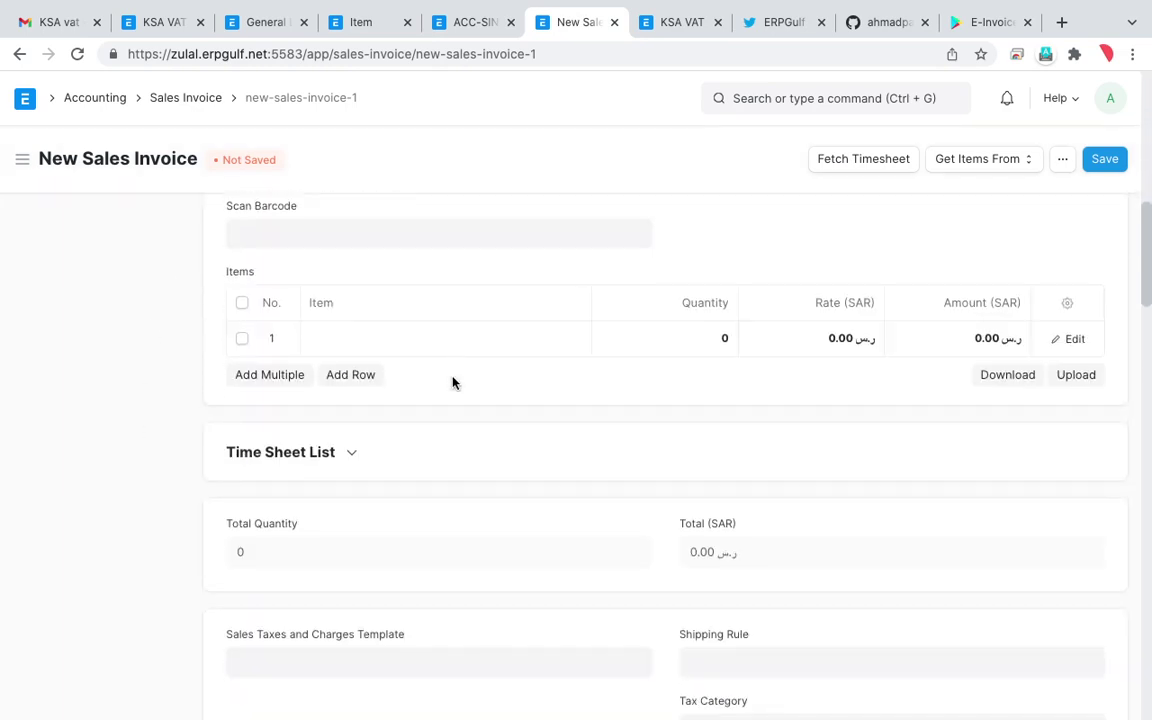
left_click(384, 339)
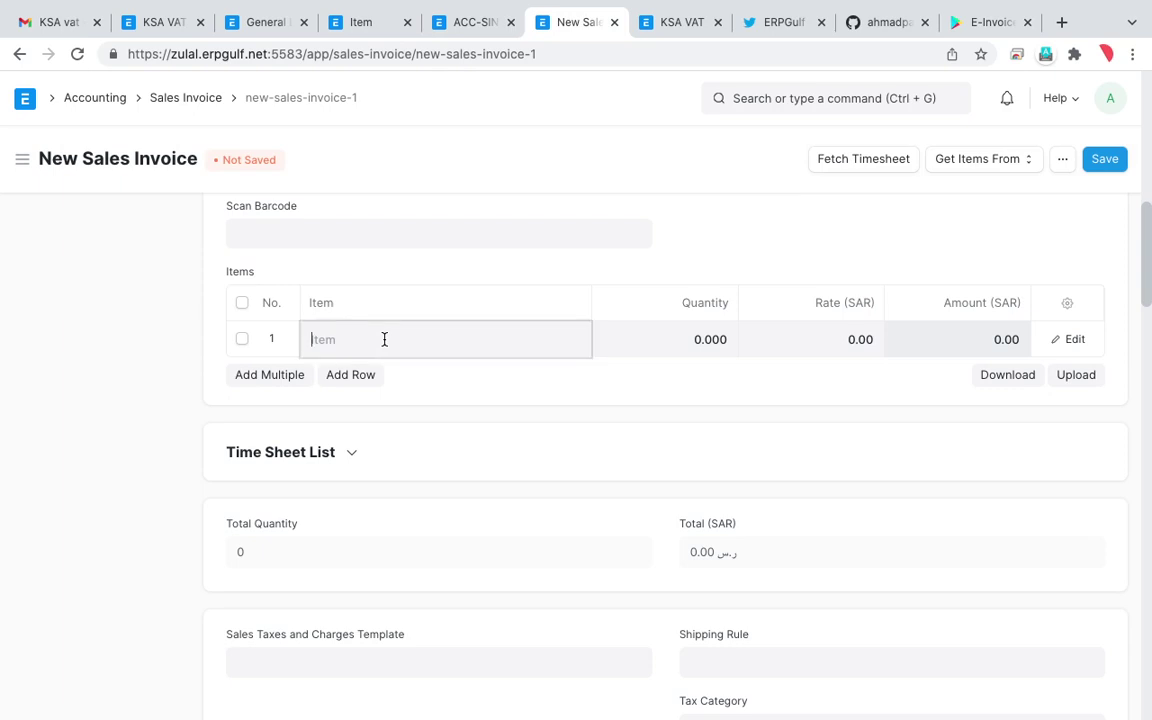
type("pen")
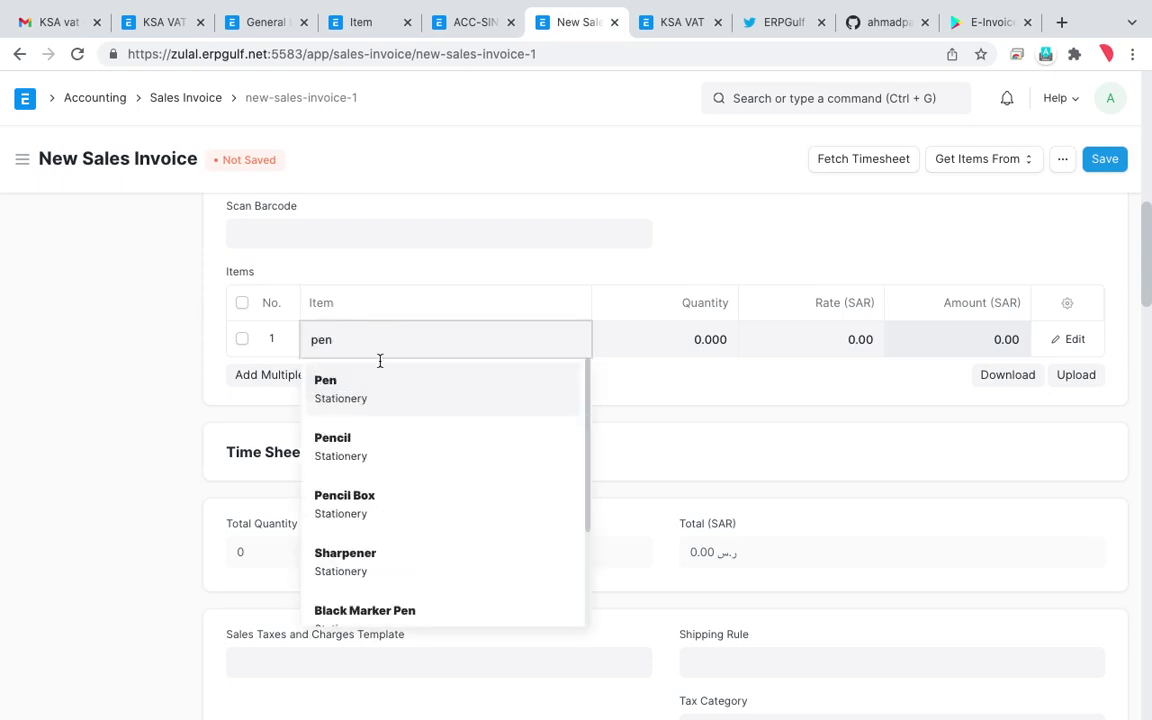
left_click(378, 380)
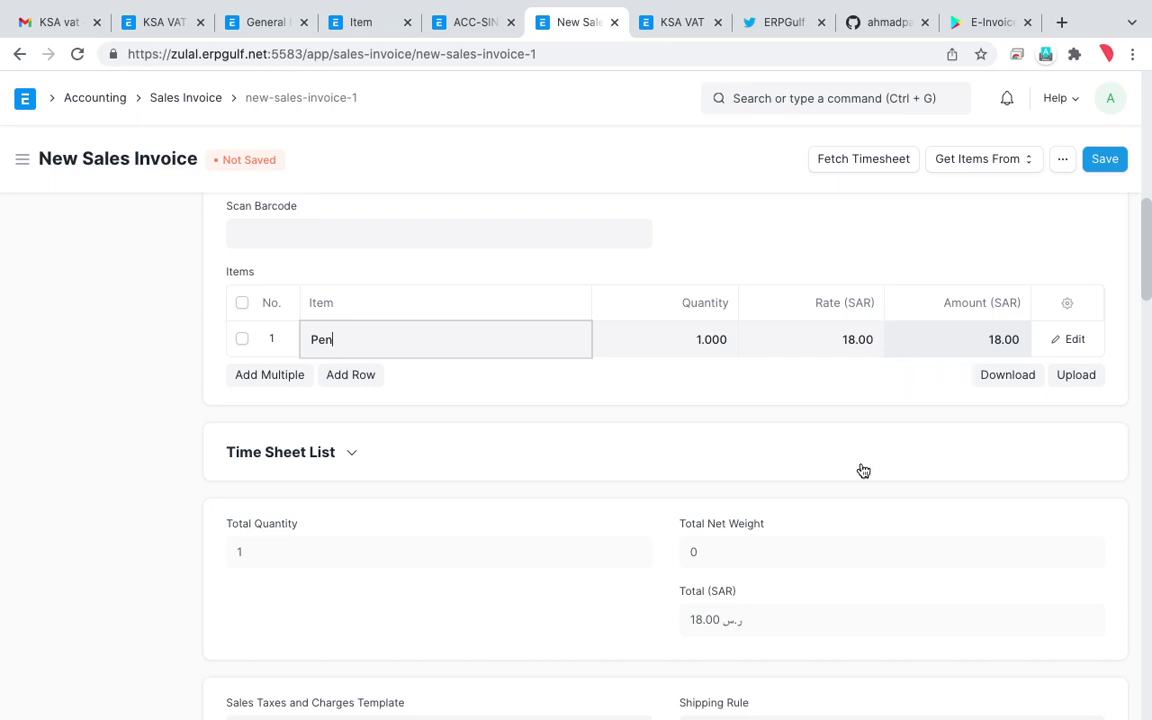
- Check the Pen line at 18.00 and the VAT 15% tax of 2.70, totalling 20.70
scroll(864, 470, "down", 5)
scroll(861, 468, "down", 1)
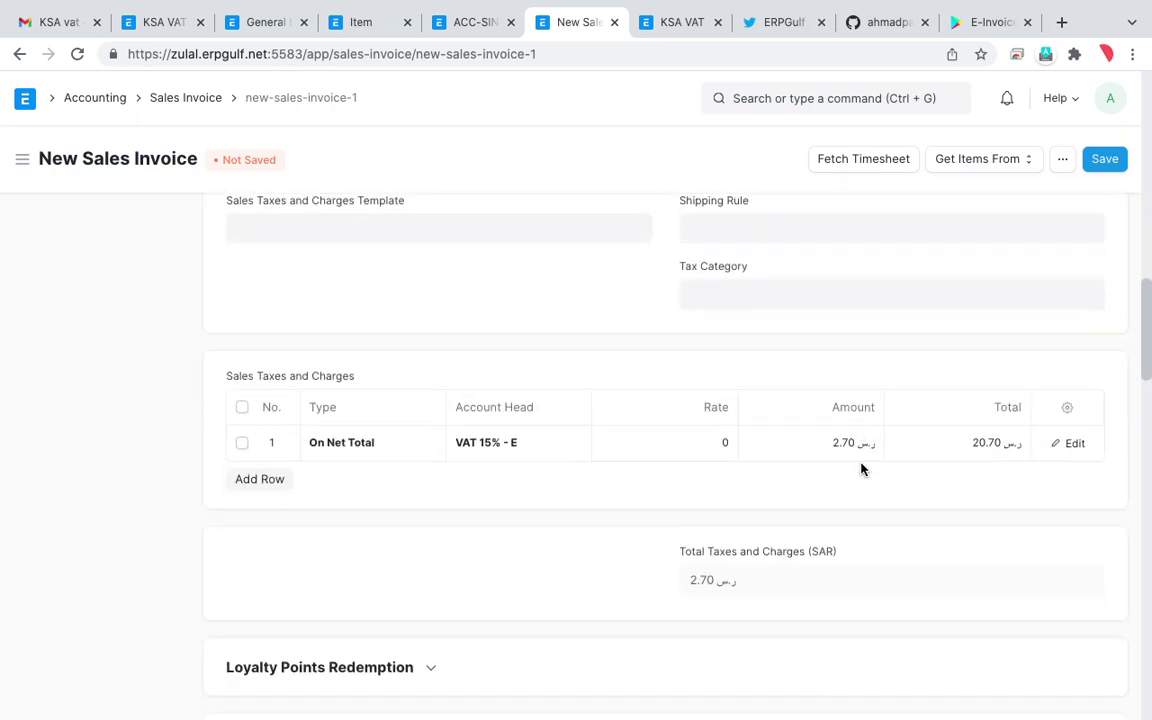
key("ctrl+shift+a")
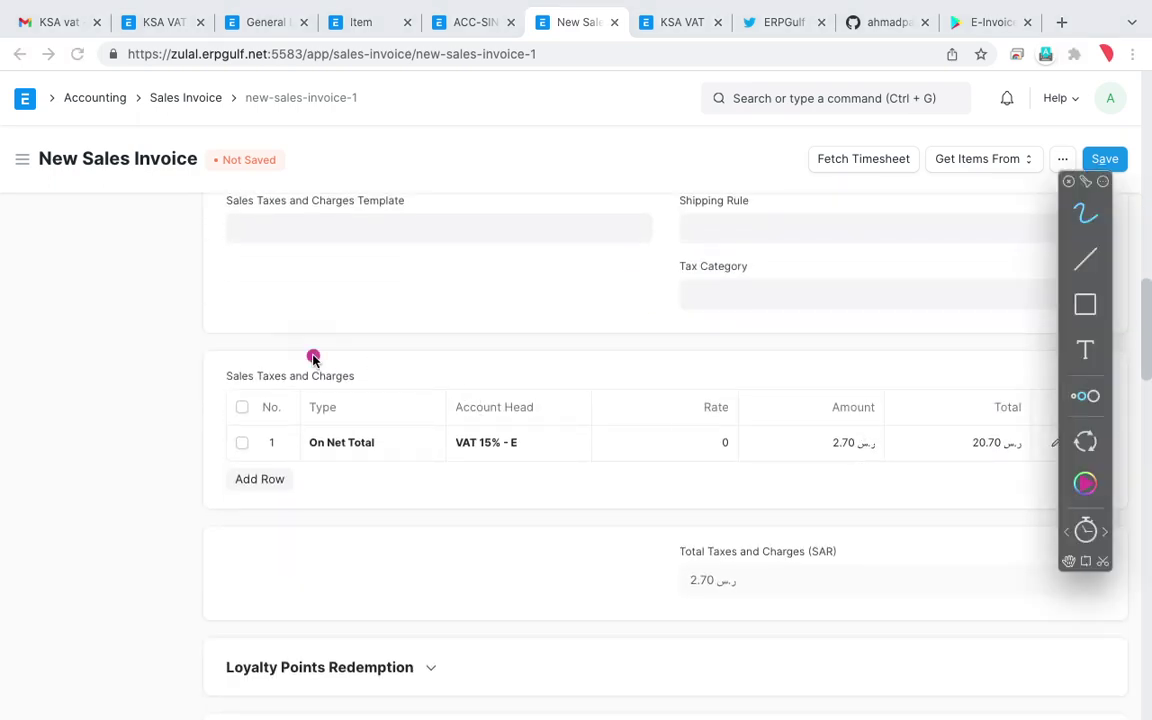
mouse_move(311, 357)
left_mouse_down()
mouse_move(239, 368)
mouse_move(568, 496)
mouse_move(900, 468)
mouse_move(915, 395)
mouse_move(800, 368)
mouse_move(298, 362)
left_mouse_up()
mouse_move(980, 414)
left_mouse_down()
mouse_move(1028, 483)
mouse_move(985, 392)
left_mouse_up()
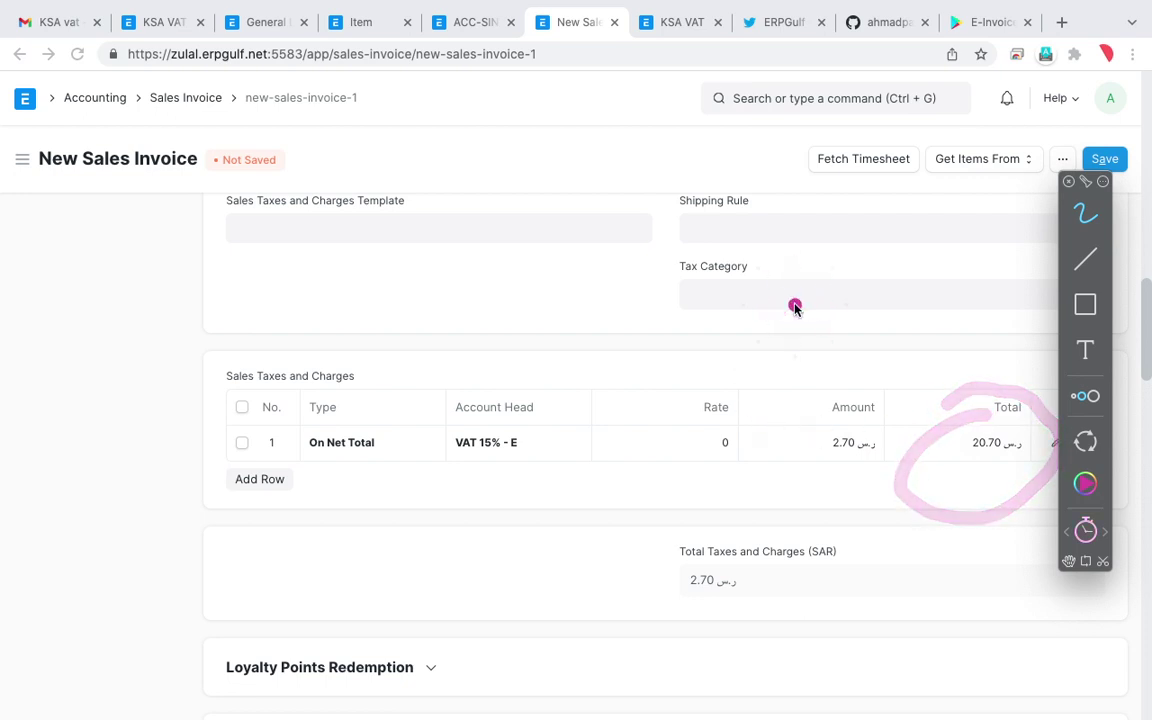
key("Escape")
scroll(795, 308, "up", 4)
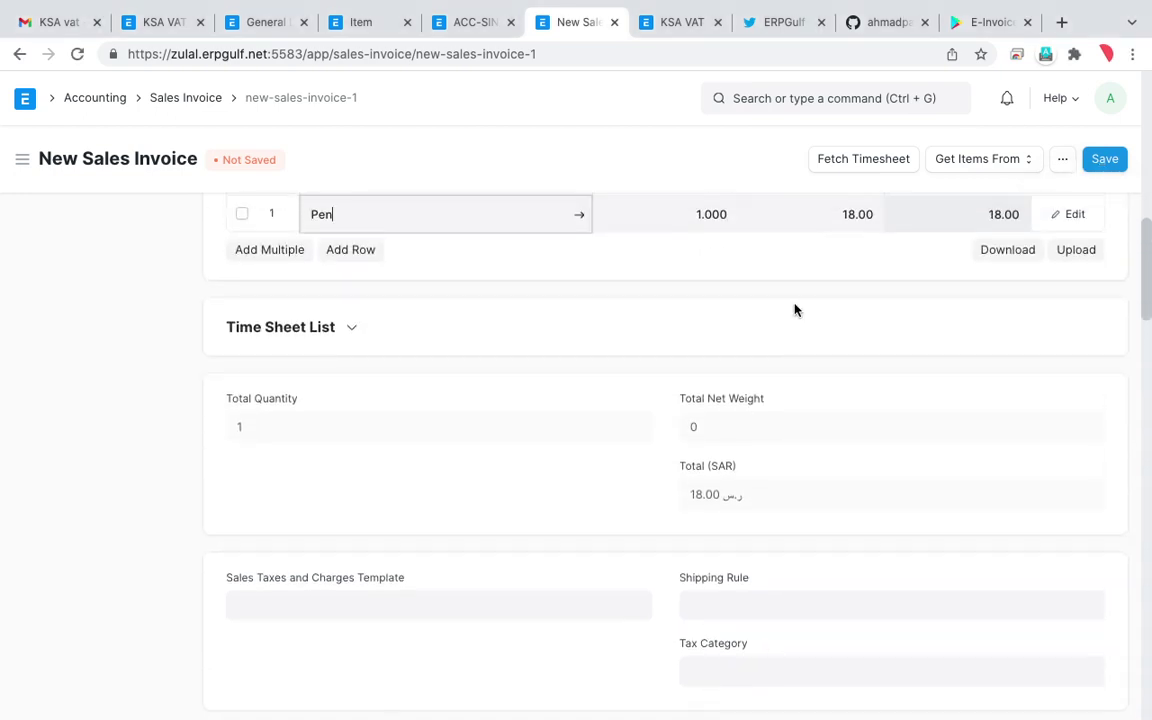
scroll(795, 308, "down", 3)
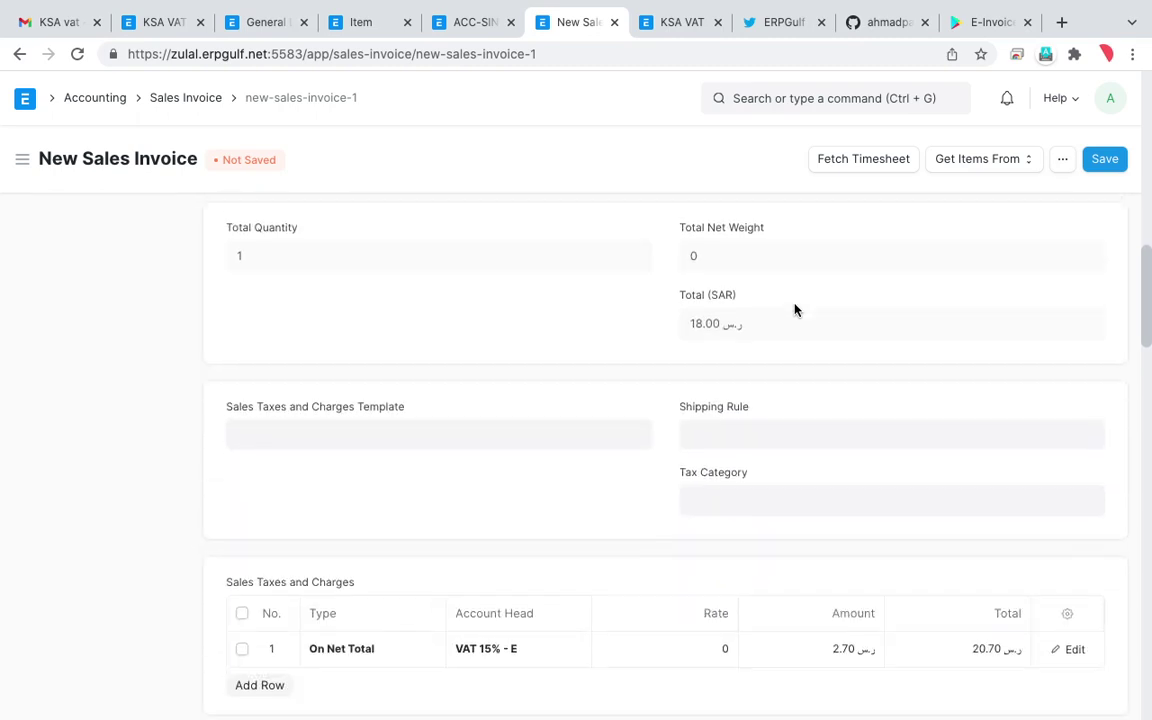
scroll(795, 309, "down", 1)
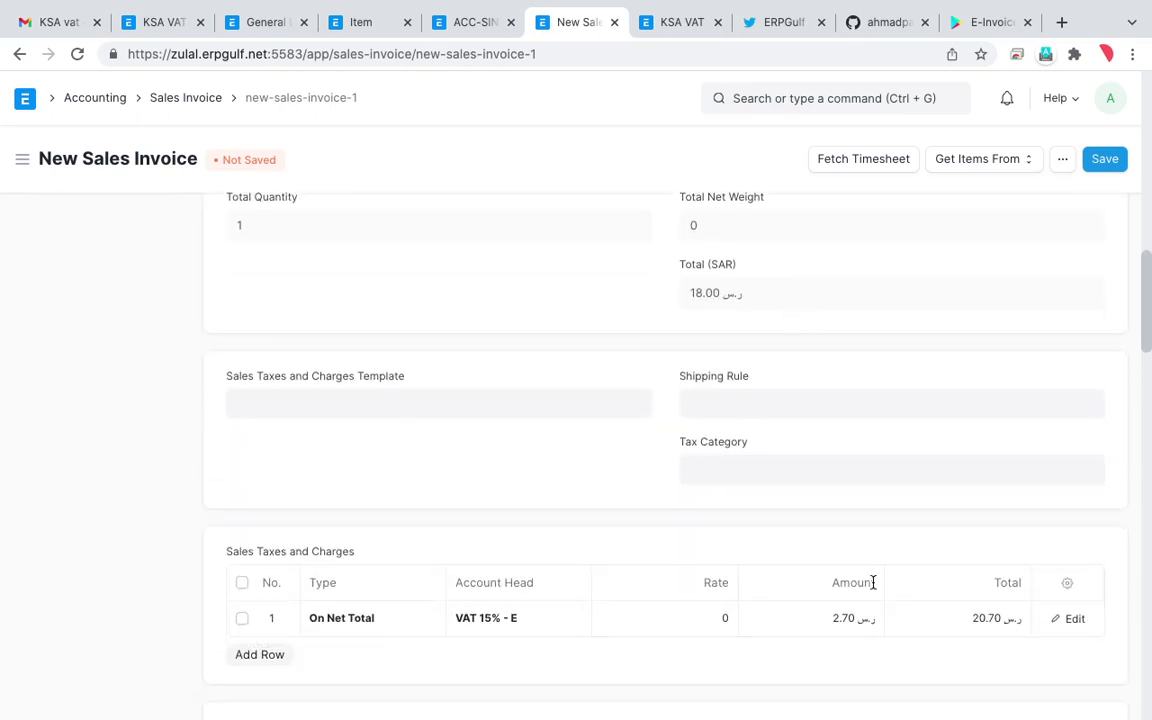
scroll(997, 628, "down", 5)
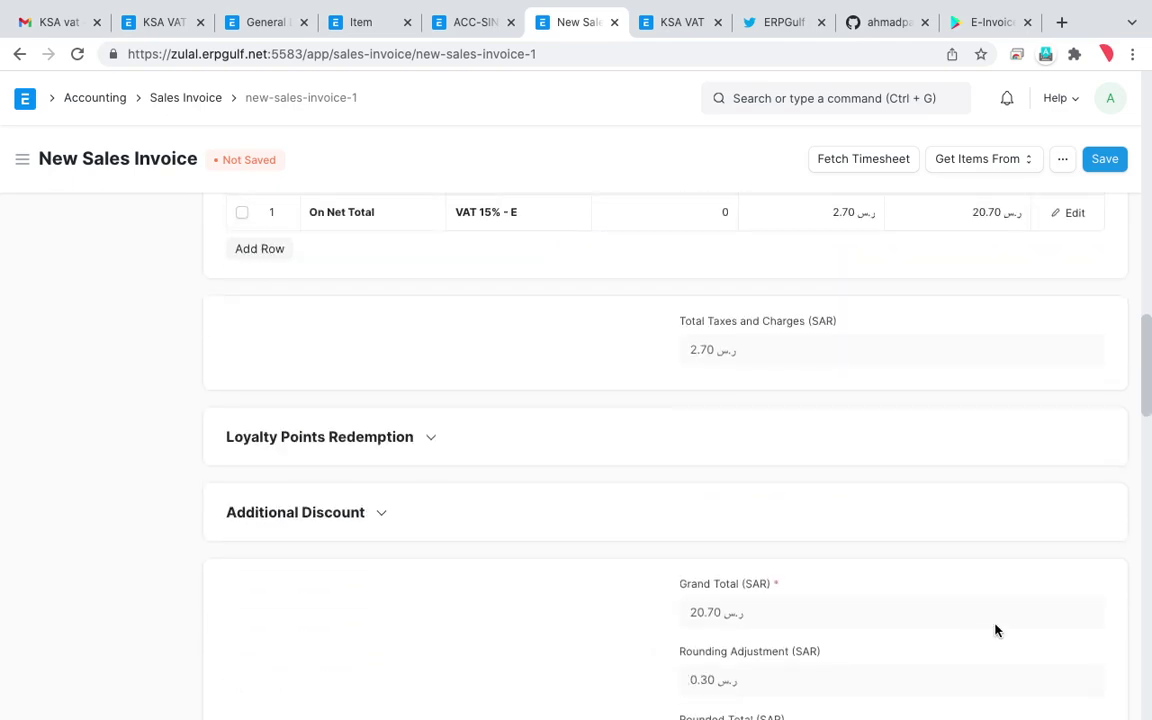
scroll(995, 628, "down", 2)
scroll(995, 628, "up", 10)
scroll(995, 628, "down", 5)
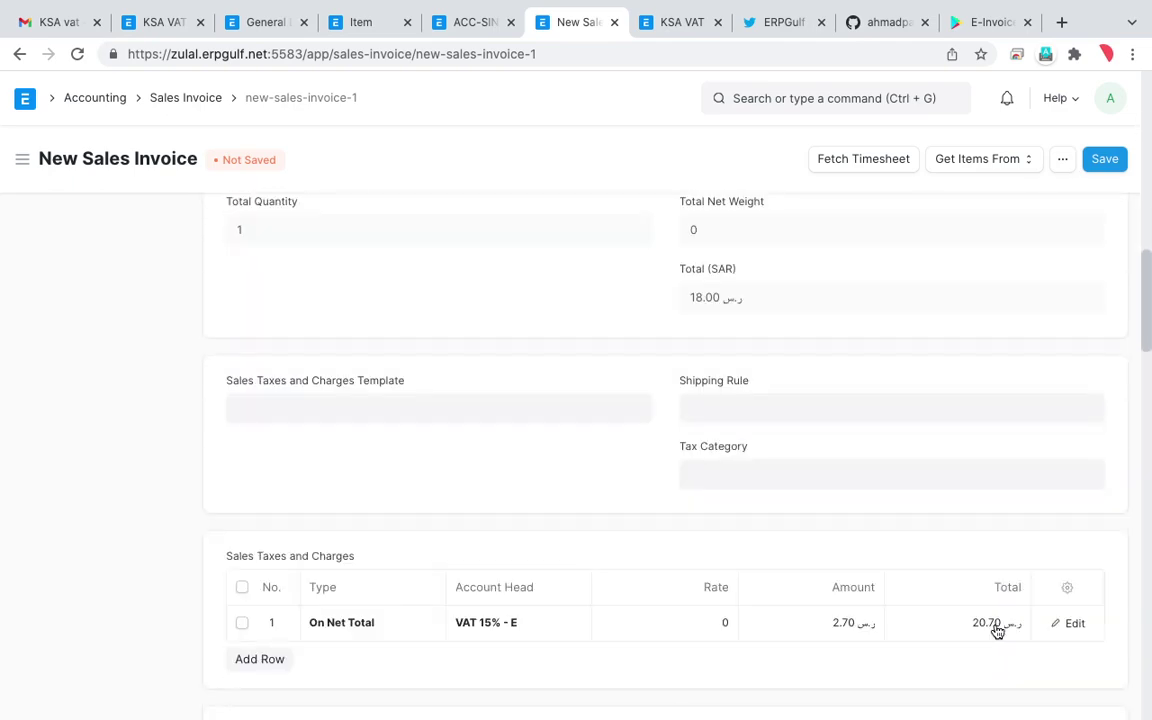
scroll(997, 630, "up", 6)
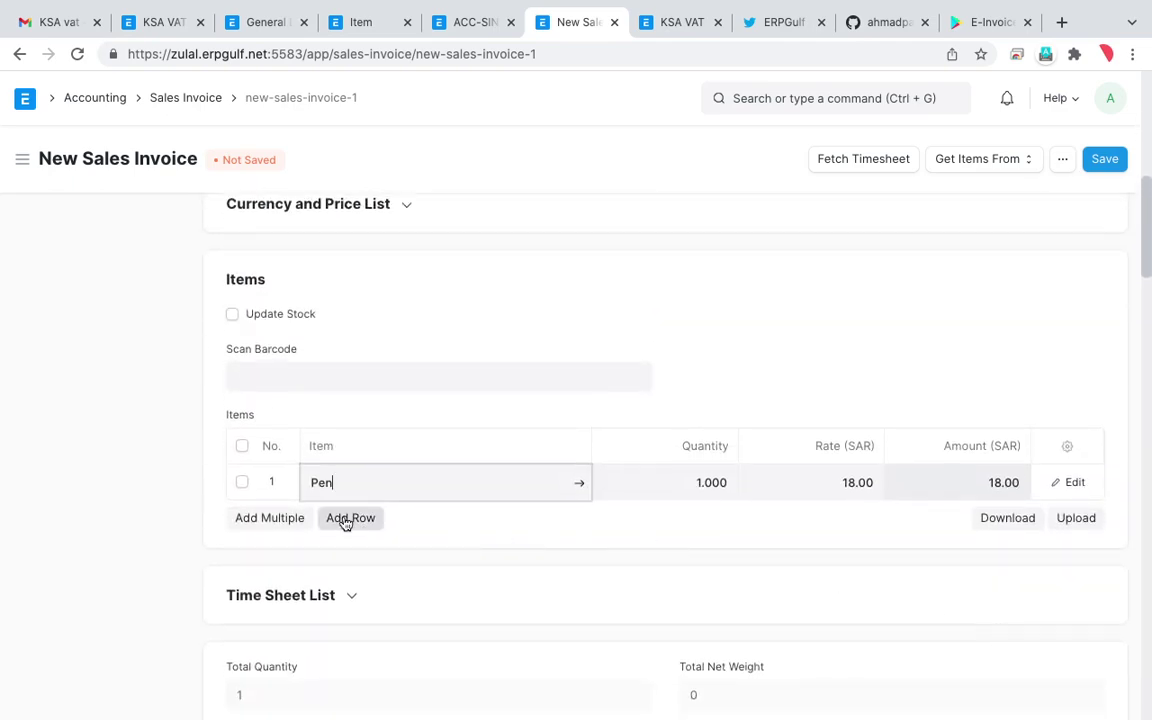
- Add a second item line for Sharpener with quantity 10 and rate 4
left_click(345, 518)
left_click(388, 520)
type("sha")
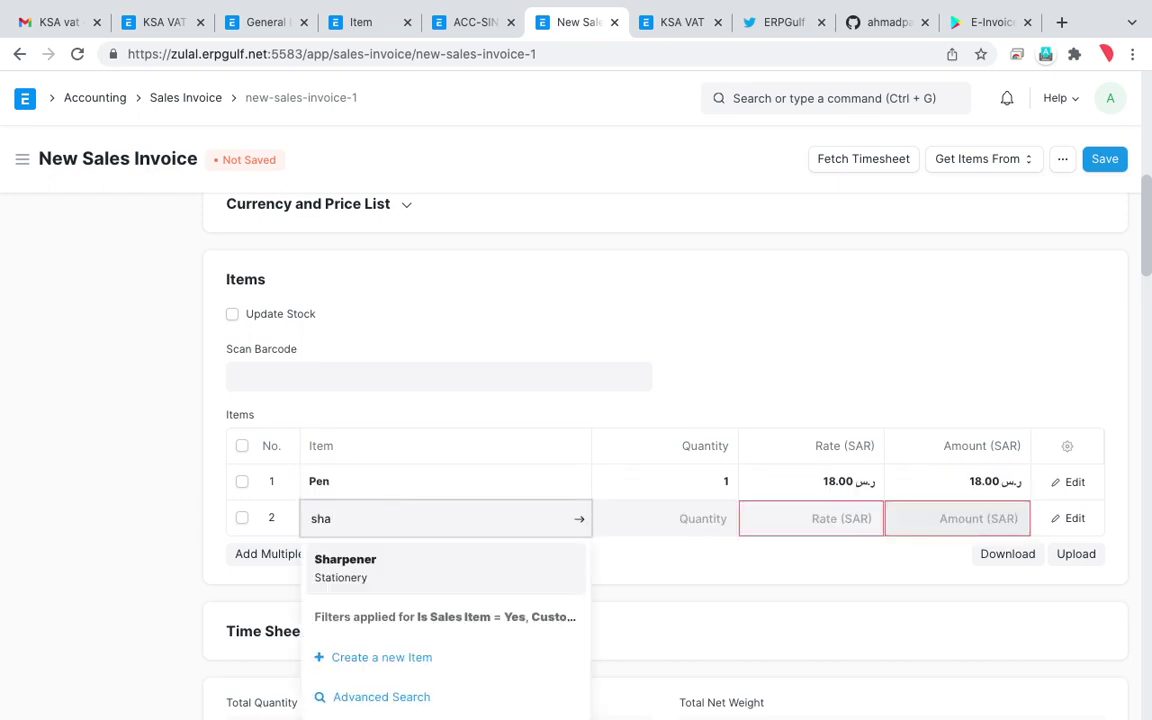
left_click(367, 560)
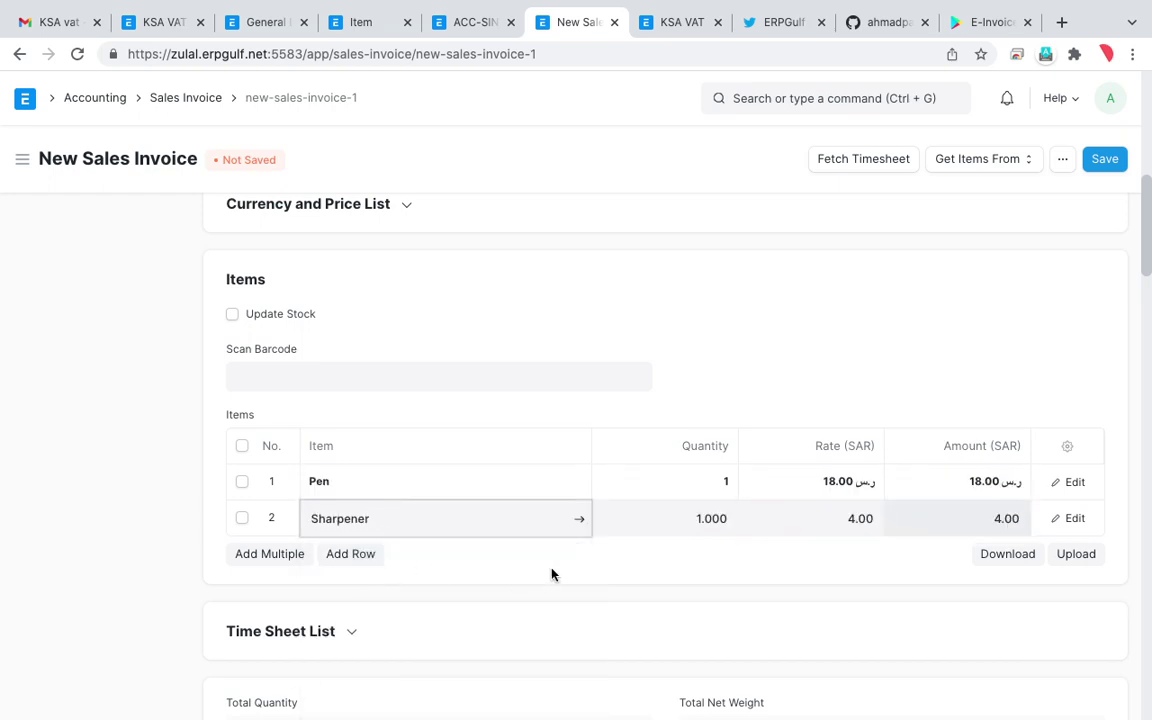
left_click(665, 523)
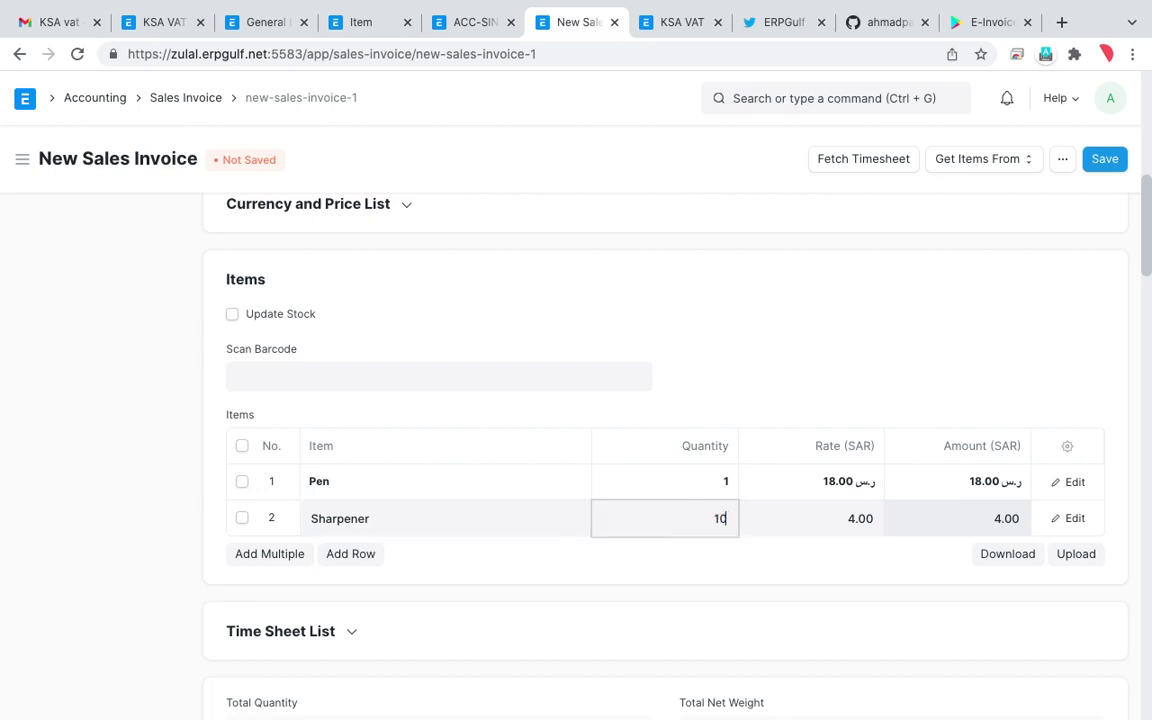
type("10")
key("Tab")
type("4")
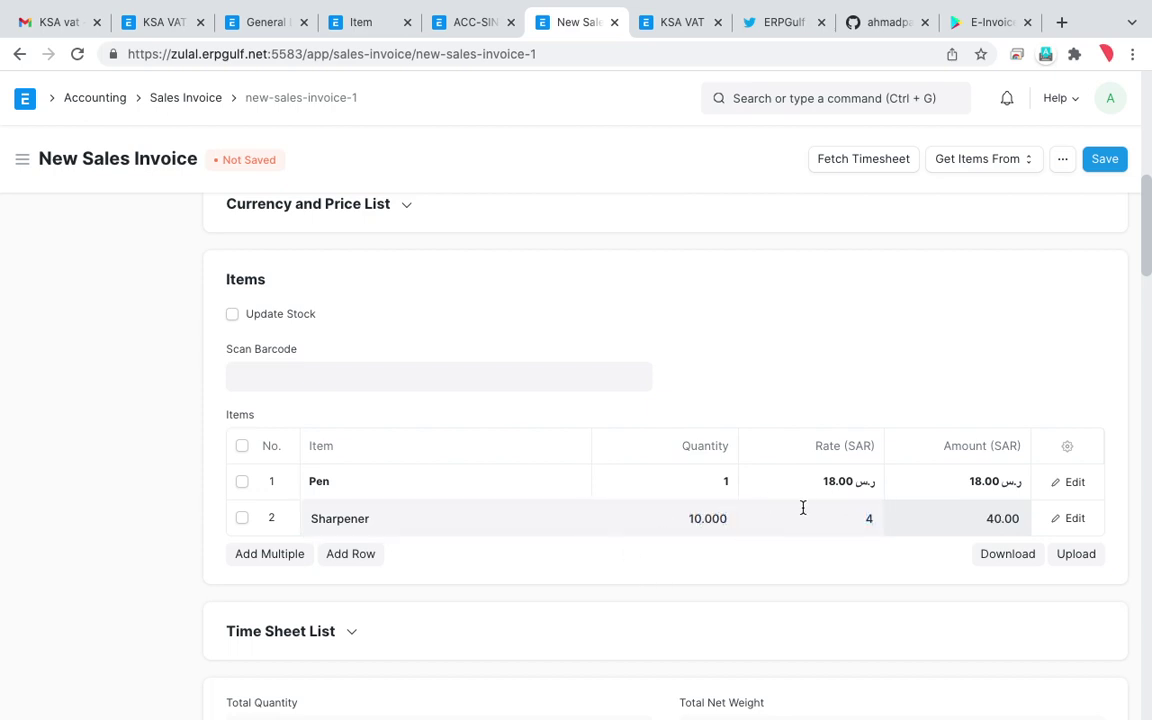
- Delete the Sharpener line from the items table
scroll(784, 548, "down", 3)
scroll(782, 549, "down", 5)
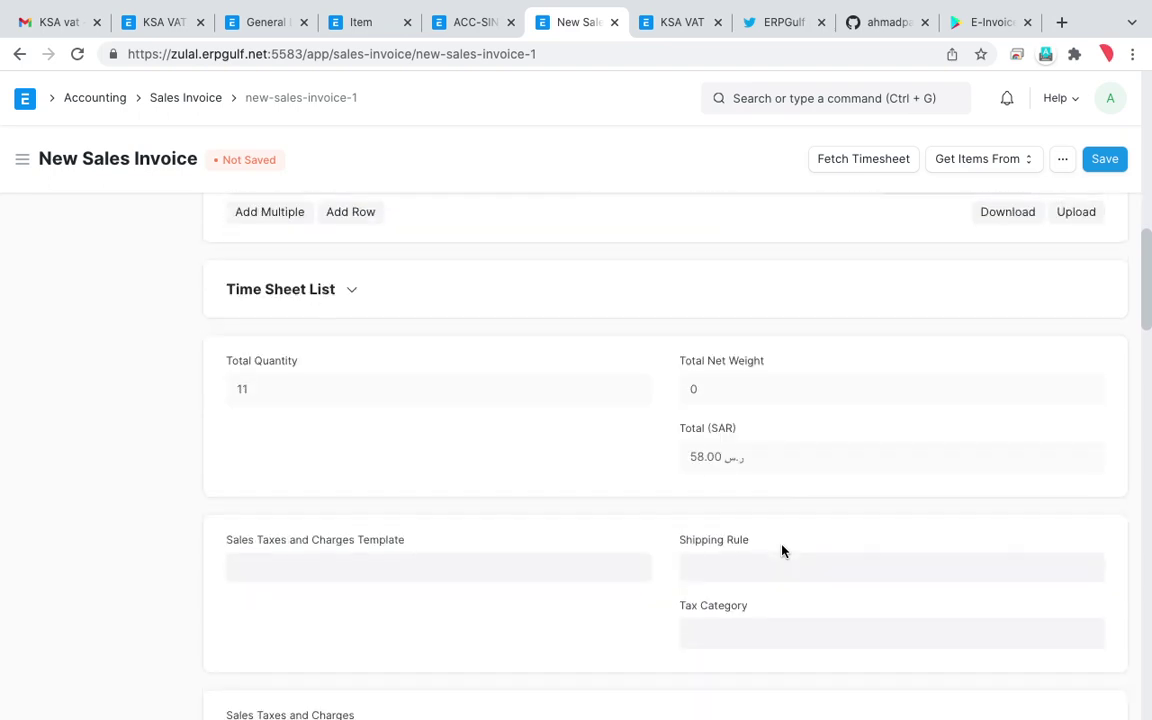
scroll(784, 553, "up", 7)
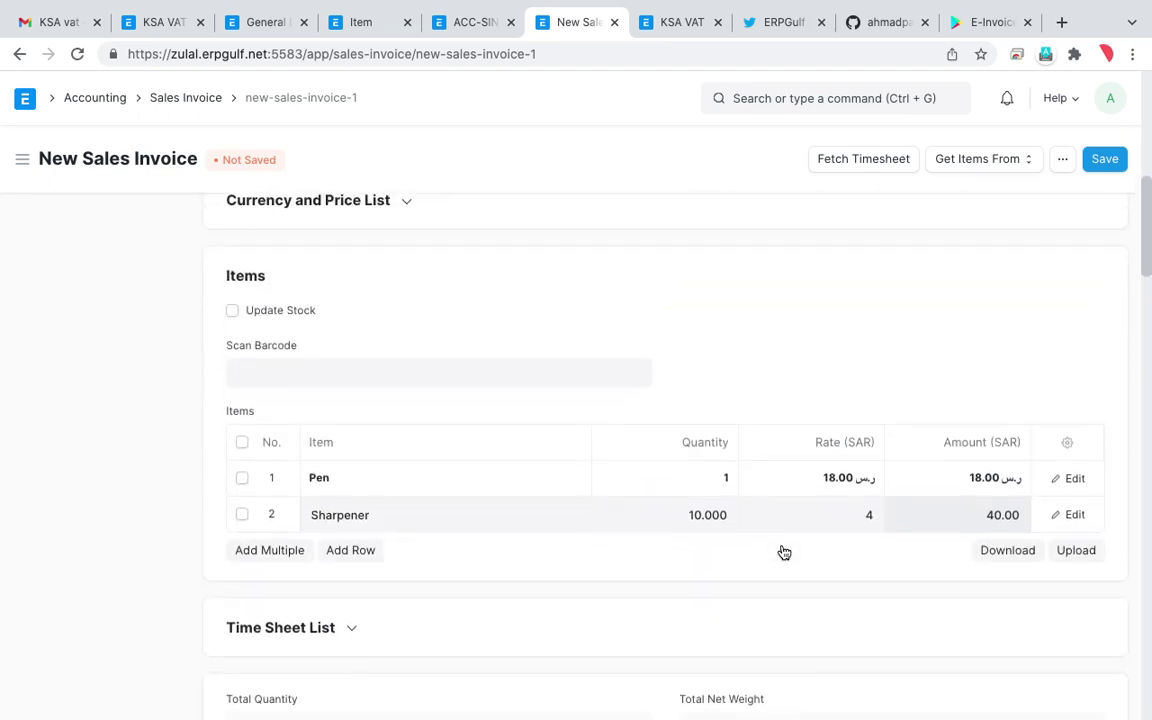
scroll(784, 500, "down", 1)
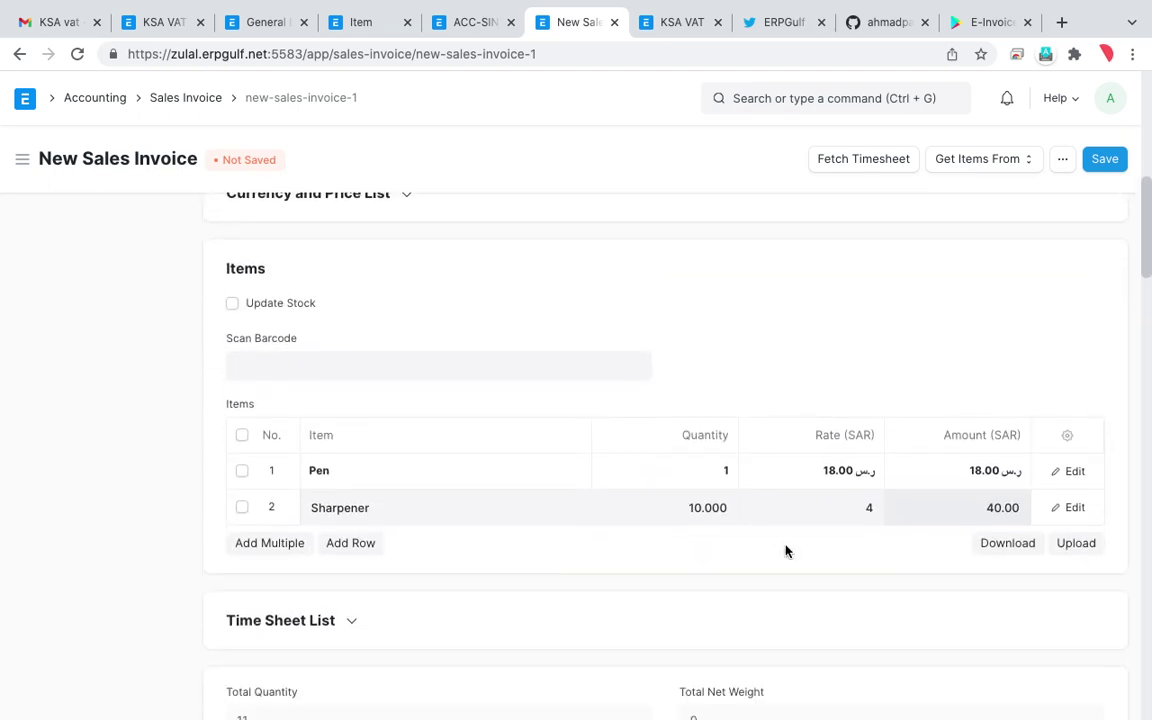
scroll(786, 549, "down", 5)
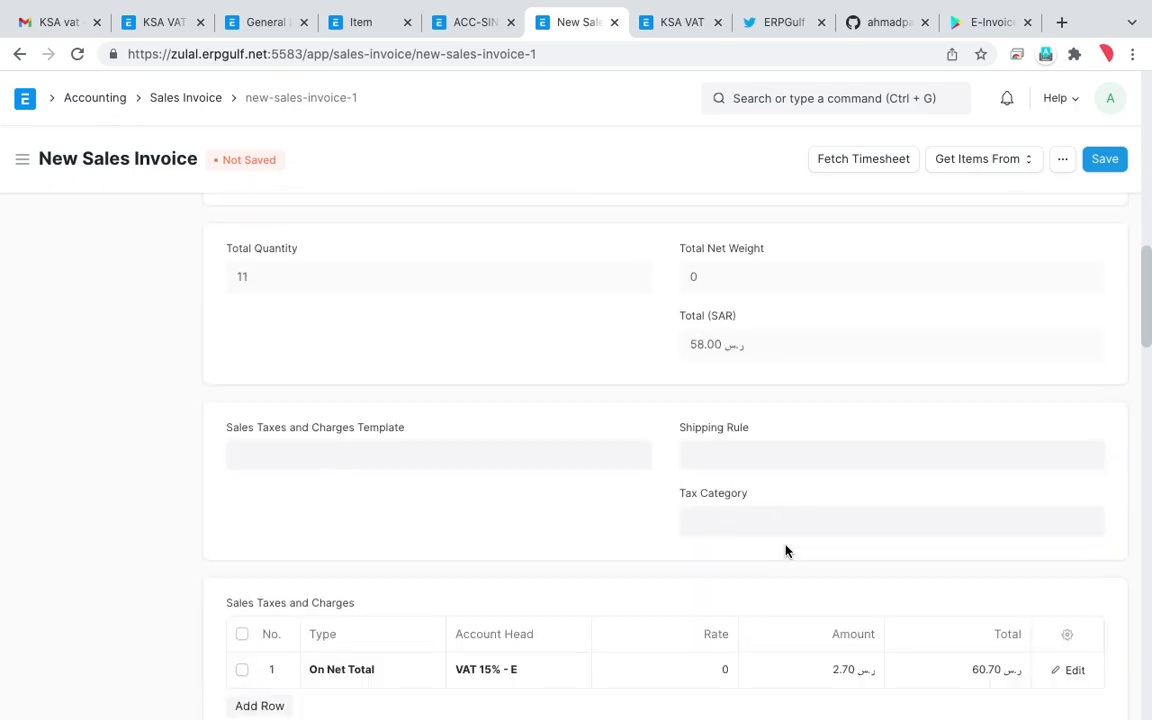
scroll(786, 550, "up", 9)
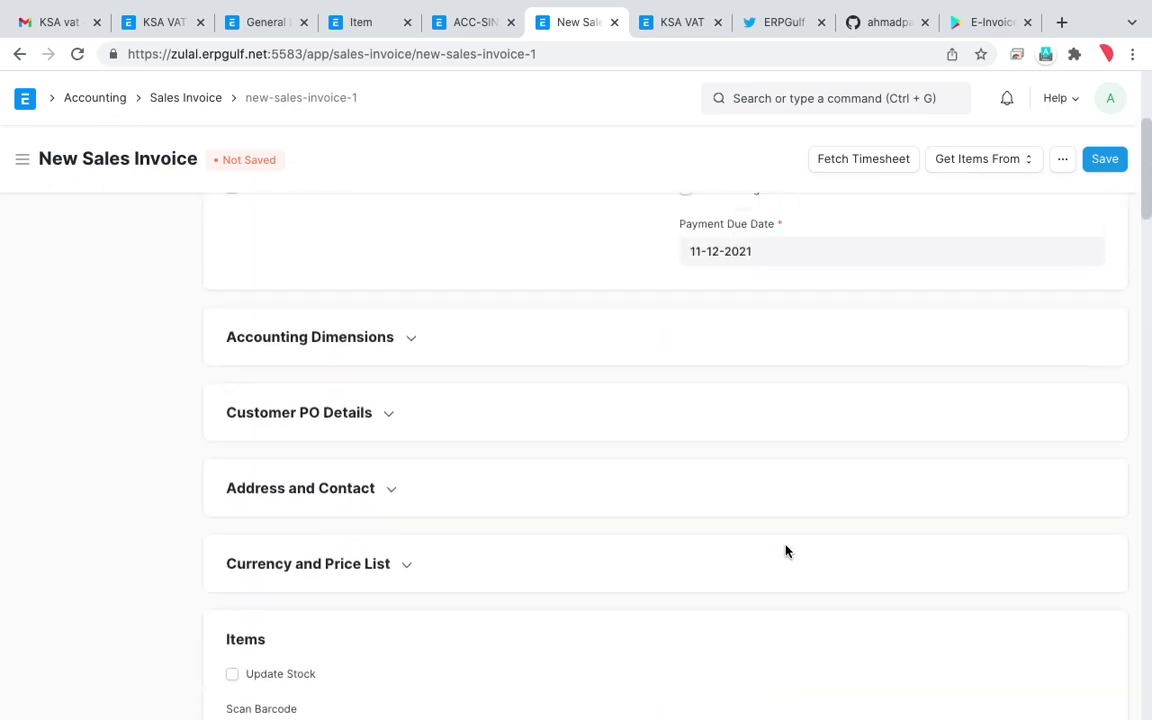
scroll(784, 550, "down", 5)
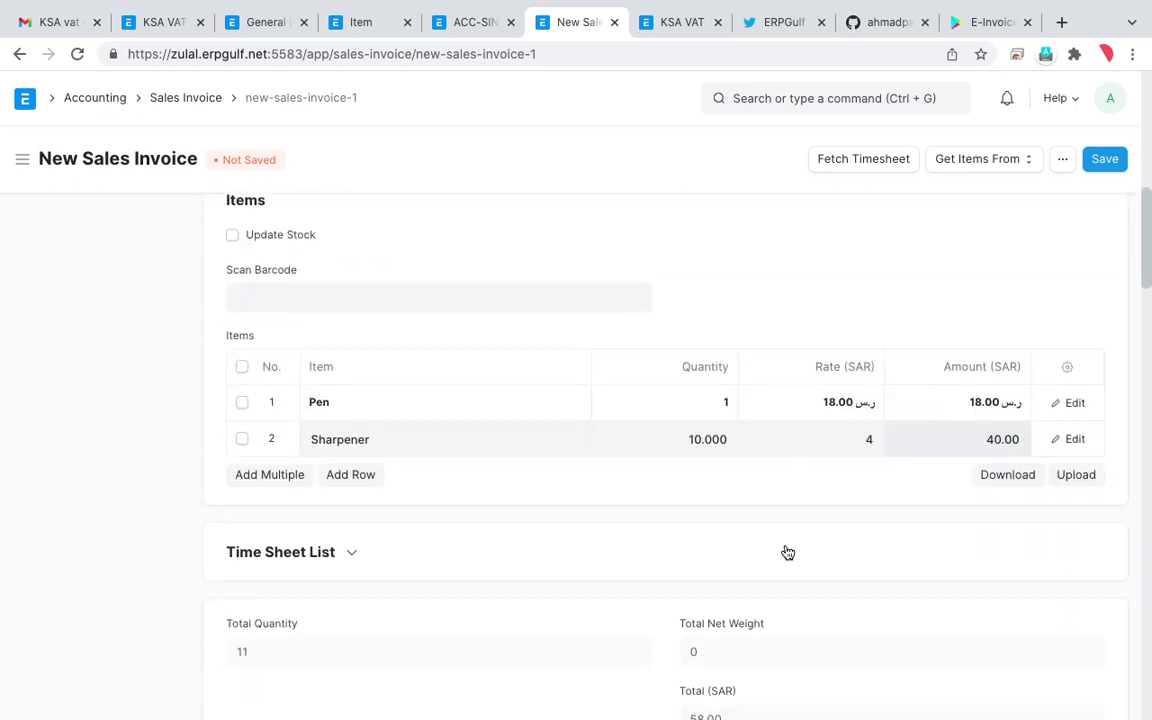
left_click(241, 440)
left_click(248, 475)
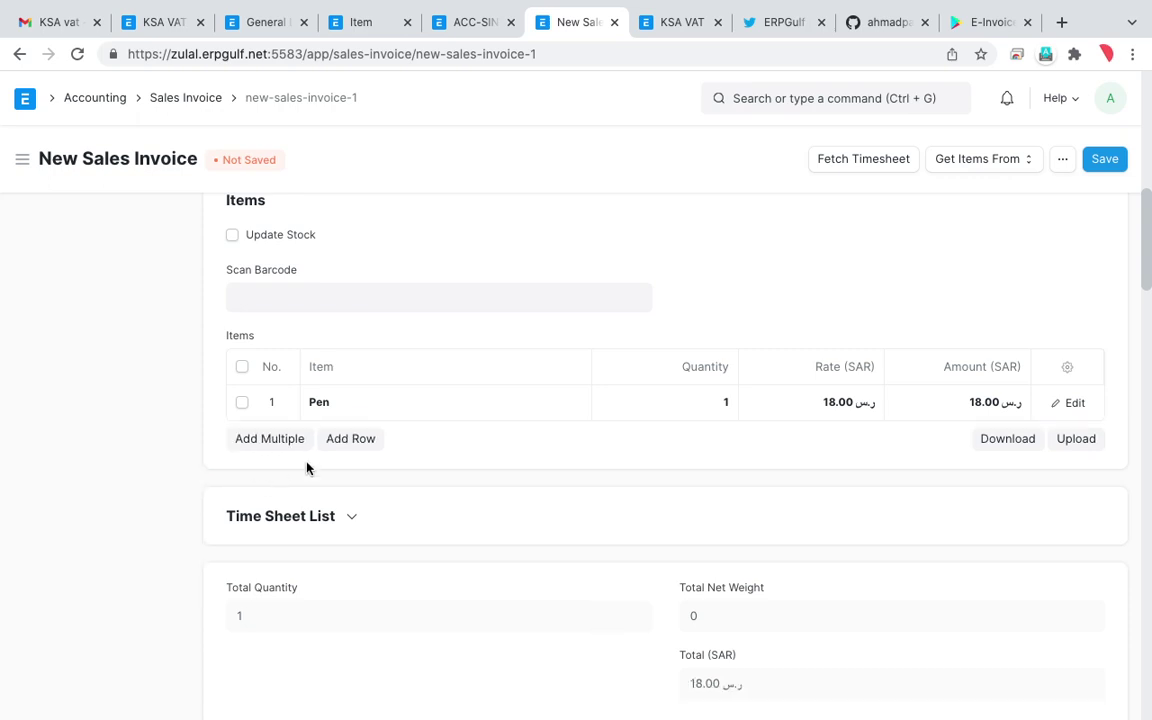
- Add a Stapler line with quantity 10 and rate 6
left_click(362, 440)
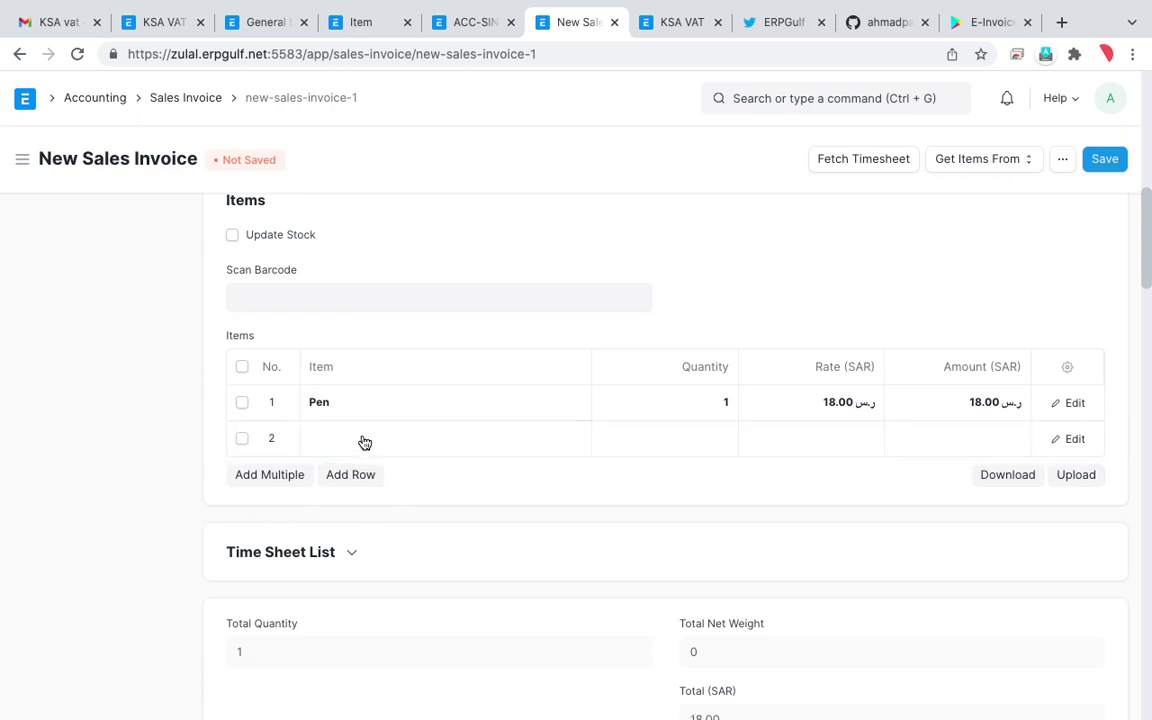
left_click(352, 434)
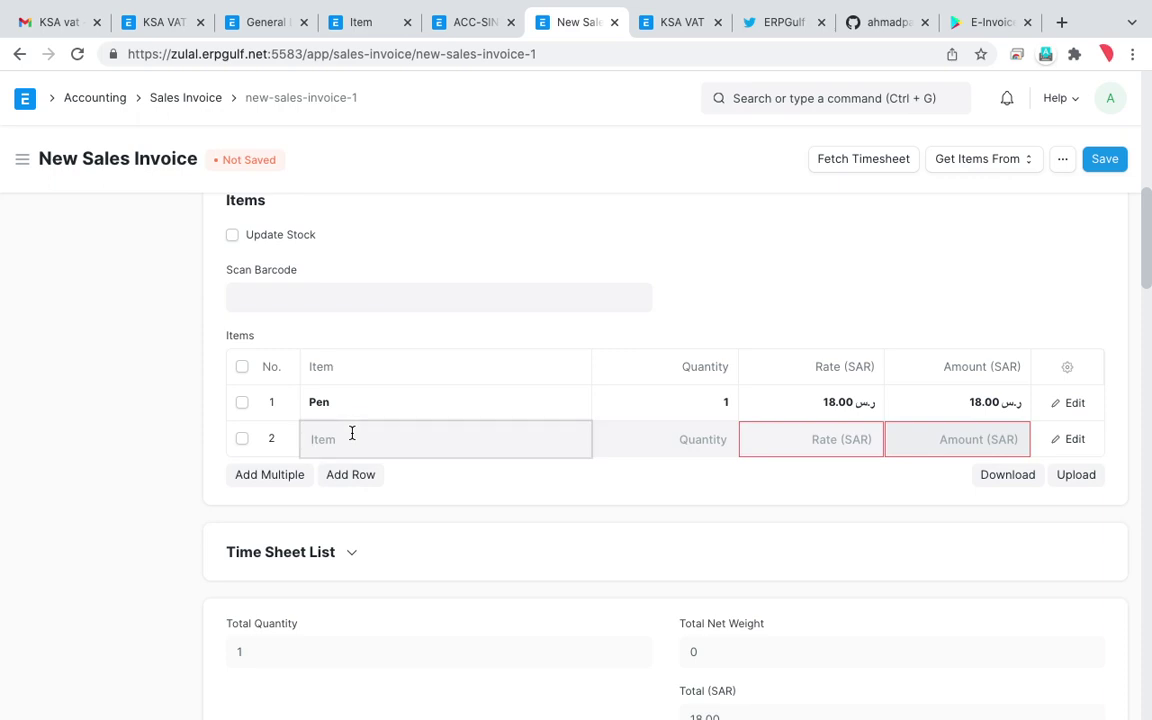
type("stap")
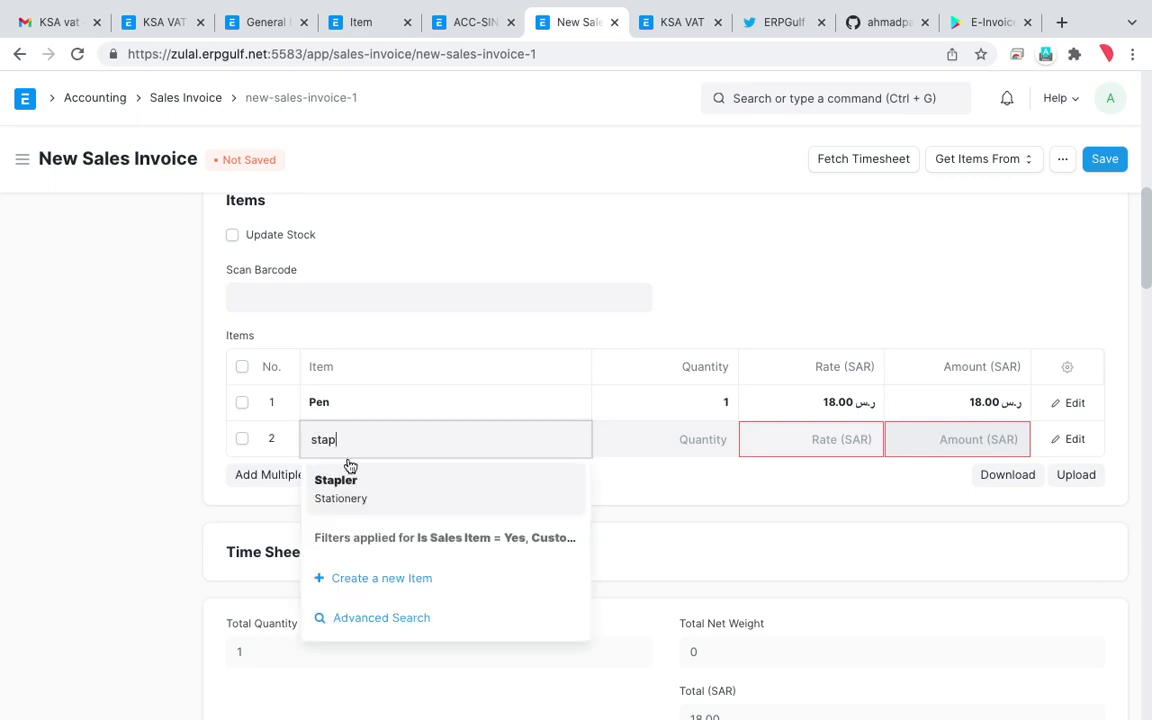
left_click(347, 483)
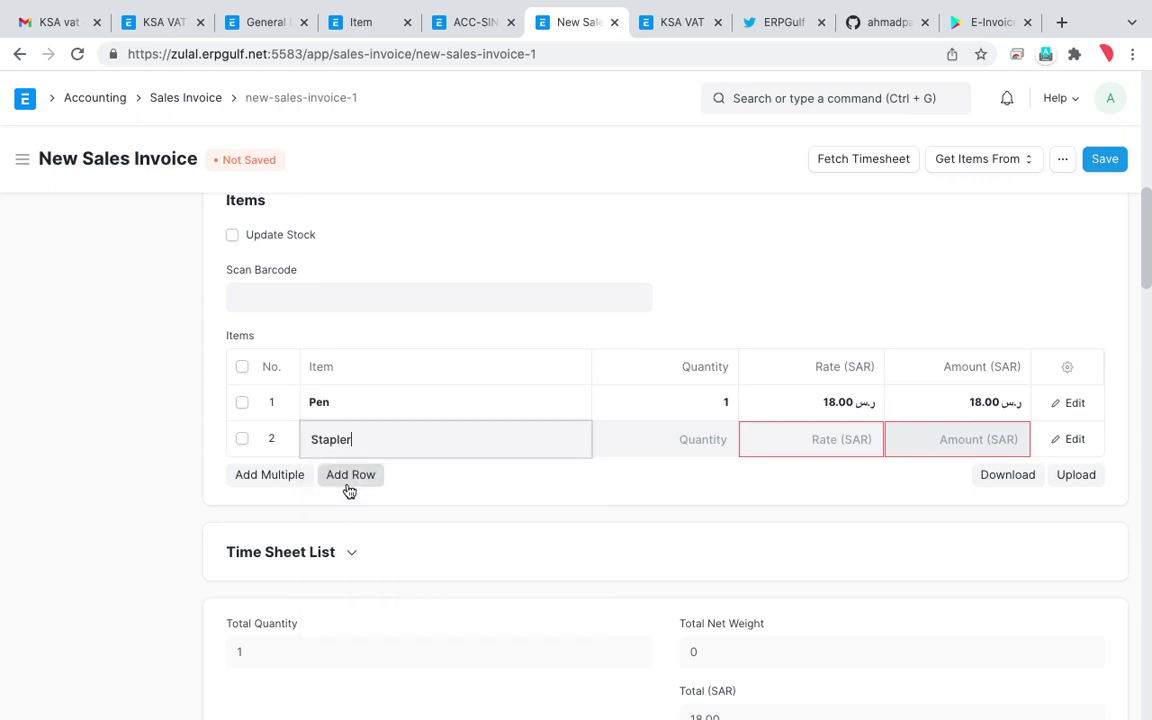
left_click(675, 442)
type("10")
key("Tab")
type("6")
left_click(680, 535)
scroll(680, 535, "down", 6)
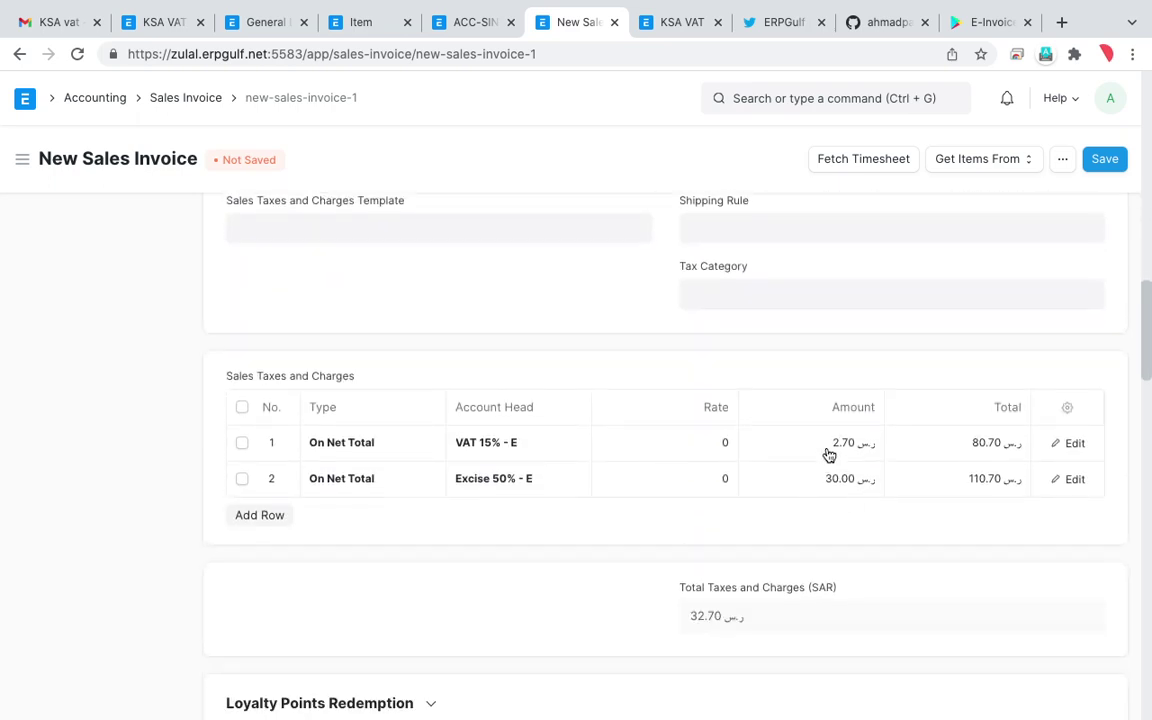
scroll(758, 465, "up", 5)
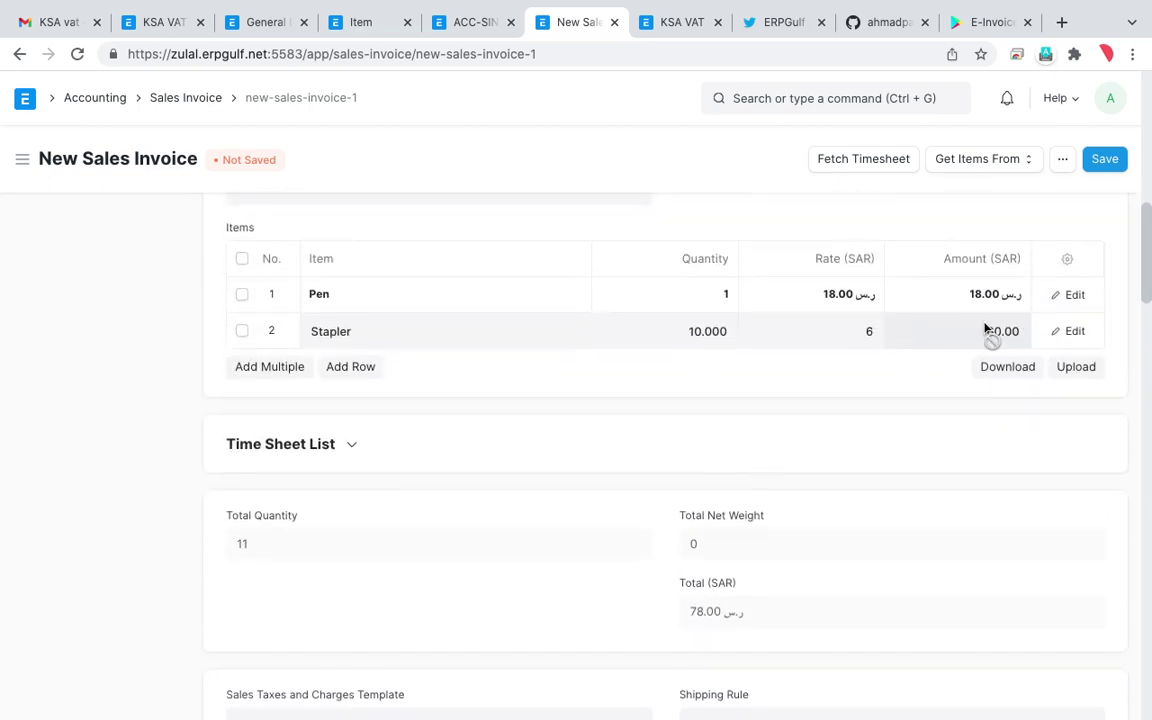
scroll(861, 514, "down", 5)
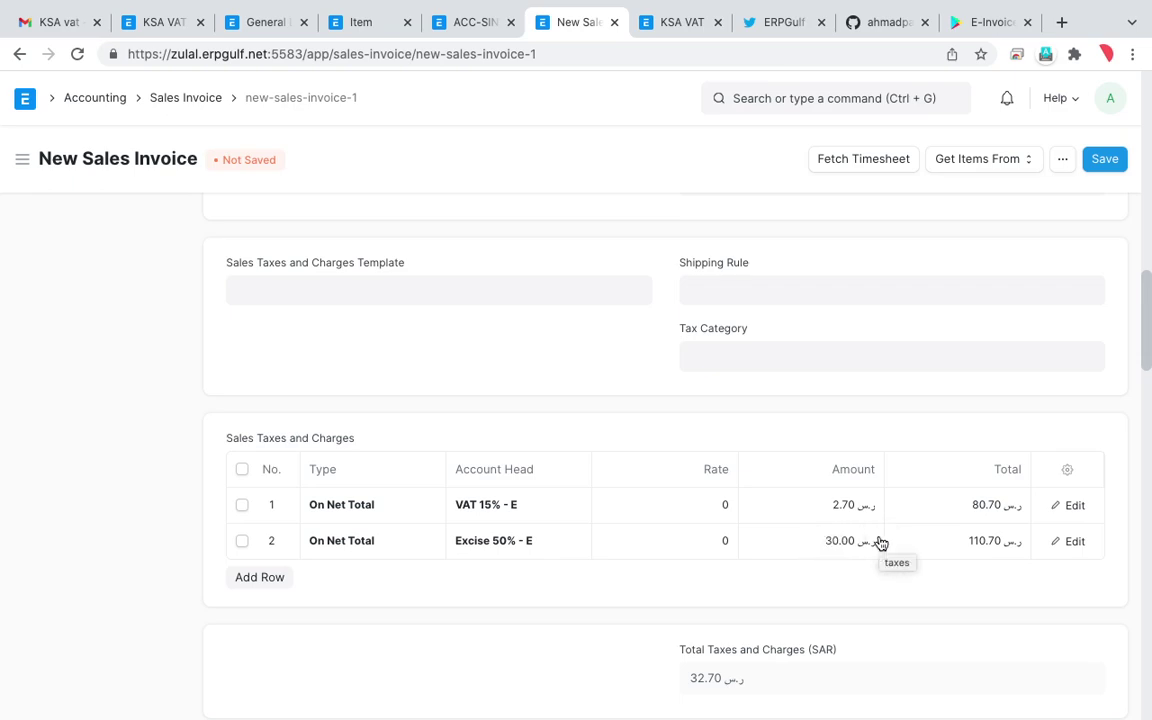
scroll(879, 542, "up", 5)
scroll(910, 505, "down", 3)
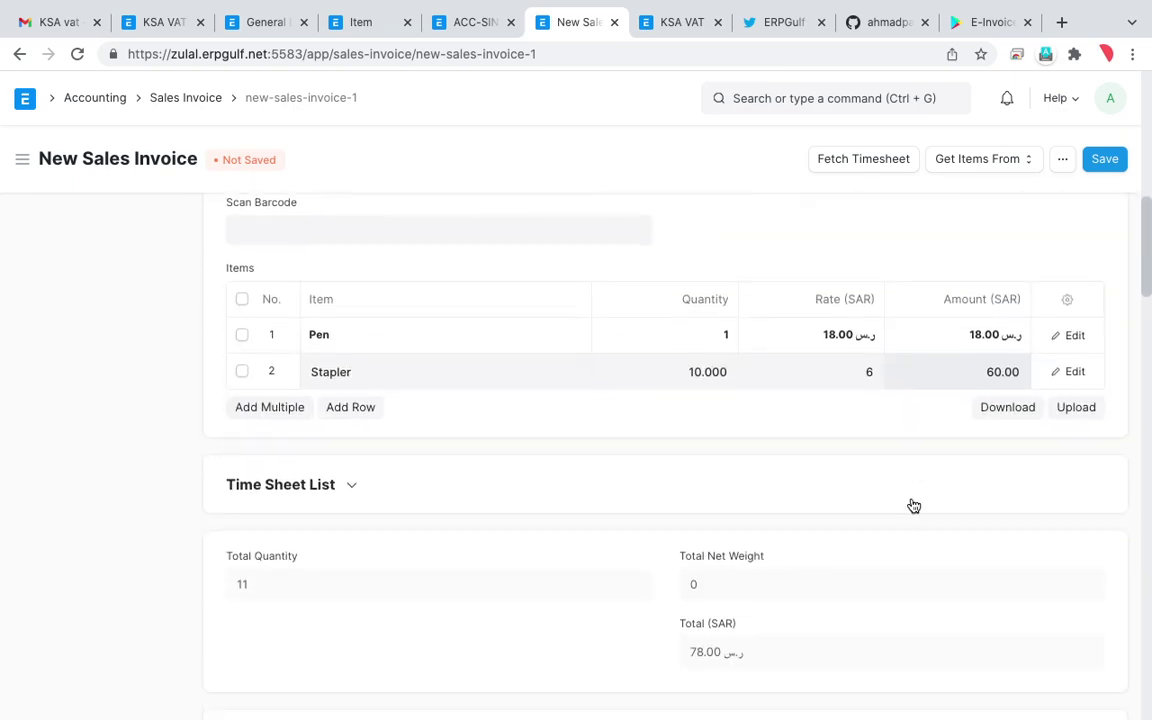
scroll(911, 504, "down", 5)
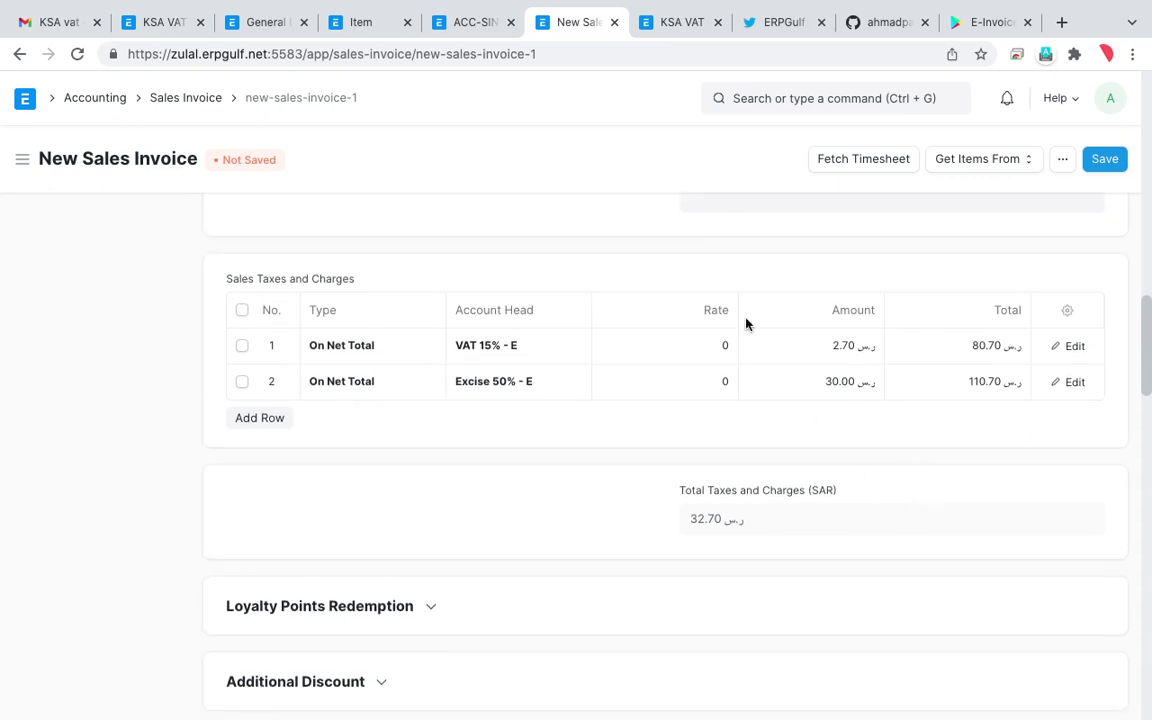
key("super+shift+a")
mouse_move(563, 269)
left_mouse_down()
mouse_move(378, 291)
mouse_move(590, 445)
mouse_move(900, 375)
mouse_move(1000, 278)
mouse_move(828, 290)
left_mouse_up()
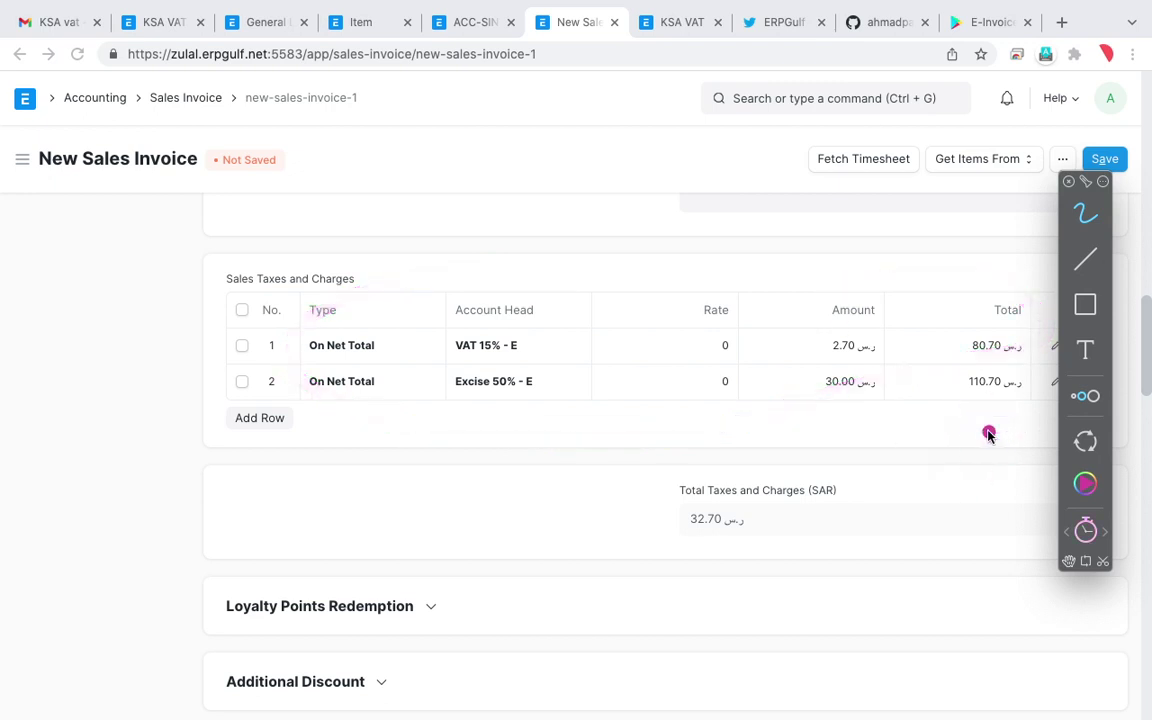
key("Escape")
scroll(988, 436, "up", 2)
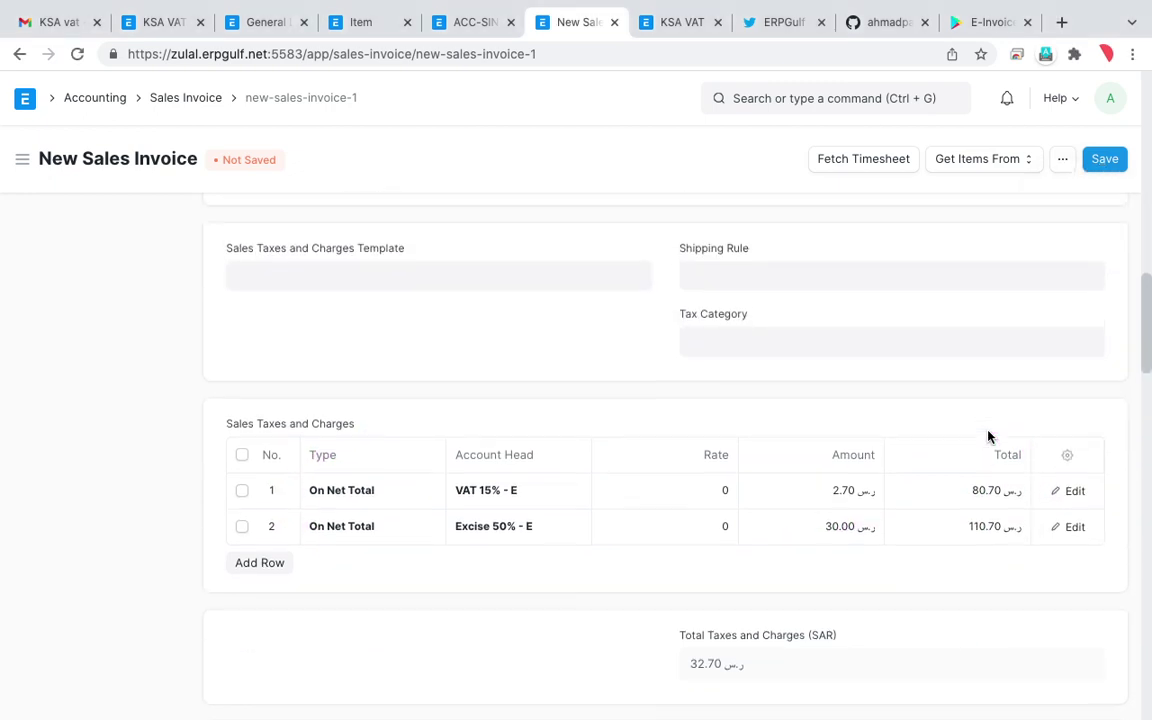
scroll(988, 436, "up", 5)
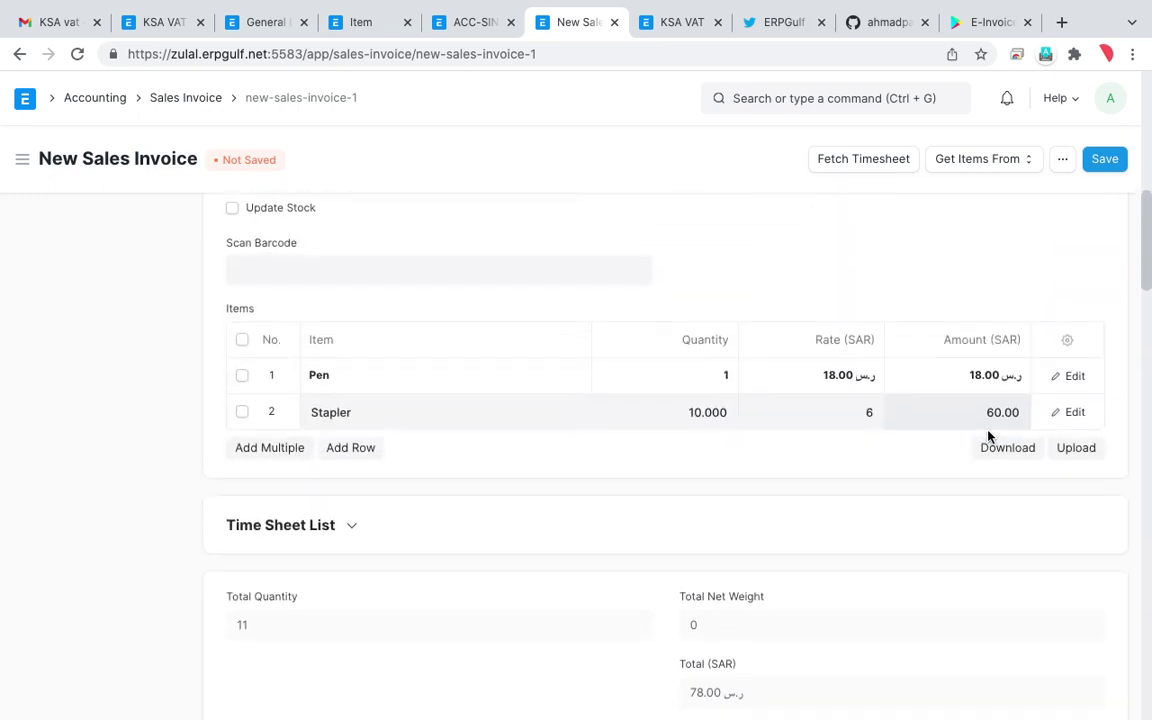
key("ctrl+shift+a")
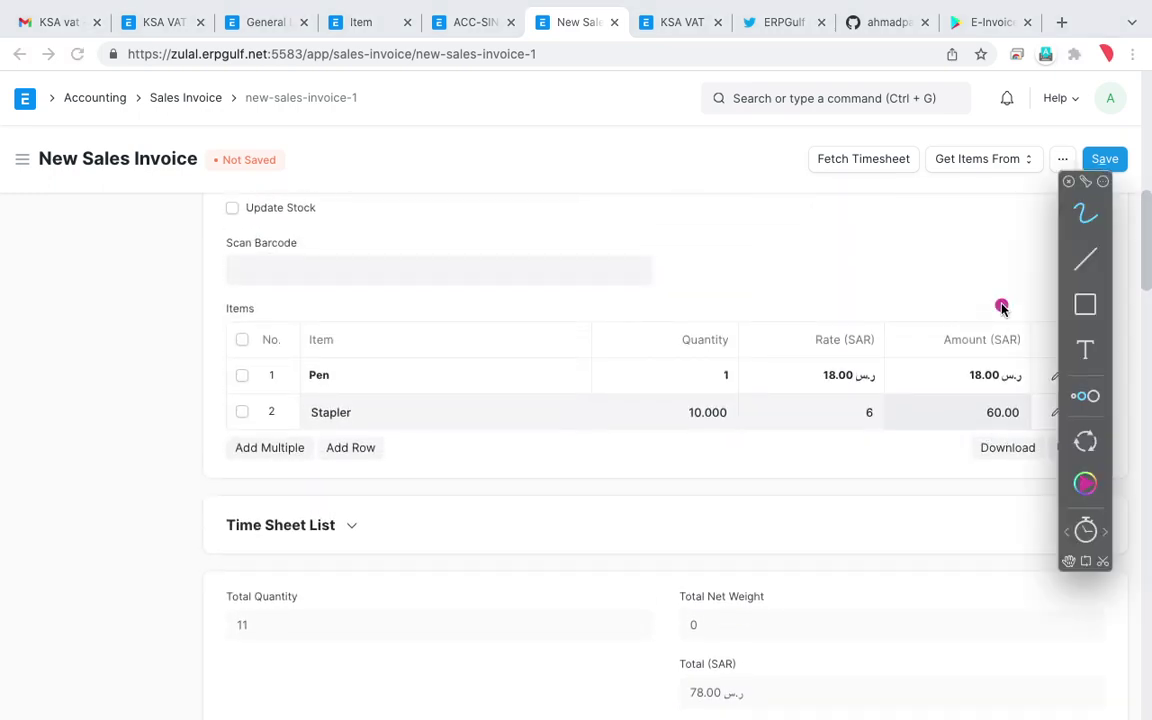
mouse_move(1001, 306)
left_mouse_down()
mouse_move(751, 411)
mouse_move(990, 386)
mouse_move(980, 326)
mouse_move(955, 326)
left_mouse_up()
key("ctrl+shift+a")
scroll(954, 506, "down", 5)
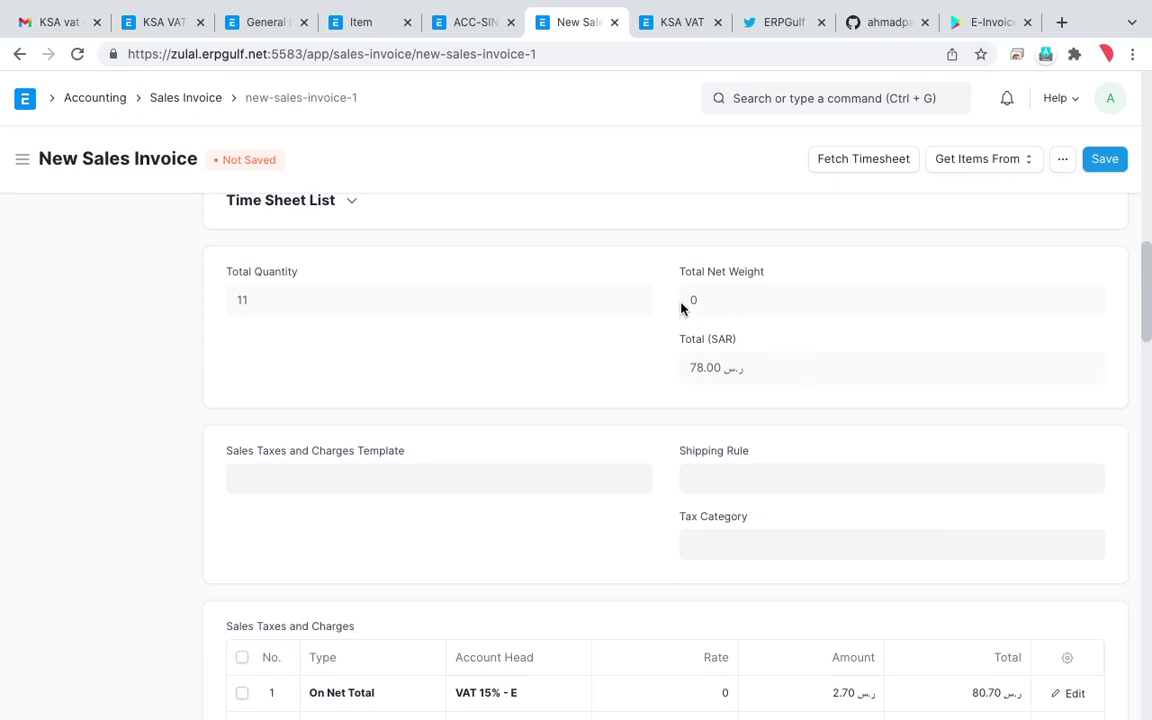
scroll(763, 316, "down", 3)
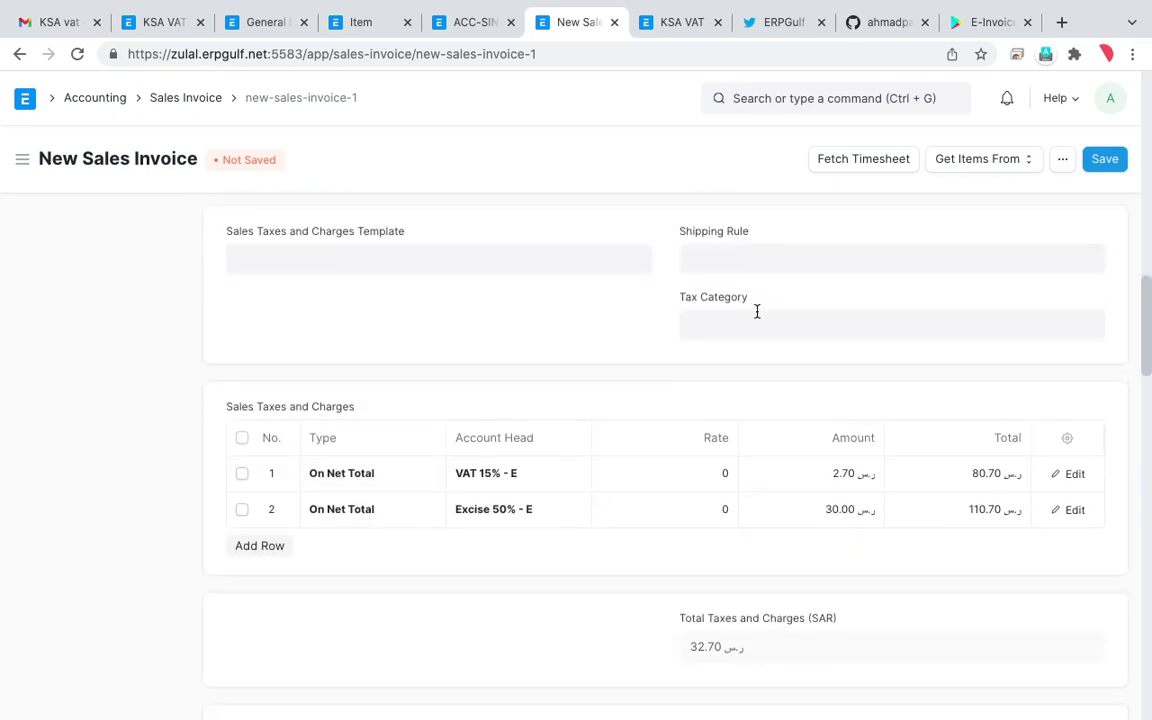
key("ctrl+shift+a")
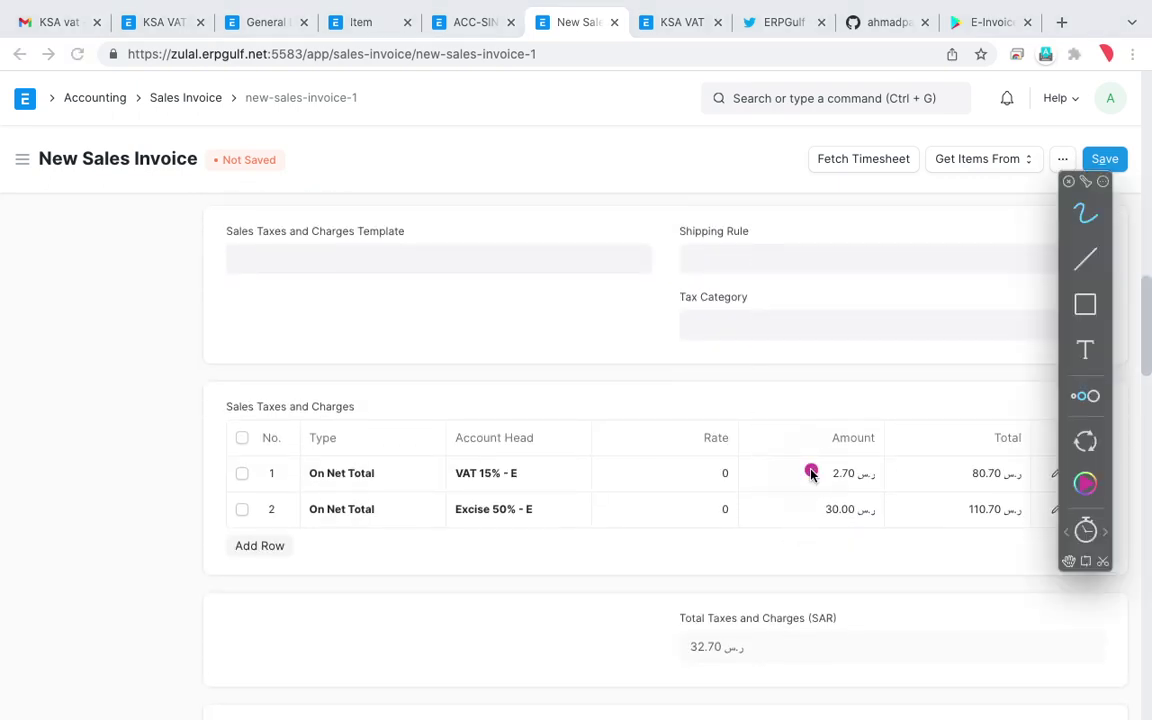
key("ctrl+shift+a")
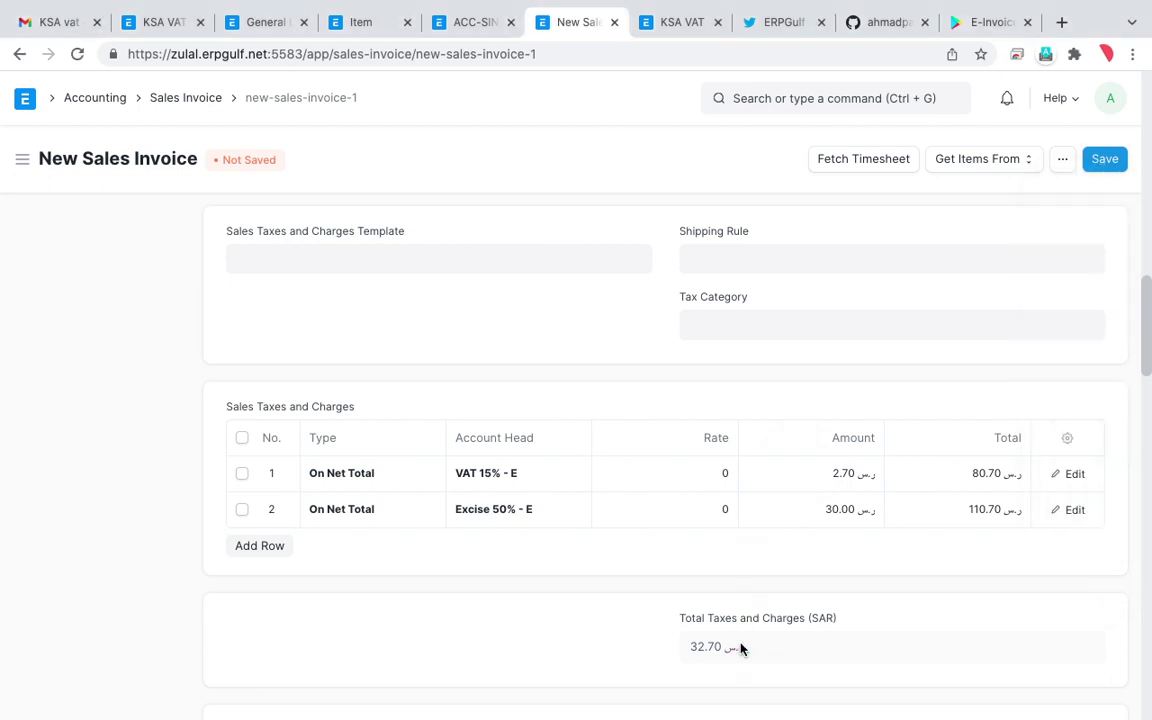
key("ctrl+shift+a")
left_click(718, 620)
mouse_move(718, 620)
left_mouse_down()
mouse_move(648, 627)
mouse_move(656, 690)
mouse_move(773, 632)
mouse_move(690, 636)
left_mouse_up()
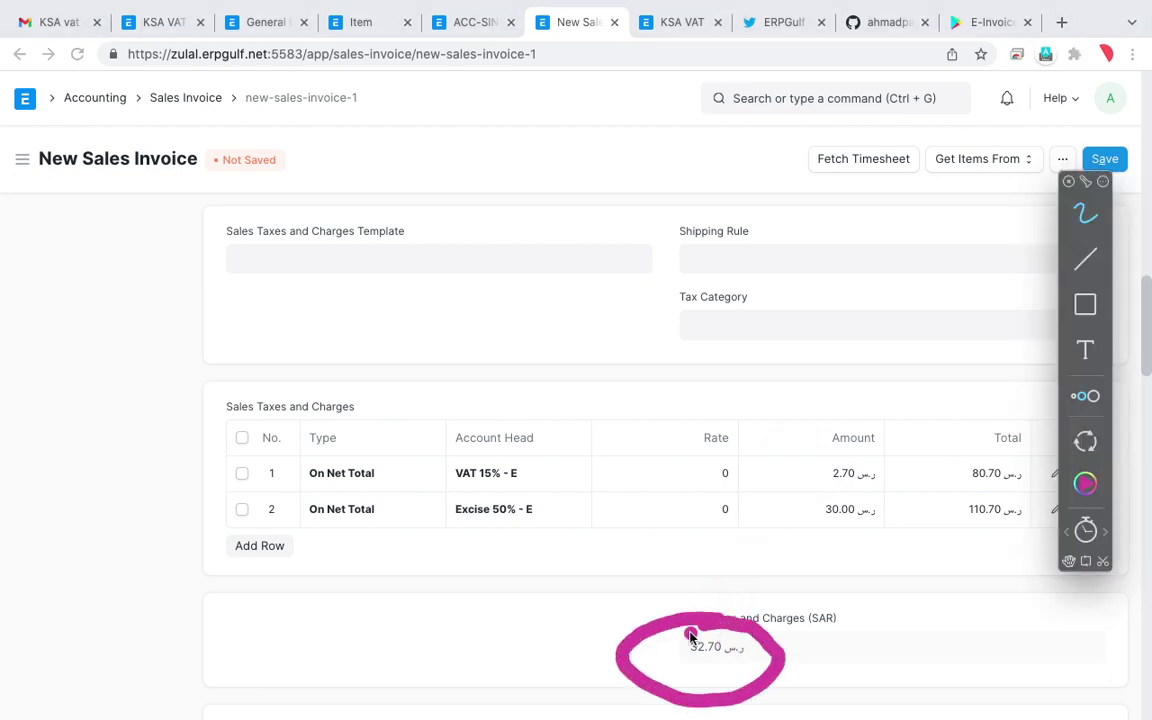
left_click(694, 603)
key("Escape")
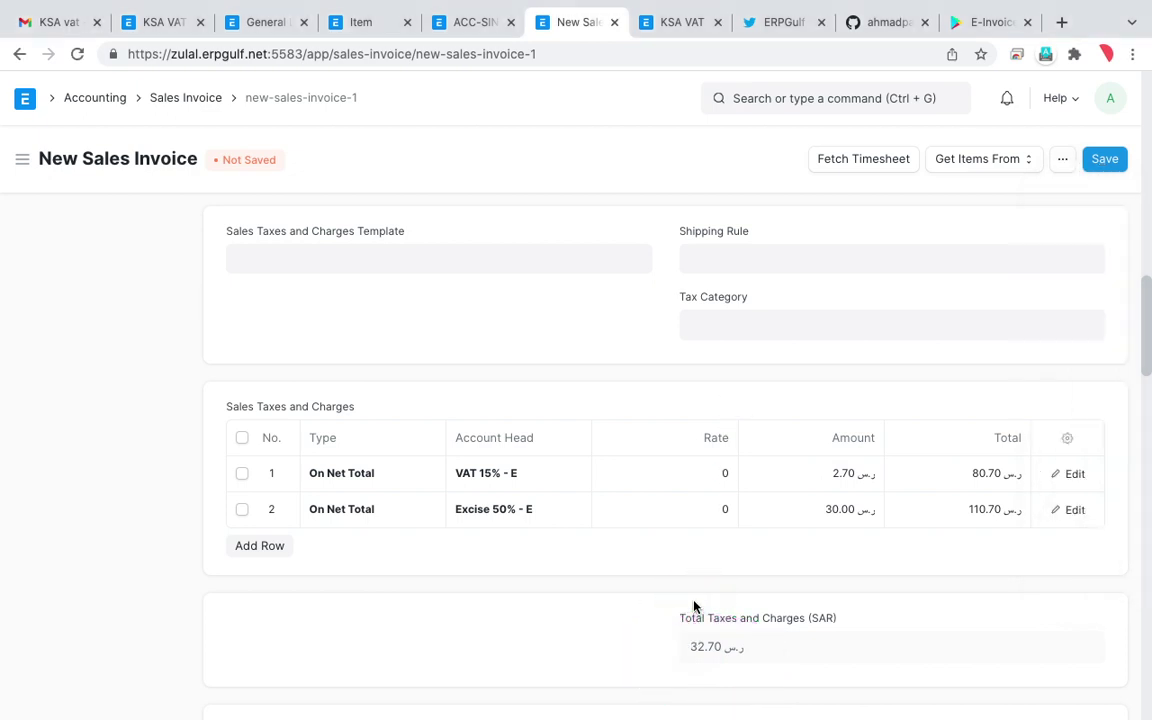
- After the save flags missing fields, apply the 100% Advance payment terms
scroll(694, 606, "down", 3)
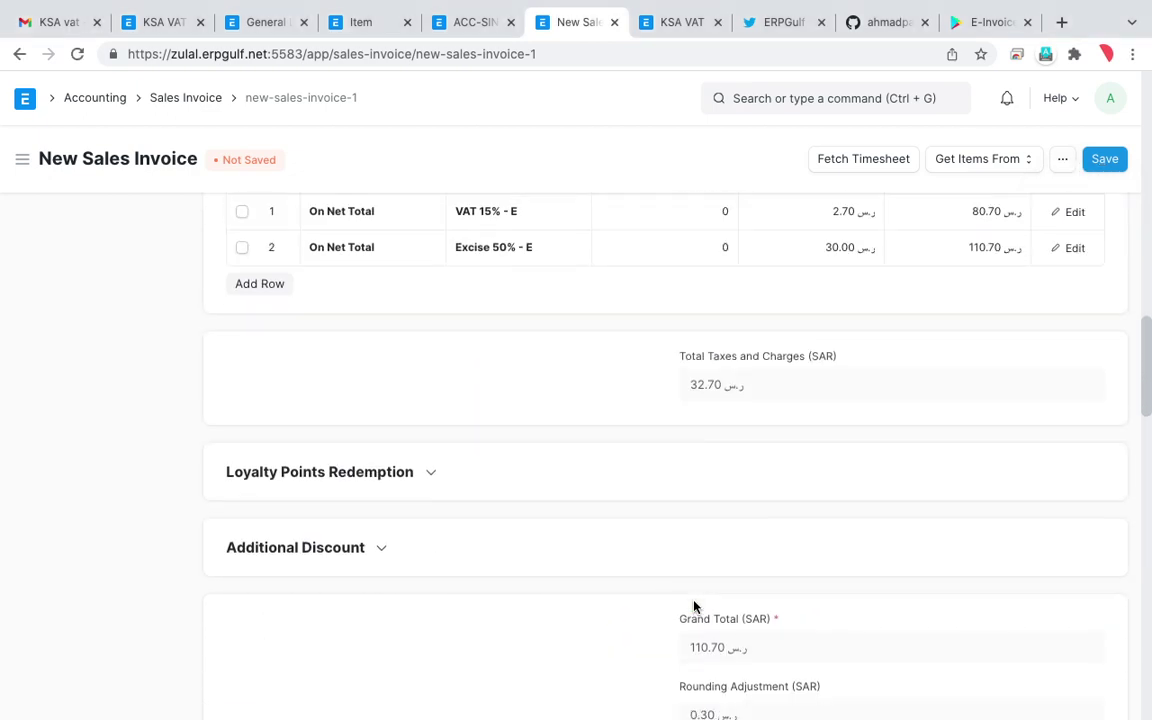
left_click(1103, 163)
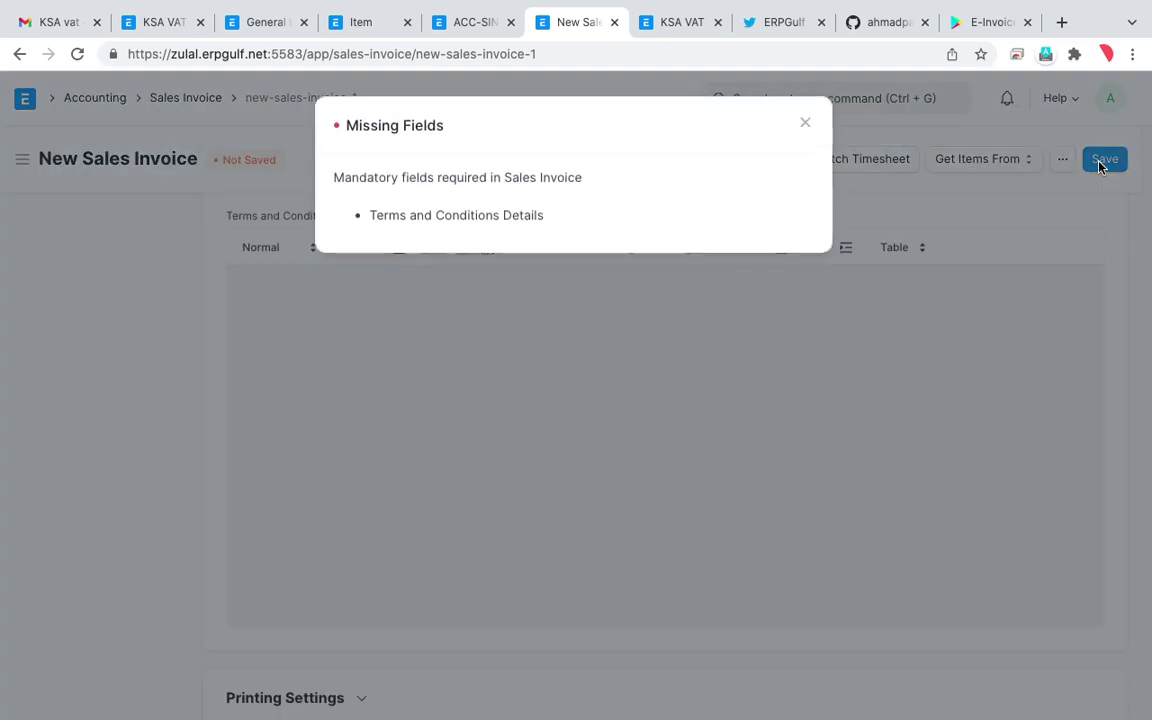
left_click(810, 124)
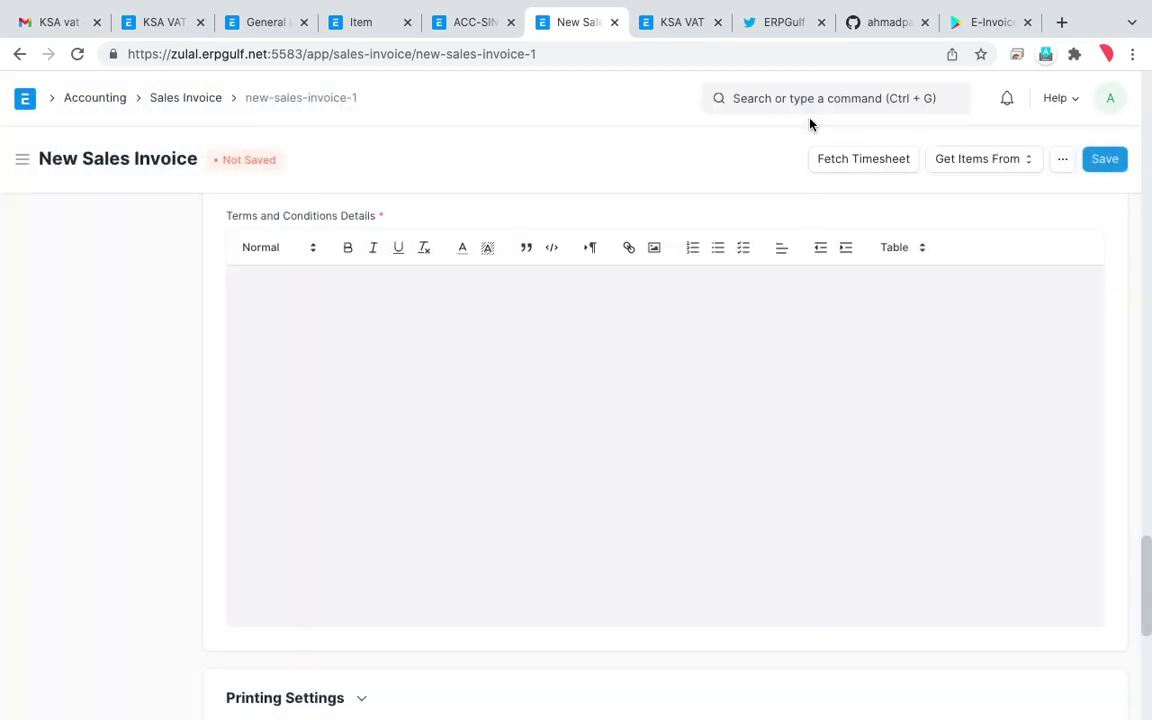
key("ctrl+f")
type("term")
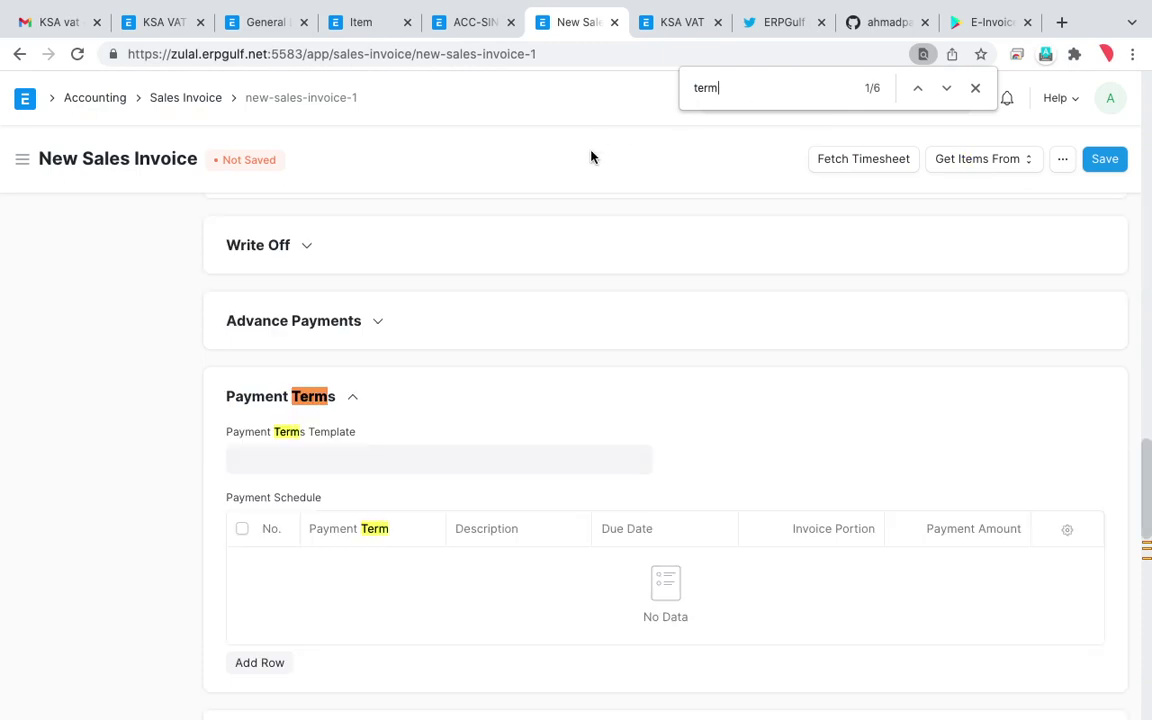
key("Return")
key("Return")
key("Return")
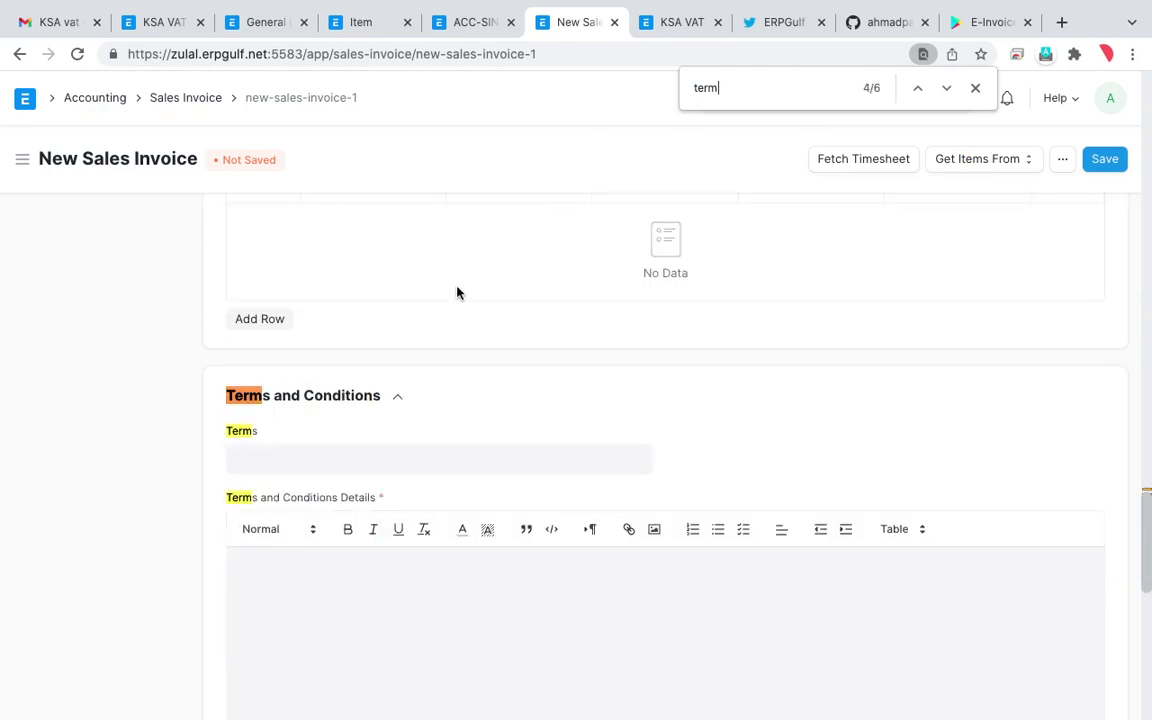
left_click(398, 459)
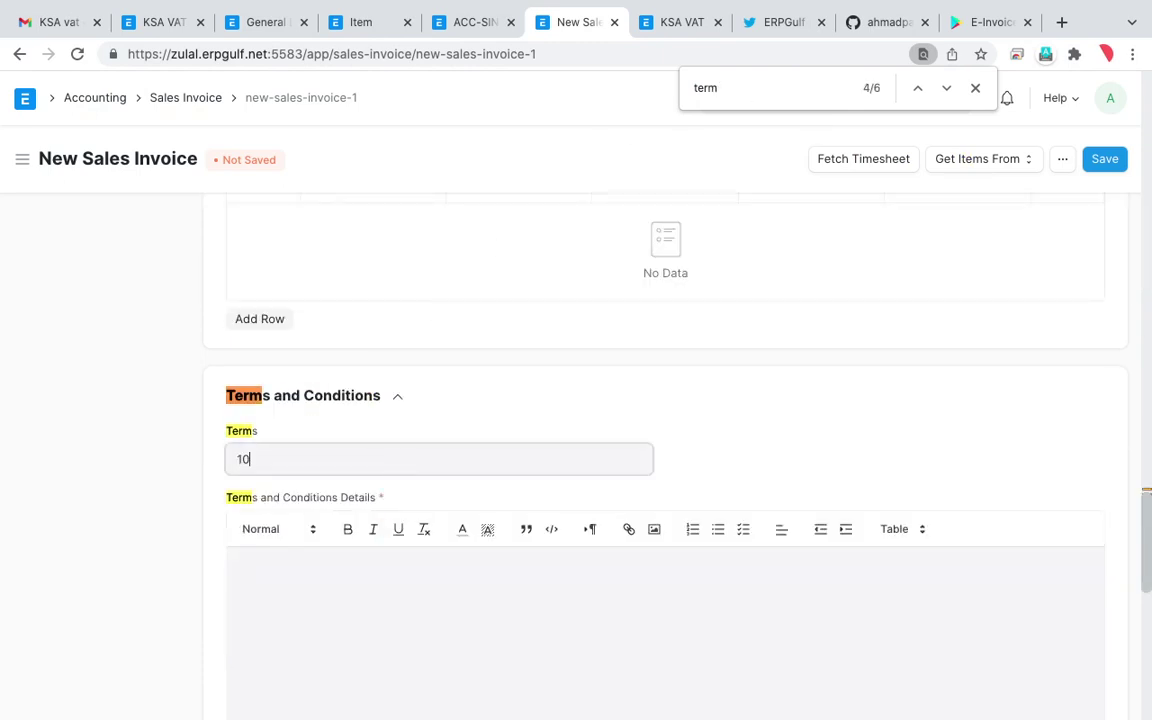
type("10")
left_click(388, 499)
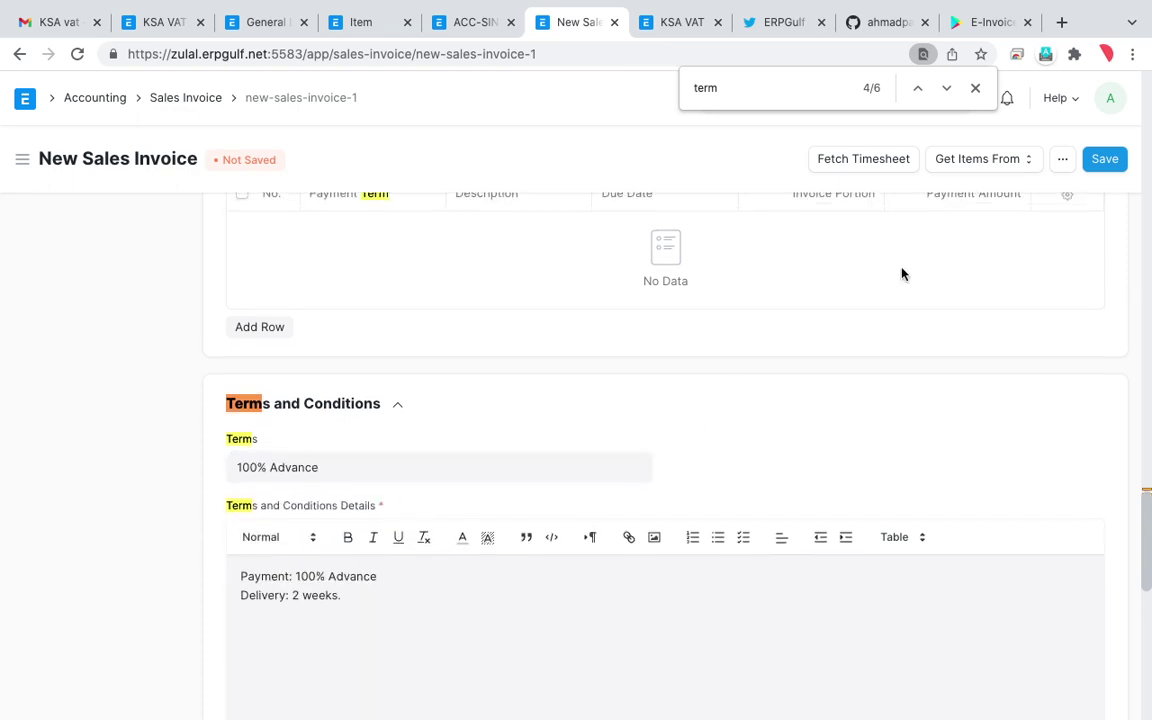
- Save the sales invoice as a Draft
left_click(1104, 160)
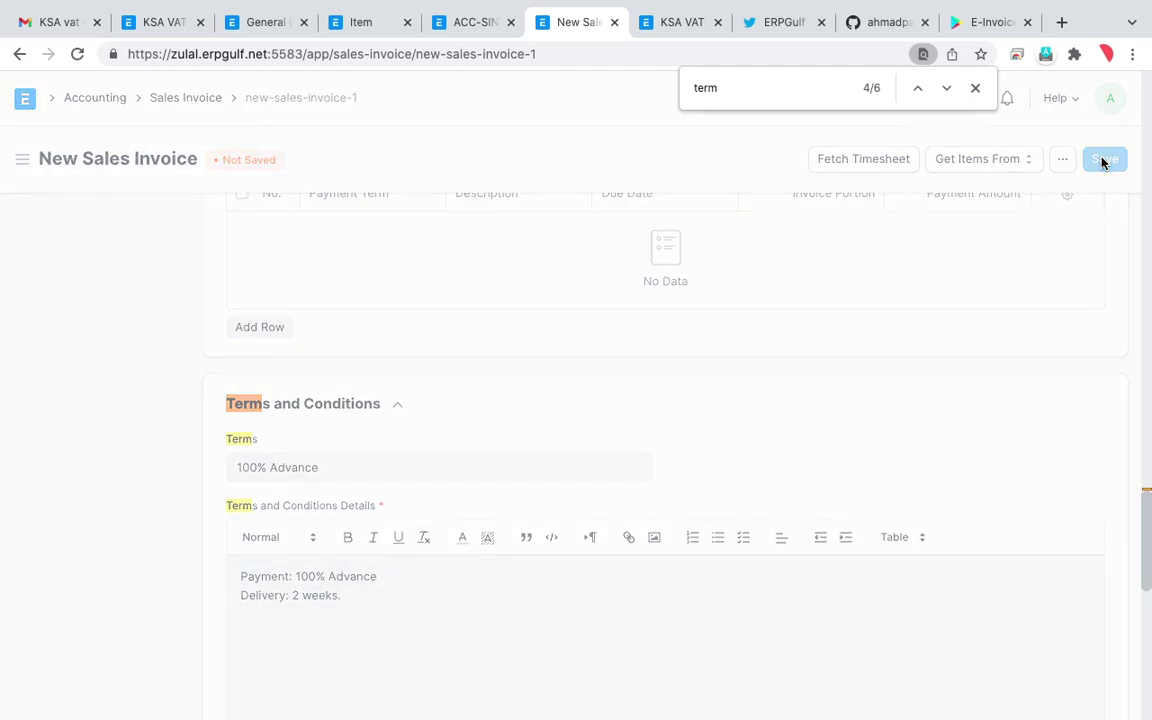
left_click(976, 92)
scroll(810, 386, "up", 20)
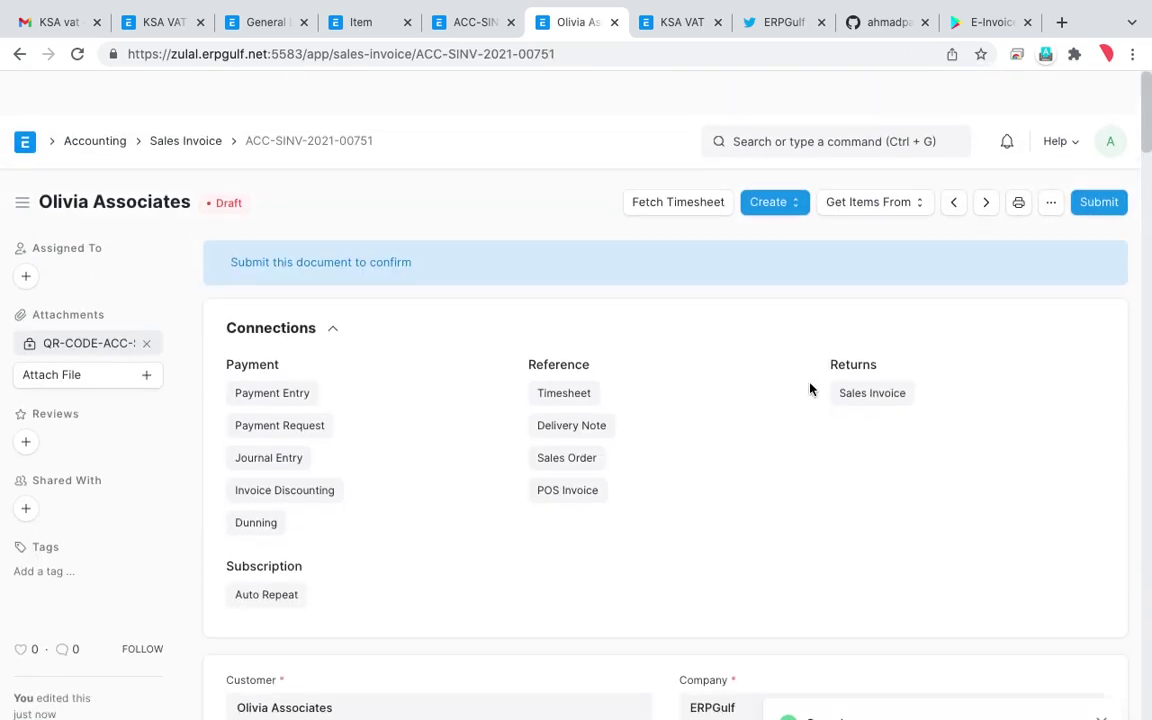
scroll(810, 389, "down", 1)
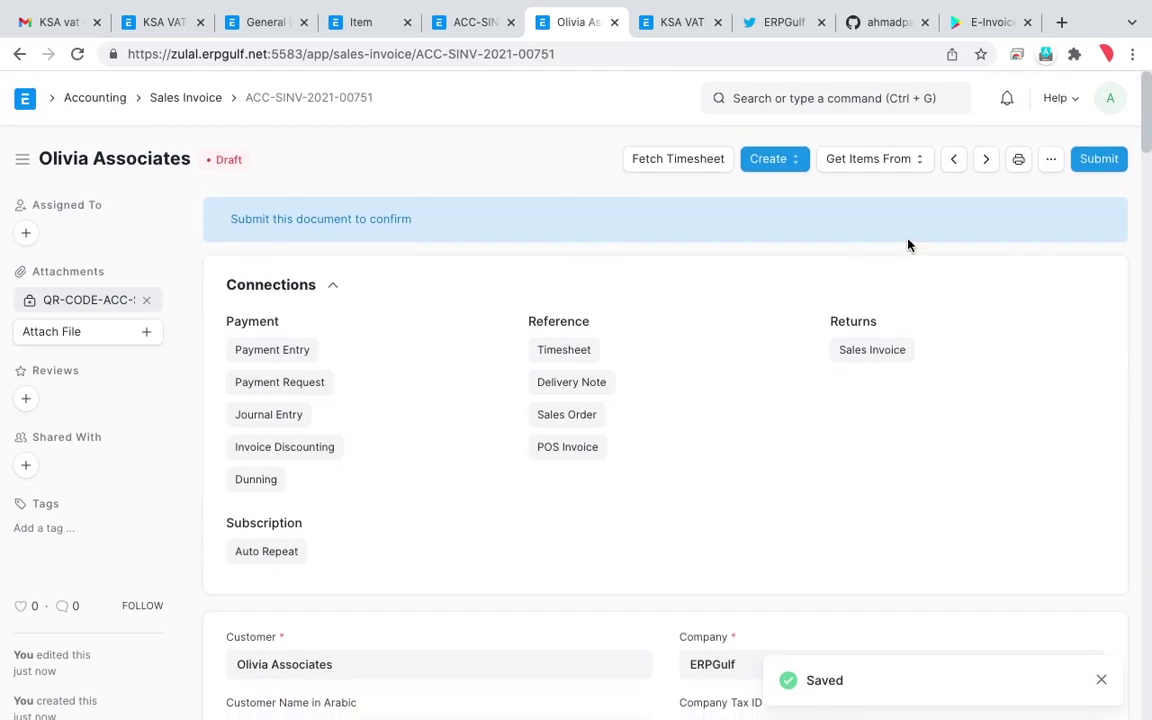
- Show the invoice's print preview in New KSA Format, then in KSA VAT Invoice format
left_click(1020, 164)
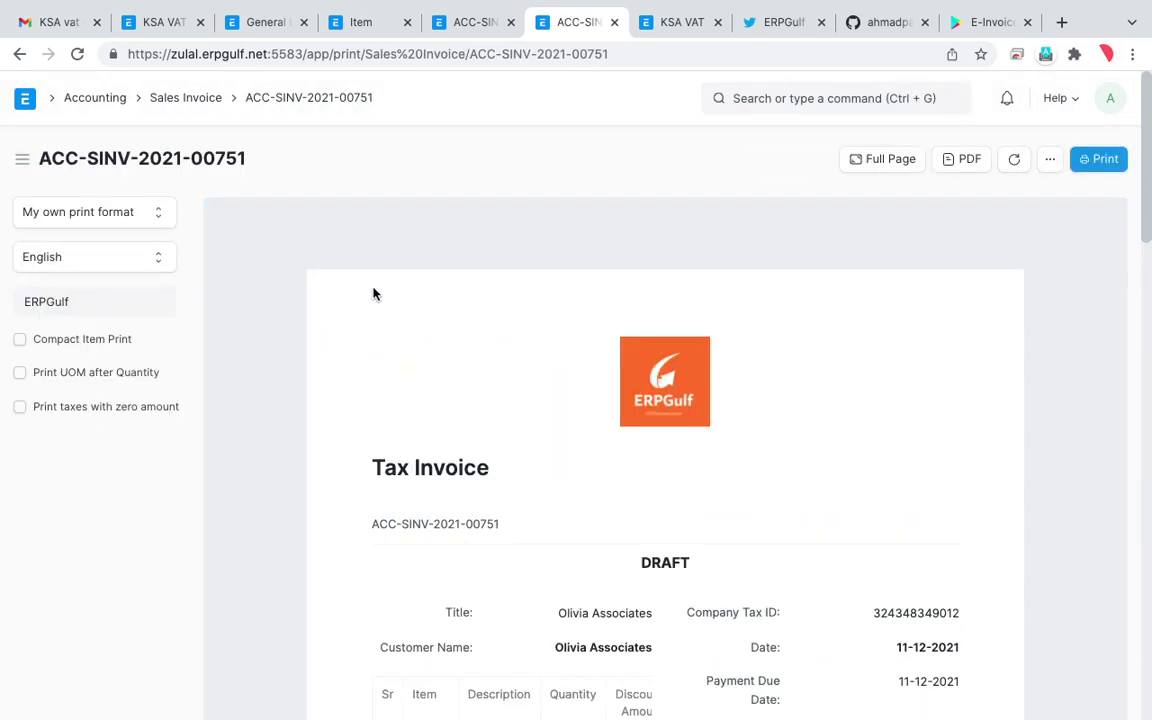
left_click(156, 216)
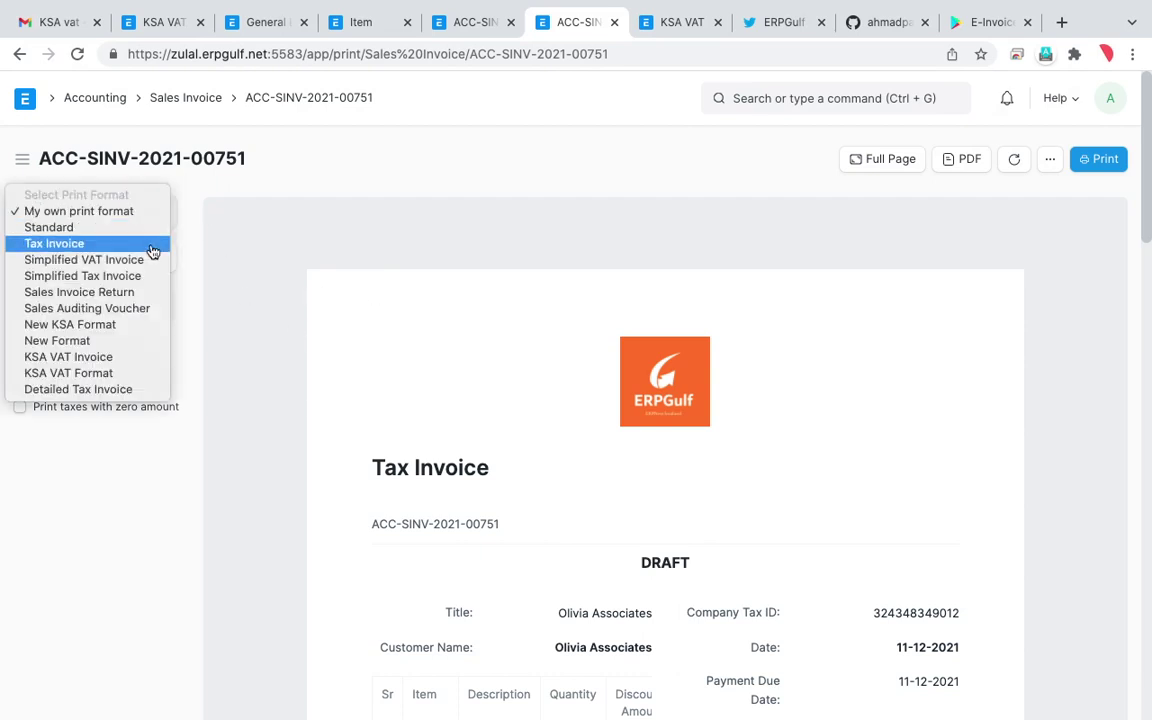
left_click(146, 331)
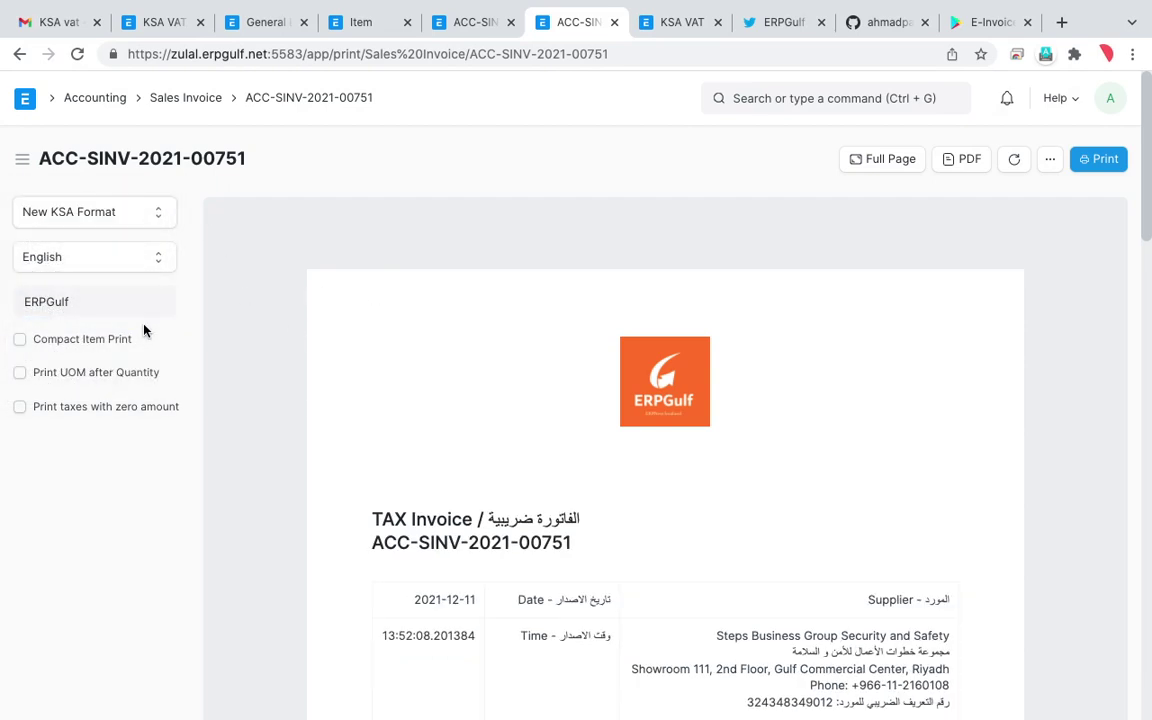
left_click(167, 209)
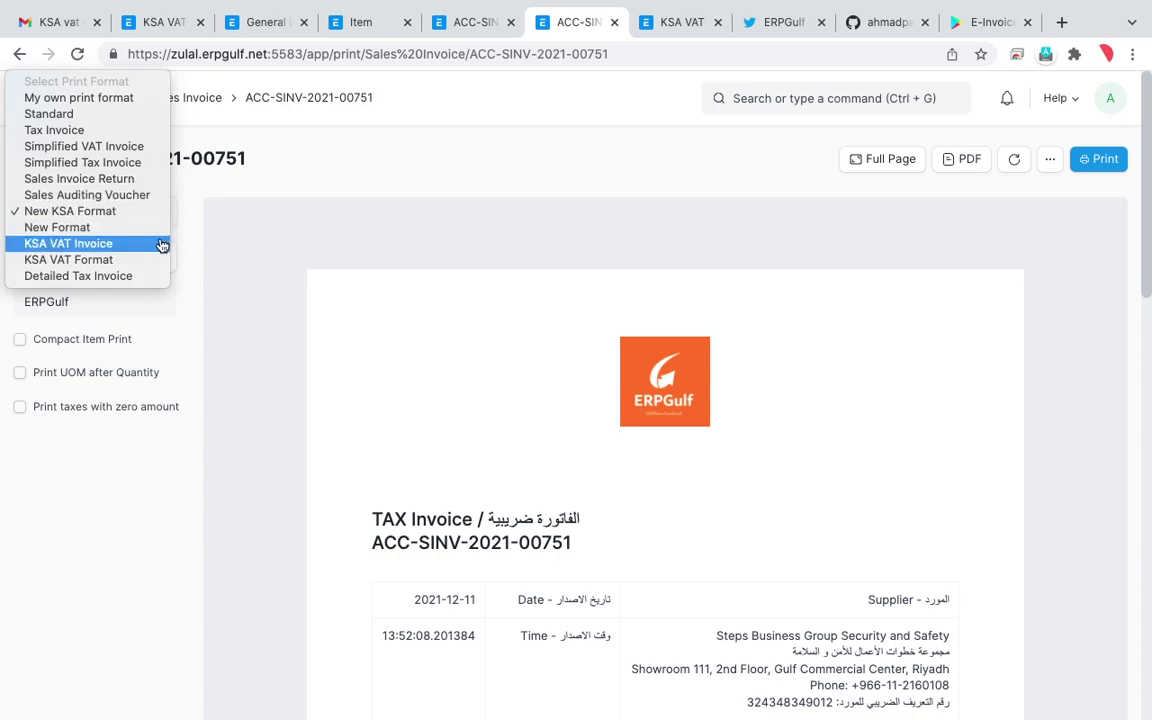
left_click(162, 245)
- Scroll through the KSA VAT Invoice preview and circle its QR code
scroll(465, 463, "down", 3)
scroll(464, 461, "up", 2)
scroll(465, 380, "up", 1)
scroll(464, 379, "down", 7)
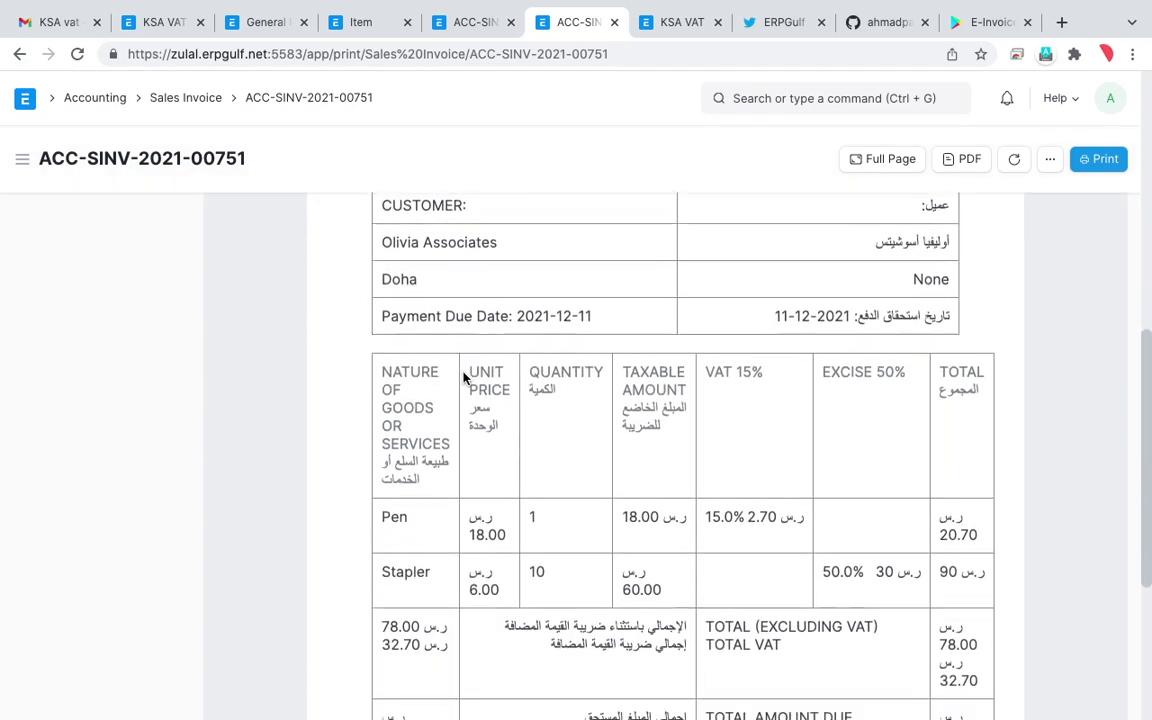
scroll(463, 377, "down", 2)
scroll(463, 377, "up", 9)
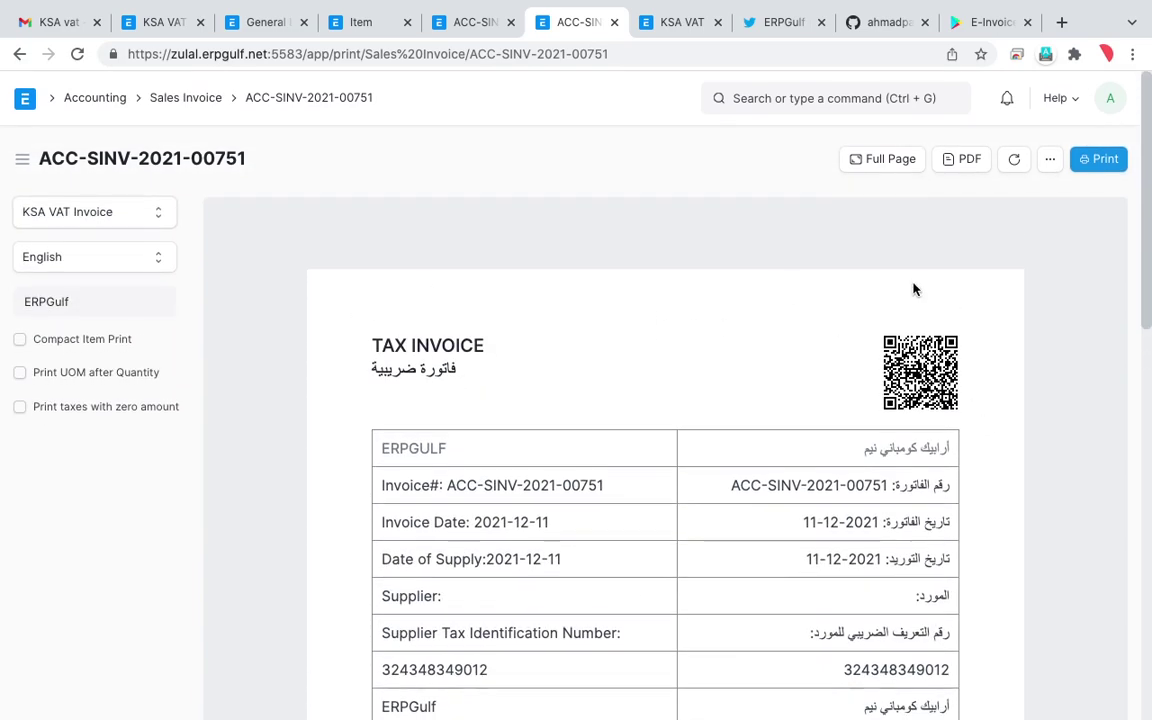
scroll(841, 555, "down", 7)
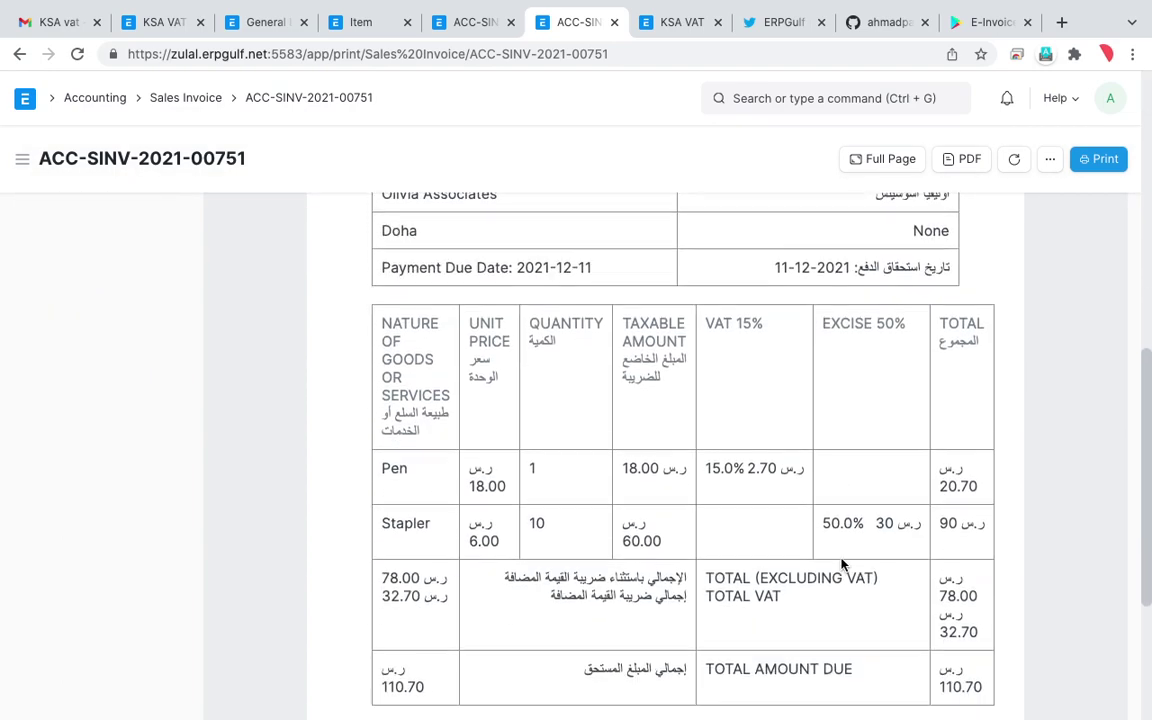
scroll(841, 565, "up", 8)
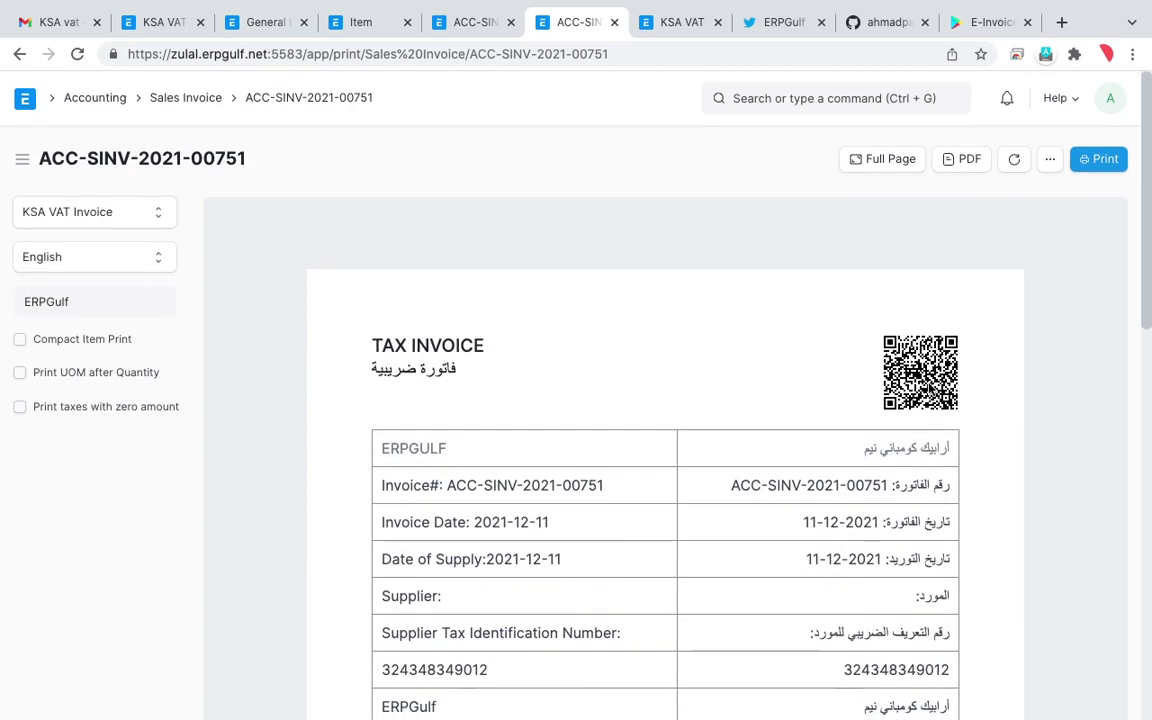
key("ctrl+shift+a")
mouse_move(935, 303)
left_mouse_down()
mouse_move(778, 382)
mouse_move(1030, 386)
mouse_move(935, 297)
left_mouse_up()
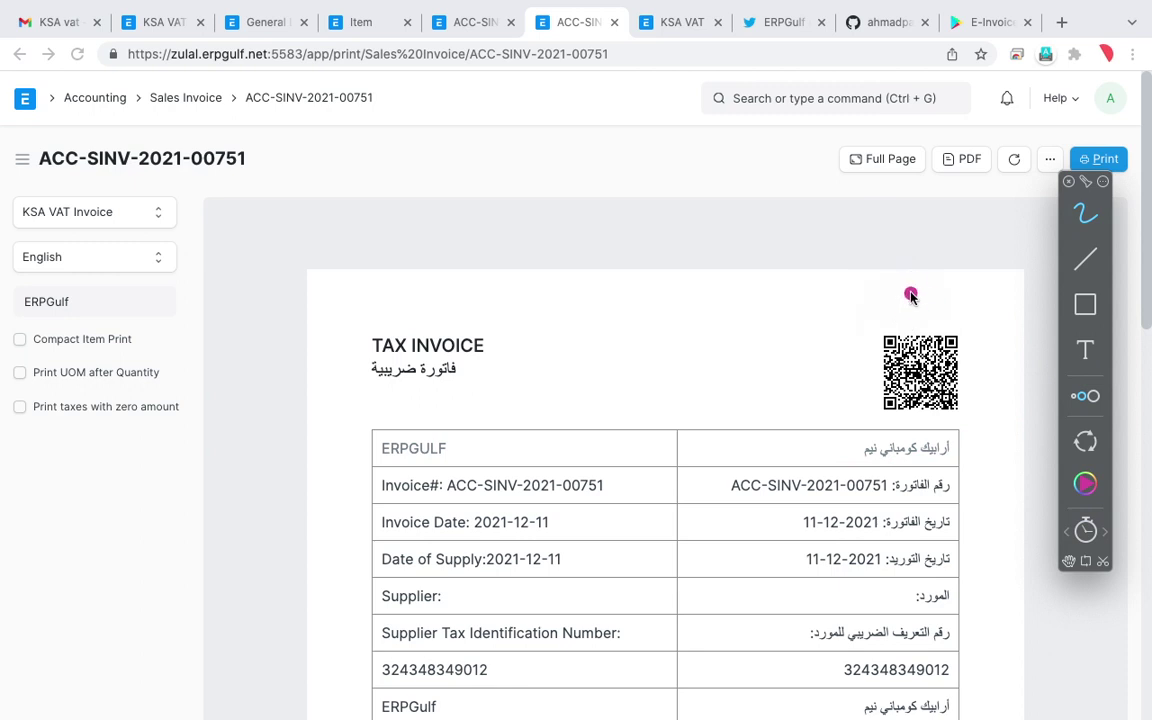
key("Escape")
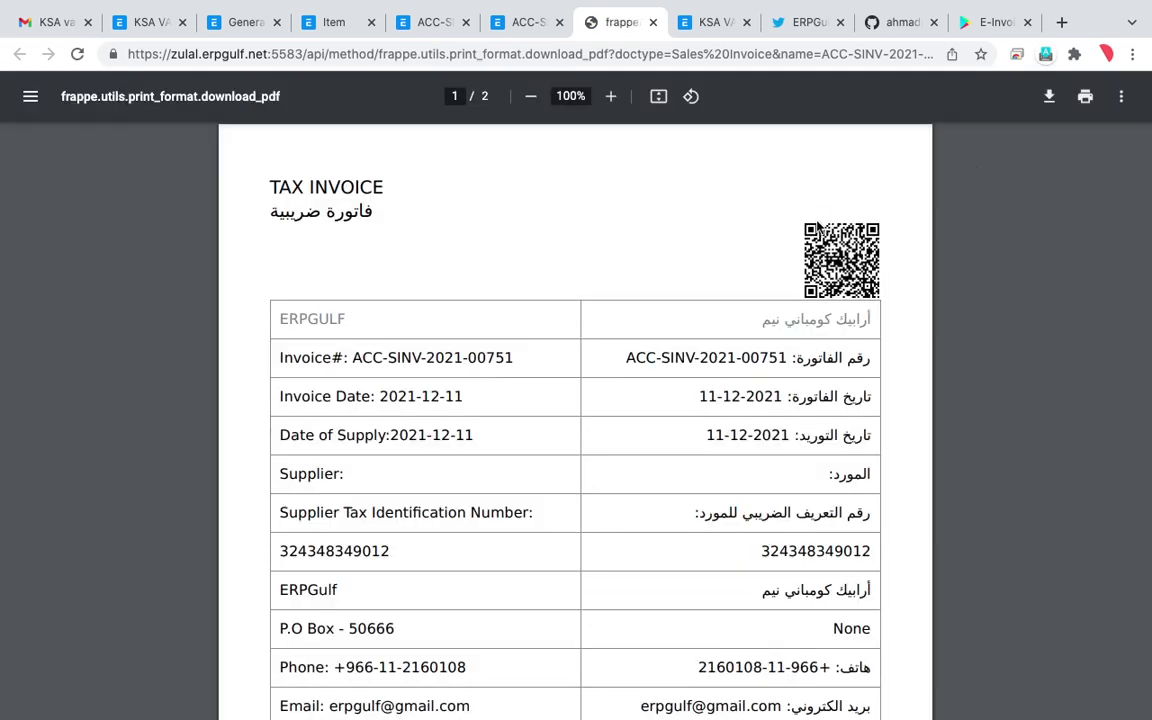
- Circle the QR code on the PDF's TAX INVOICE page
key("ctrl+shift+a")
mouse_move(789, 197)
left_mouse_down()
mouse_move(830, 262)
mouse_move(830, 172)
mouse_move(738, 242)
mouse_move(900, 348)
mouse_move(872, 216)
left_mouse_up()
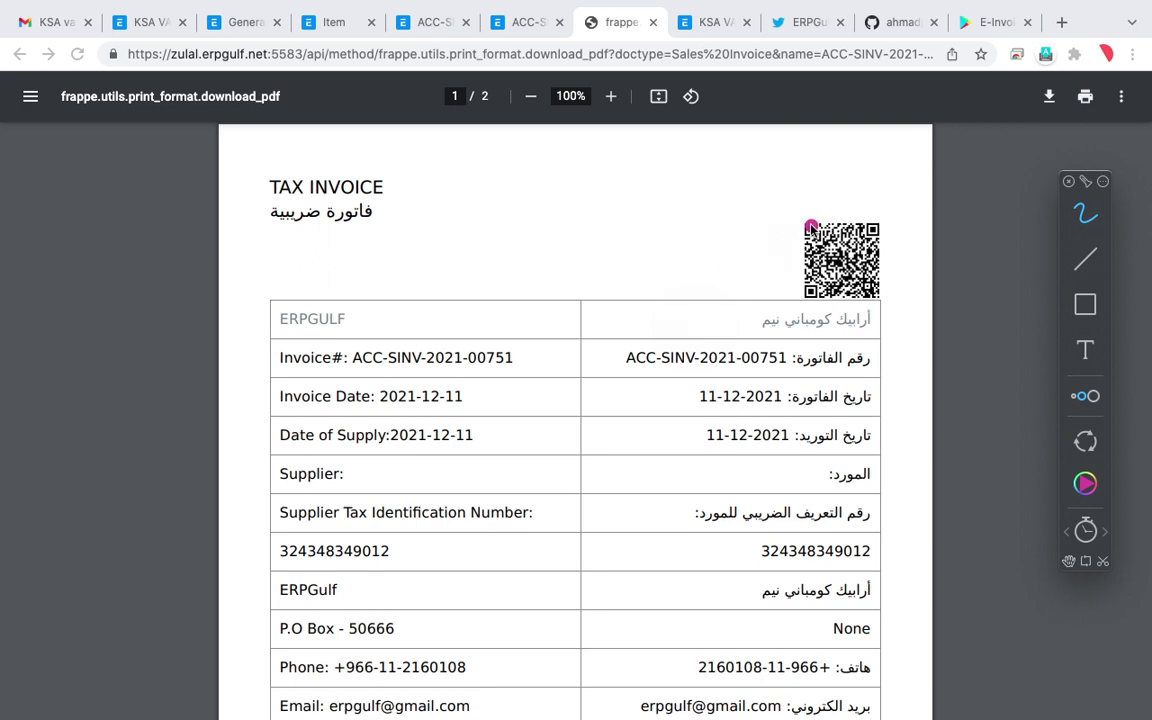
key("Escape")
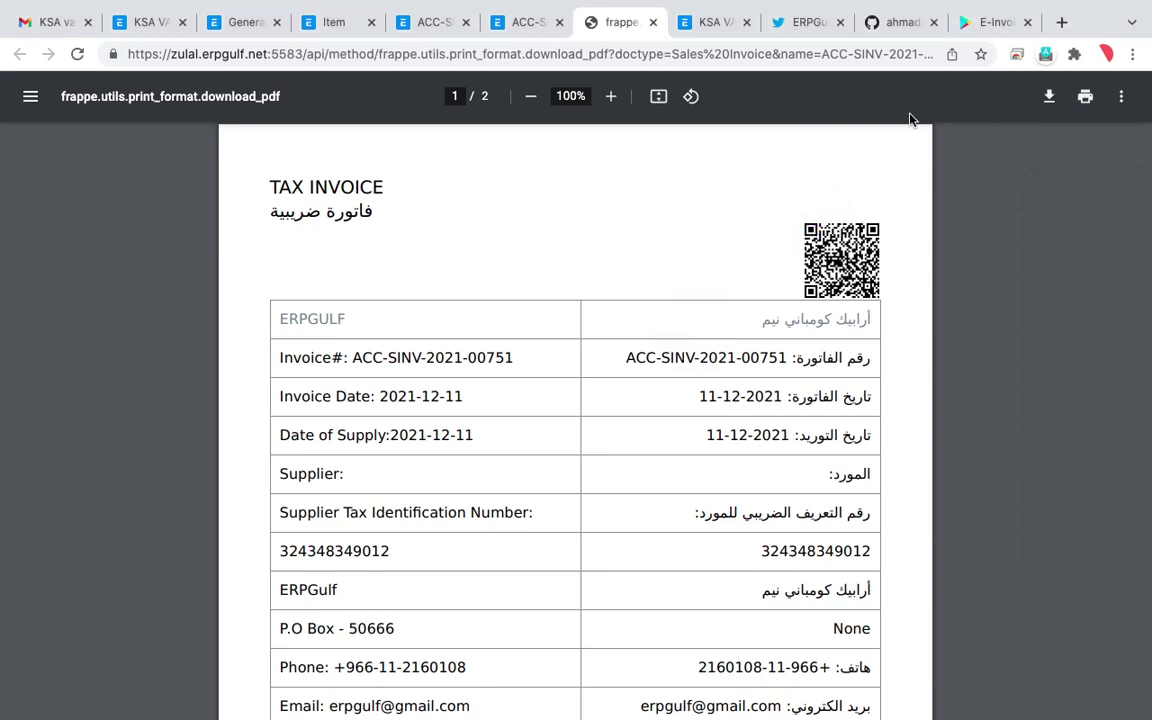
- Show the E-Invoice QR Reader KSA store page and mark its title and developer name
left_click(991, 29)
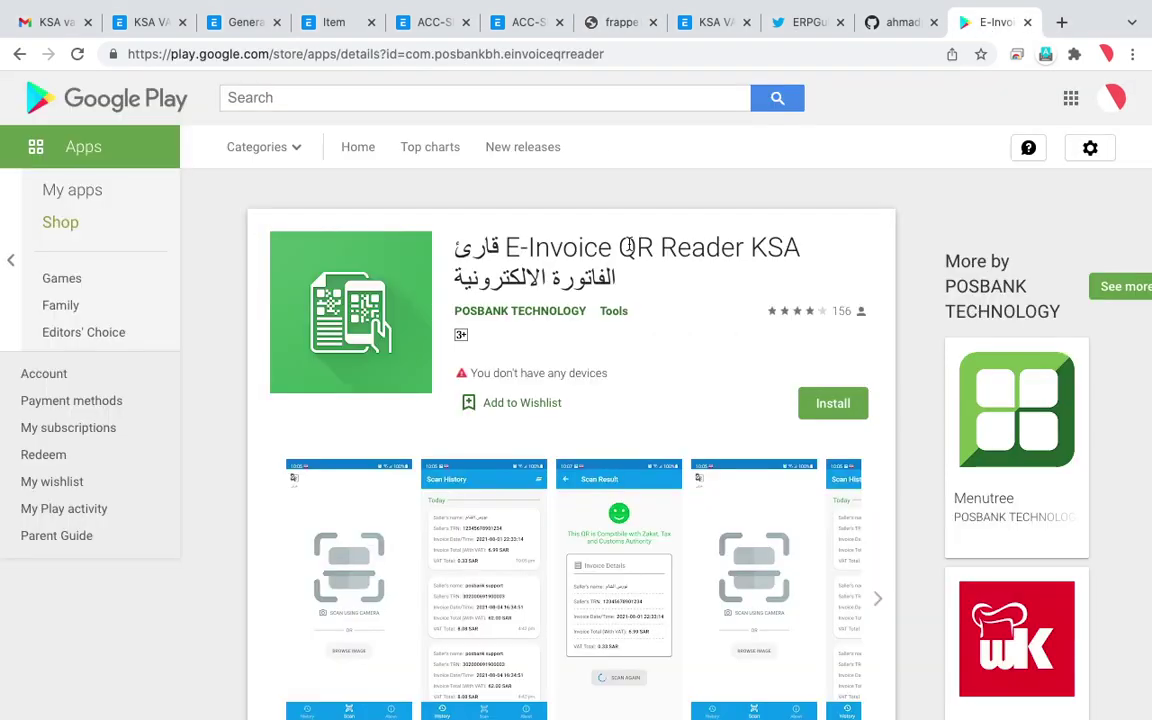
key("super+shift+a")
mouse_move(588, 188)
left_mouse_down()
mouse_move(514, 192)
mouse_move(438, 350)
mouse_move(760, 302)
mouse_move(830, 245)
mouse_move(567, 193)
left_mouse_up()
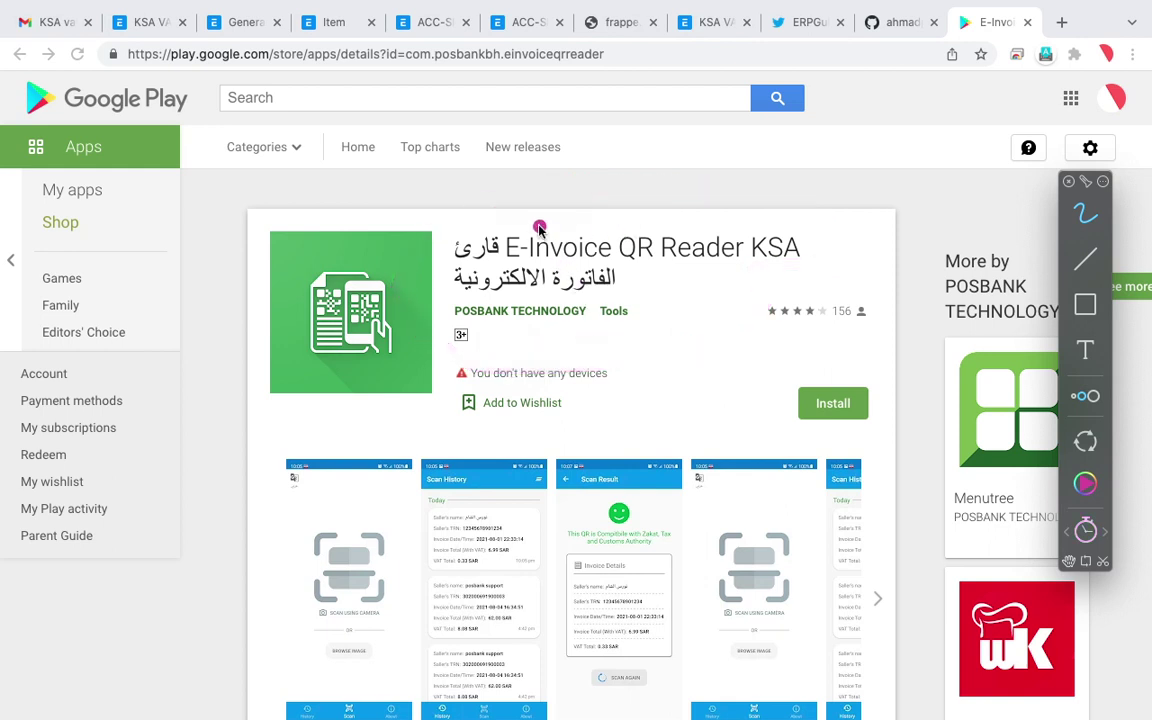
mouse_move(539, 228)
left_mouse_down()
mouse_move(345, 258)
mouse_move(700, 302)
mouse_move(762, 217)
mouse_move(485, 208)
mouse_move(512, 224)
left_mouse_up()
key("Escape")
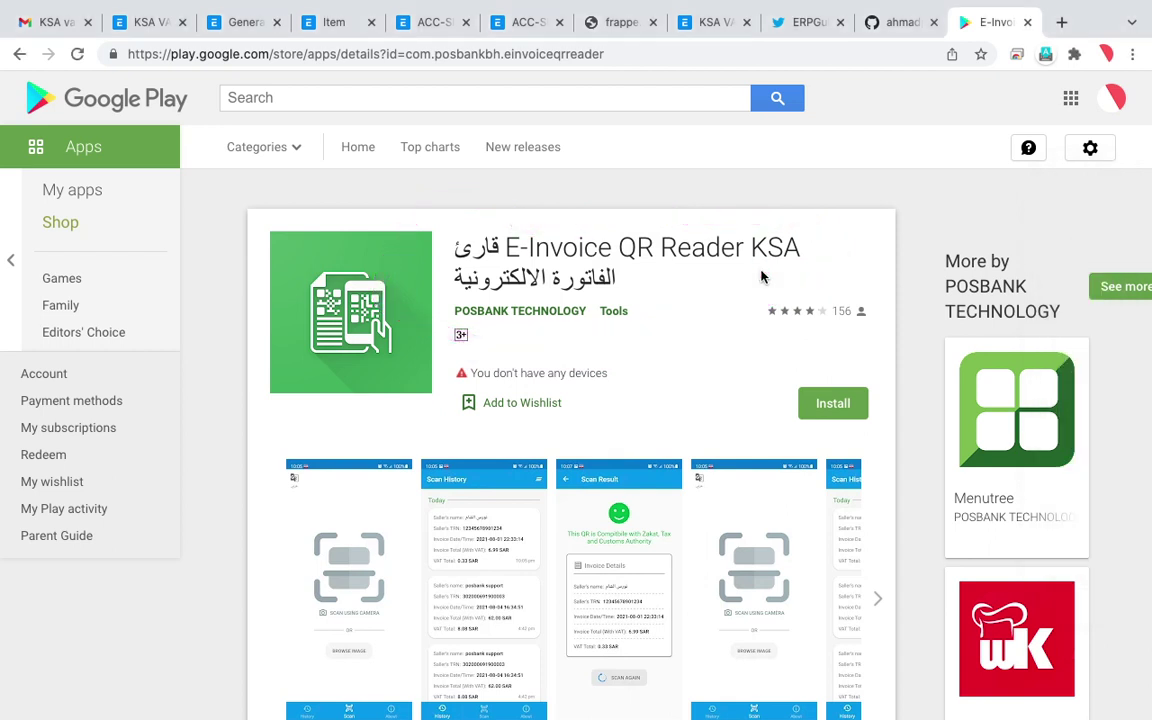
- In the KSA vat email, step through the screenshots and circle the E-invoice QR app icon
left_click(50, 26)
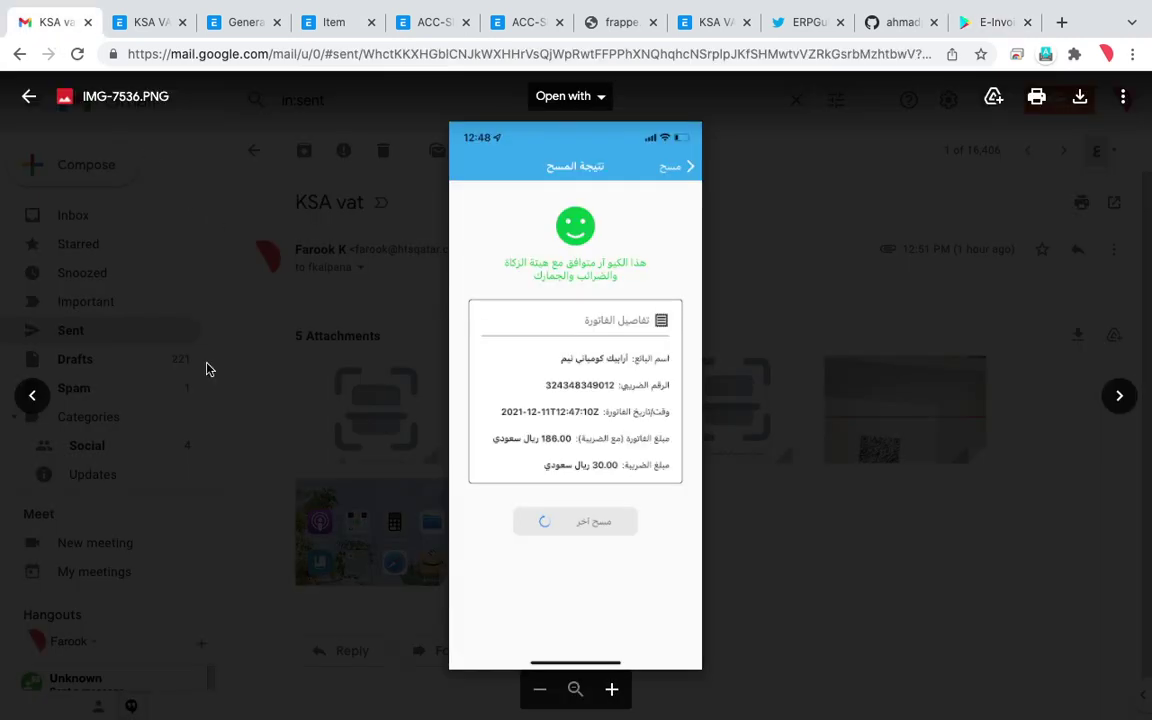
left_click(32, 397)
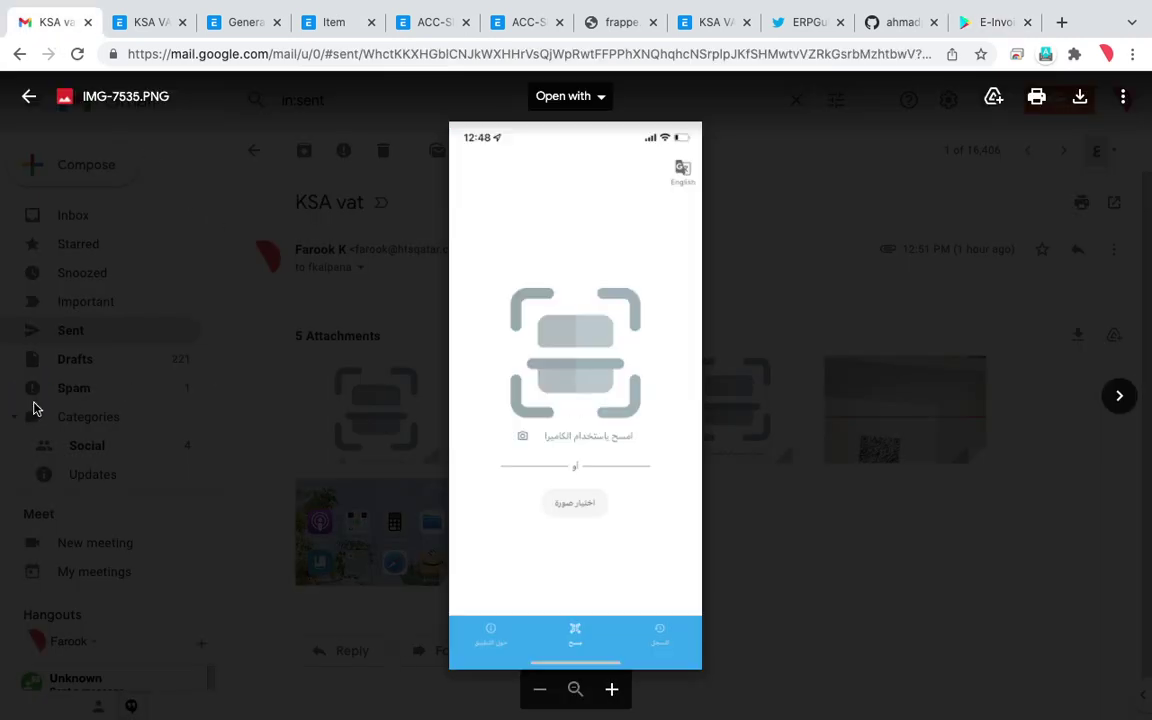
left_click(1120, 397)
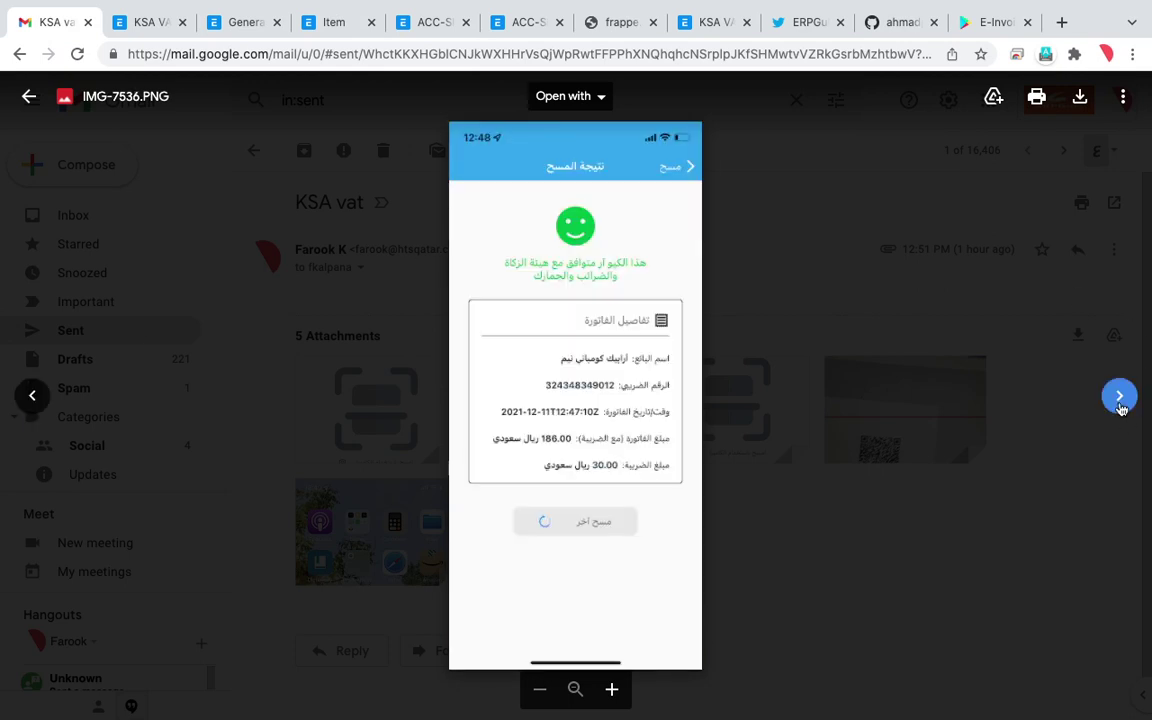
left_click(1120, 397)
left_click(1120, 397)
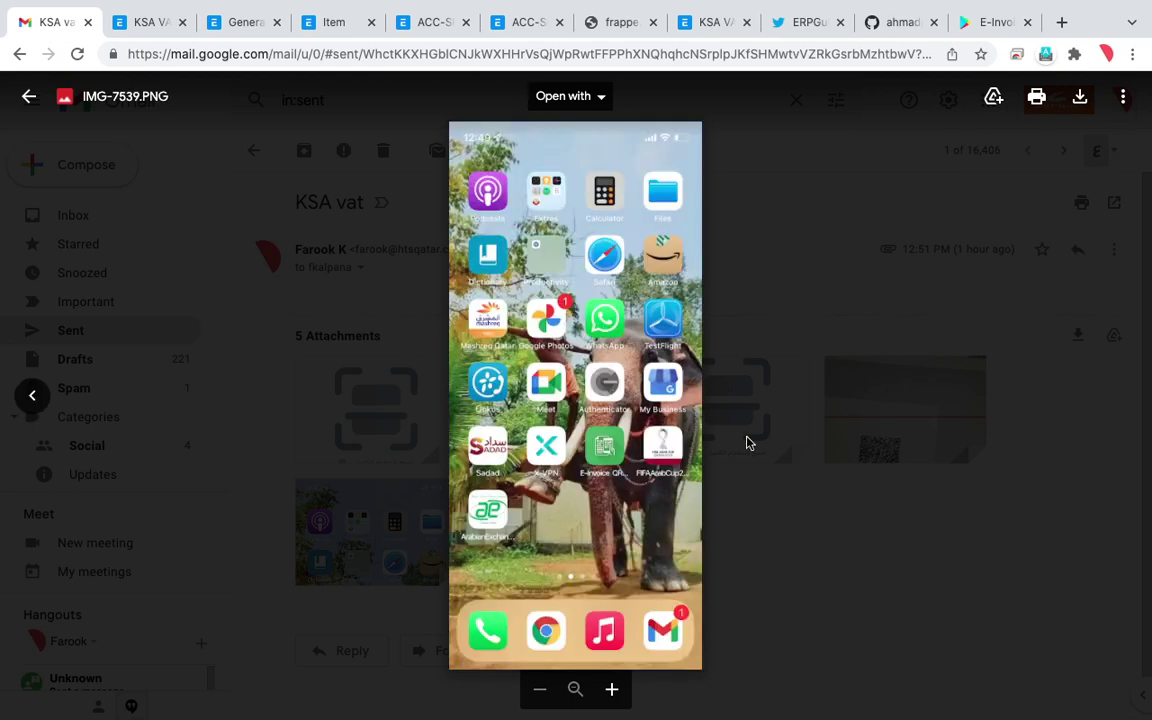
key("super+shift+a")
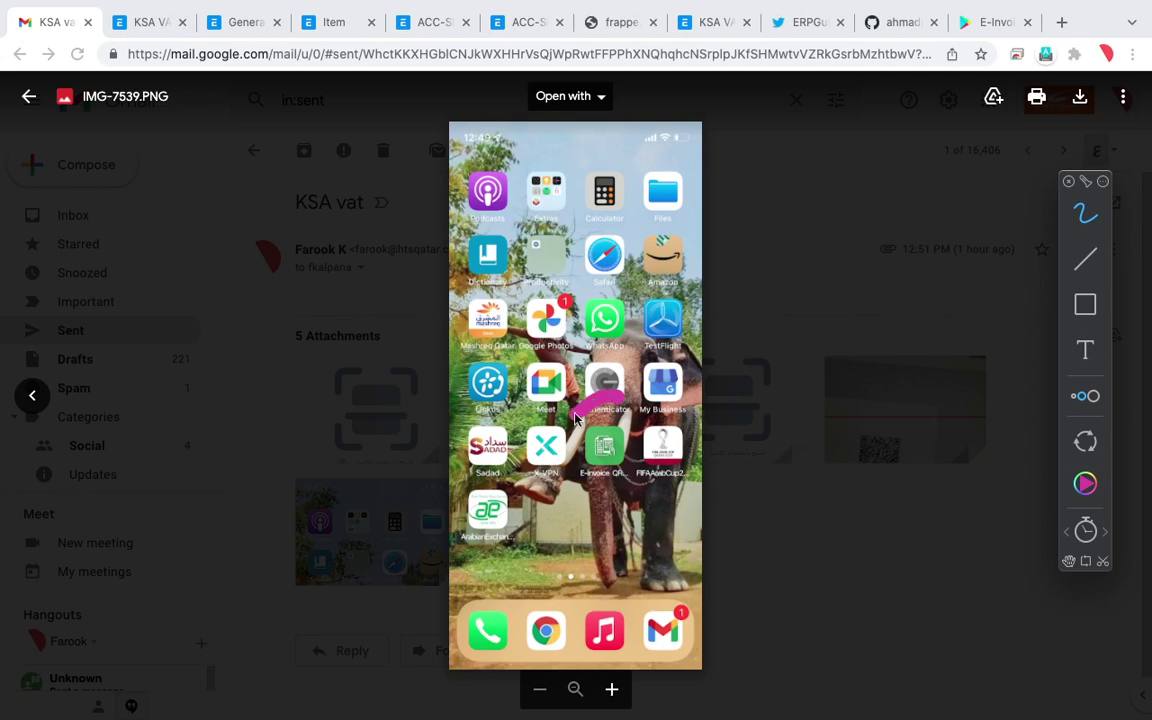
mouse_move(622, 396)
left_mouse_down()
mouse_move(553, 460)
mouse_move(652, 468)
mouse_move(565, 362)
mouse_move(552, 365)
mouse_move(560, 372)
left_mouse_up()
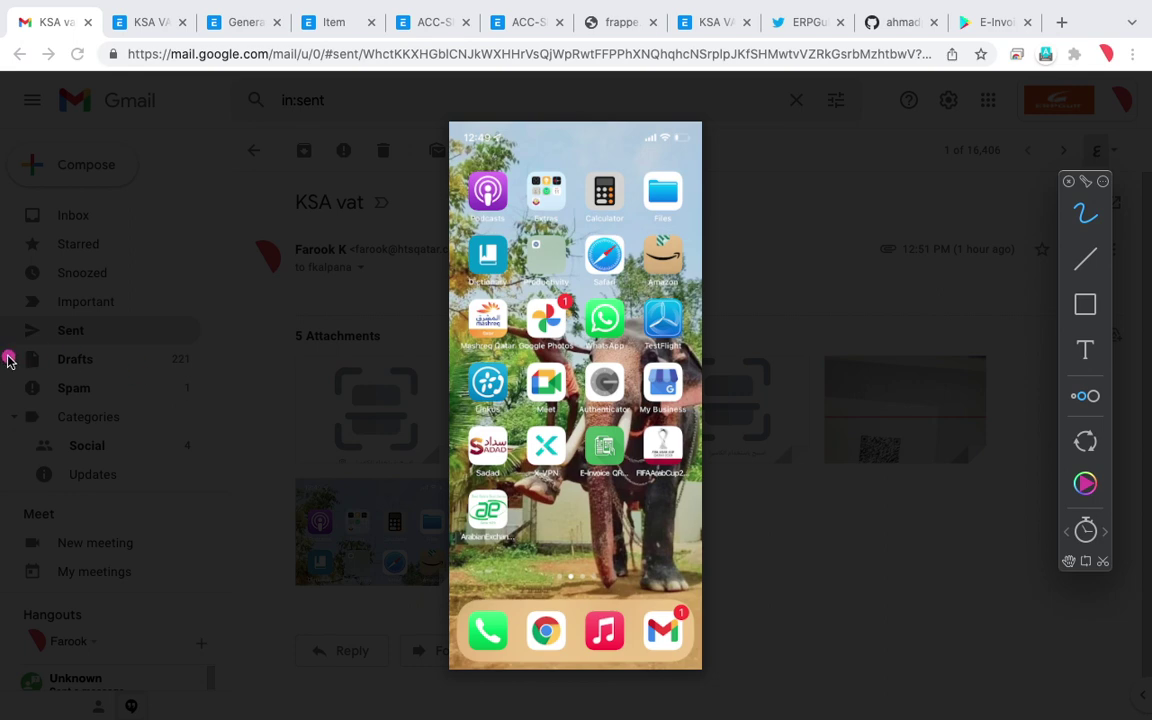
left_click(8, 360)
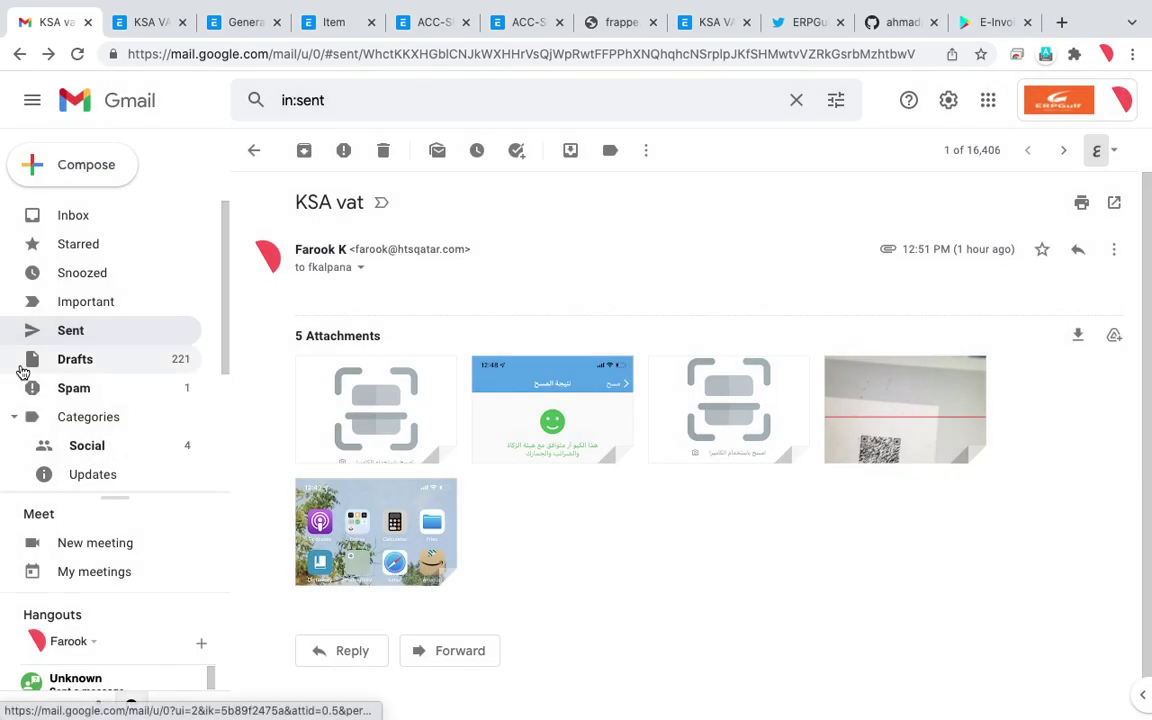
- Preview attachments IMG-7535.PNG, IMG-7537.PNG and IMG-7538.PNG one after another
left_click(425, 393)
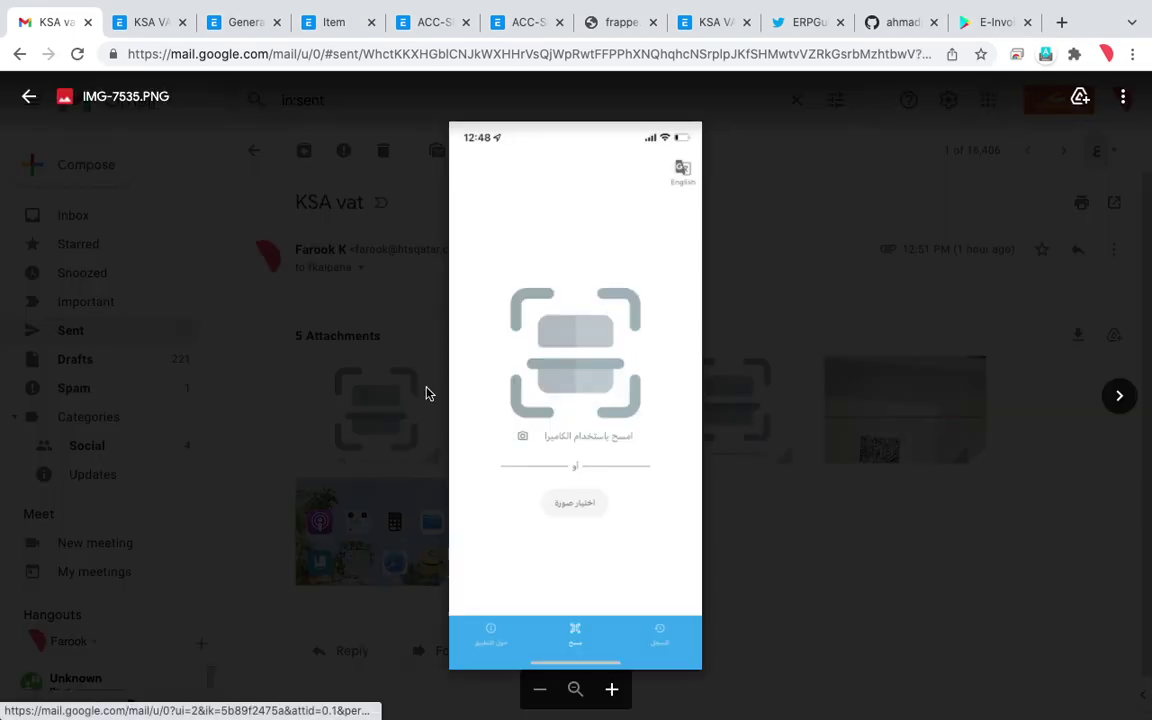
left_click(427, 392)
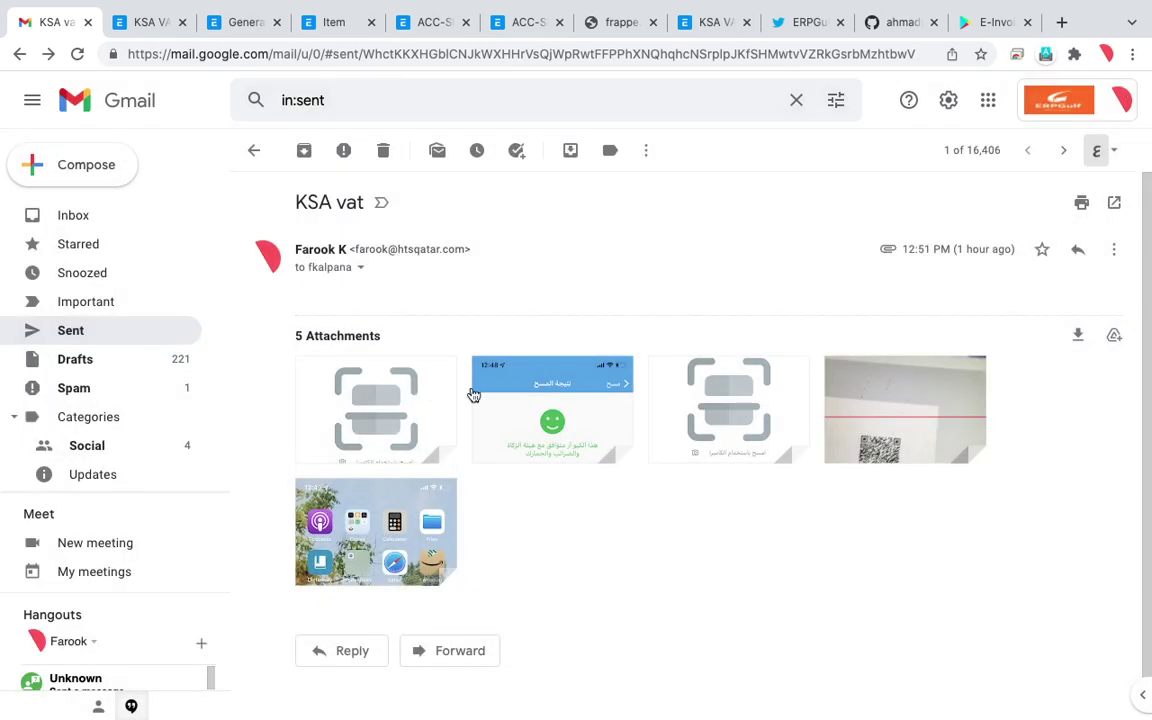
left_click(728, 385)
left_click(728, 385)
left_click(912, 410)
left_click(912, 414)
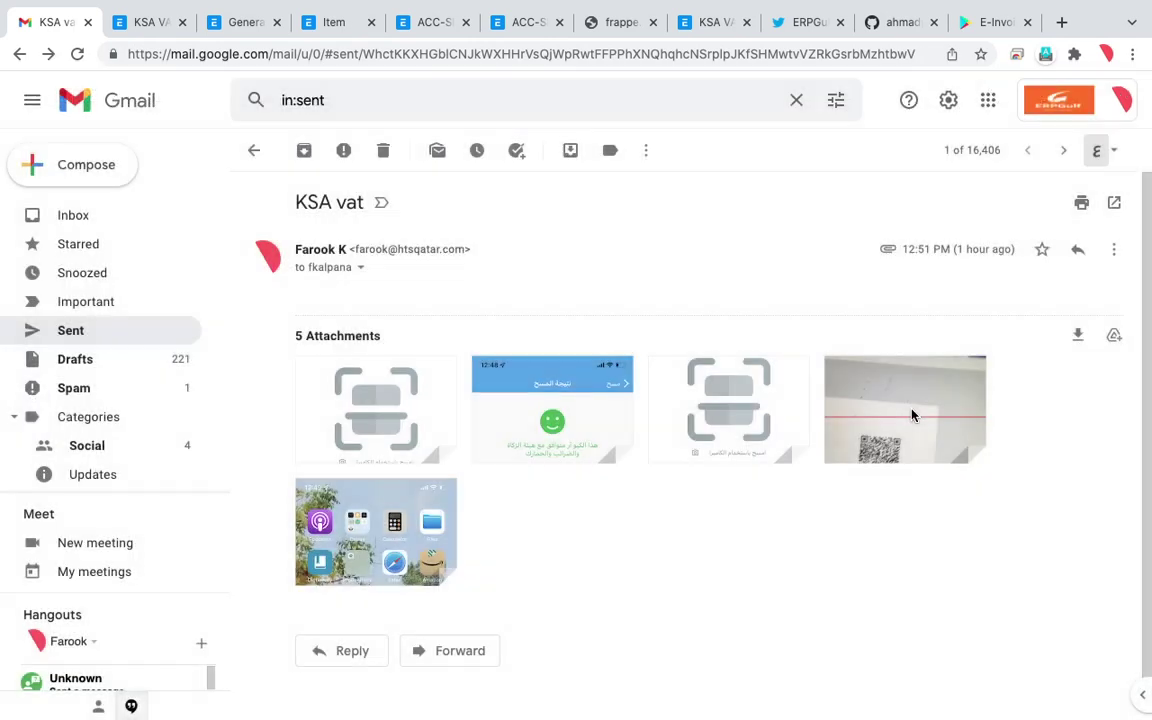
- Open scan result IMG-7536.PNG and mark its compliant result details and header
left_click(555, 412)
key("ctrl+alt+a")
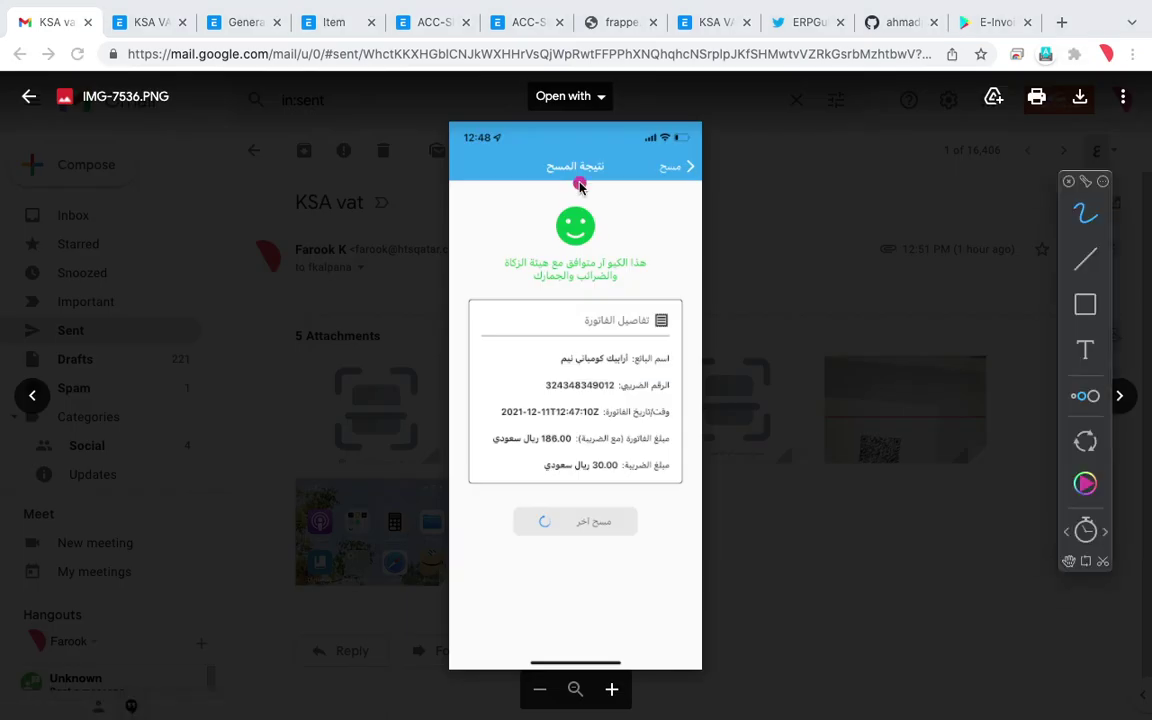
mouse_move(552, 168)
left_mouse_down()
mouse_move(460, 302)
mouse_move(500, 527)
mouse_move(632, 551)
mouse_move(684, 391)
mouse_move(674, 311)
mouse_move(553, 175)
mouse_move(537, 178)
left_mouse_up()
mouse_move(580, 121)
left_mouse_down()
mouse_move(428, 134)
mouse_move(435, 665)
mouse_move(591, 645)
mouse_move(689, 368)
mouse_move(674, 140)
mouse_move(540, 134)
left_mouse_up()
left_click(32, 395)
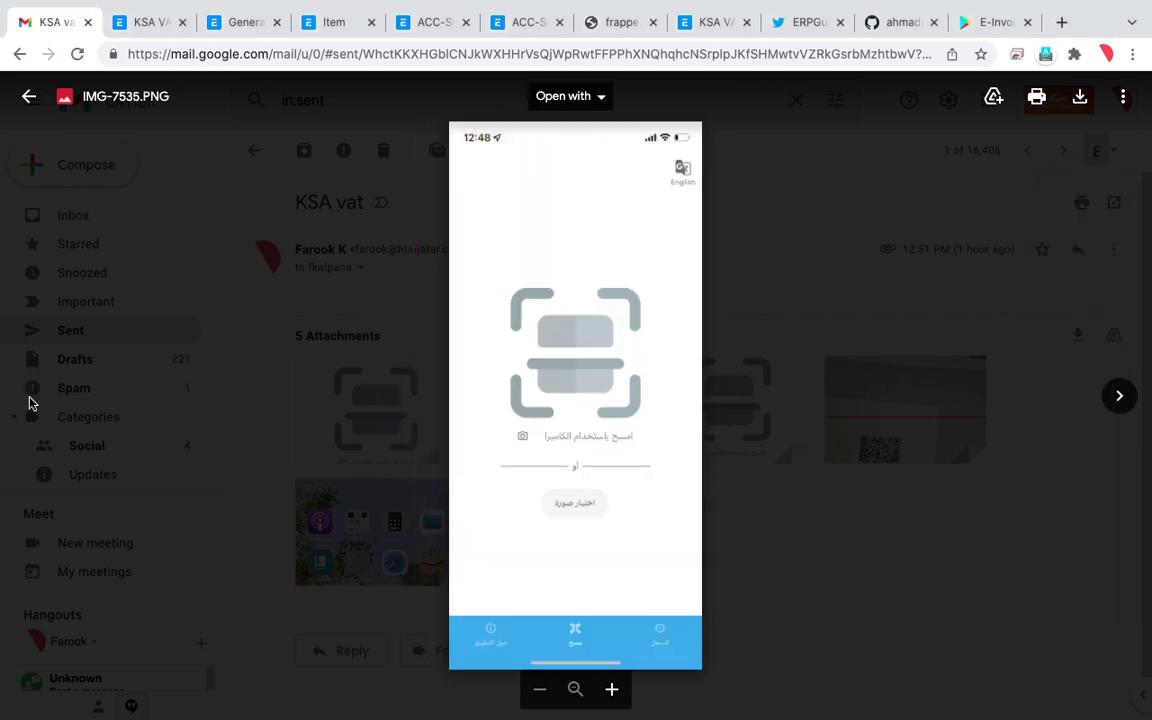
- Open the KSA VAT report from the Accounting workspace
left_click(150, 22)
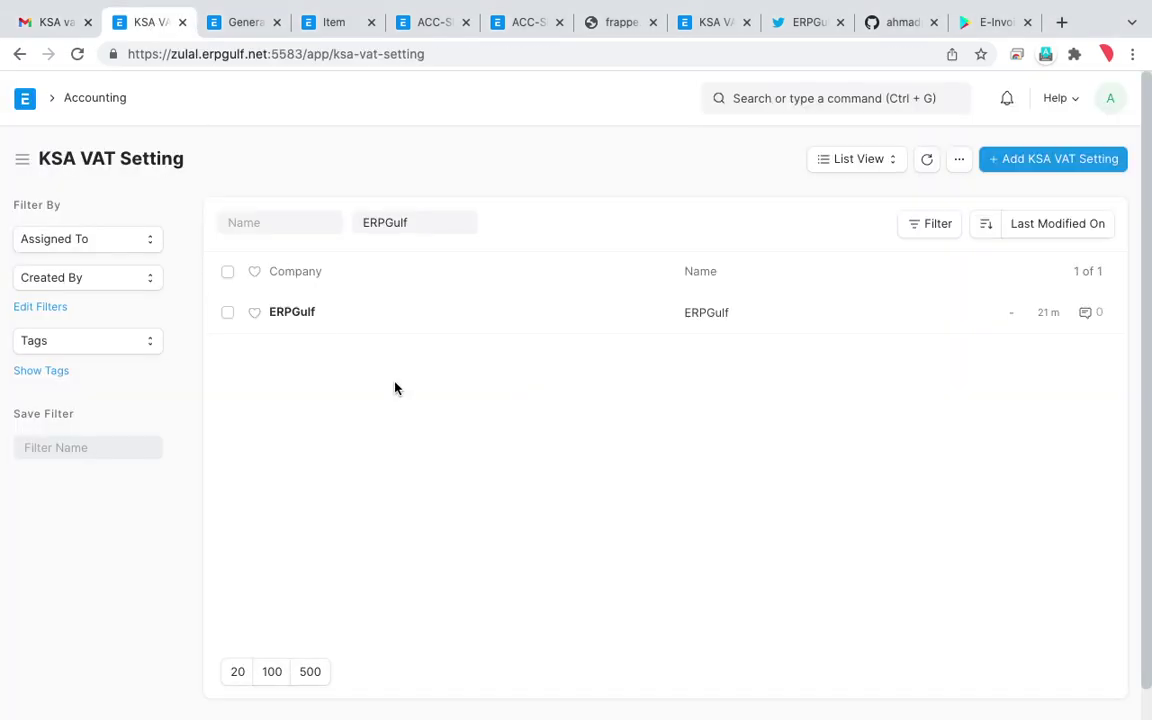
left_click(92, 100)
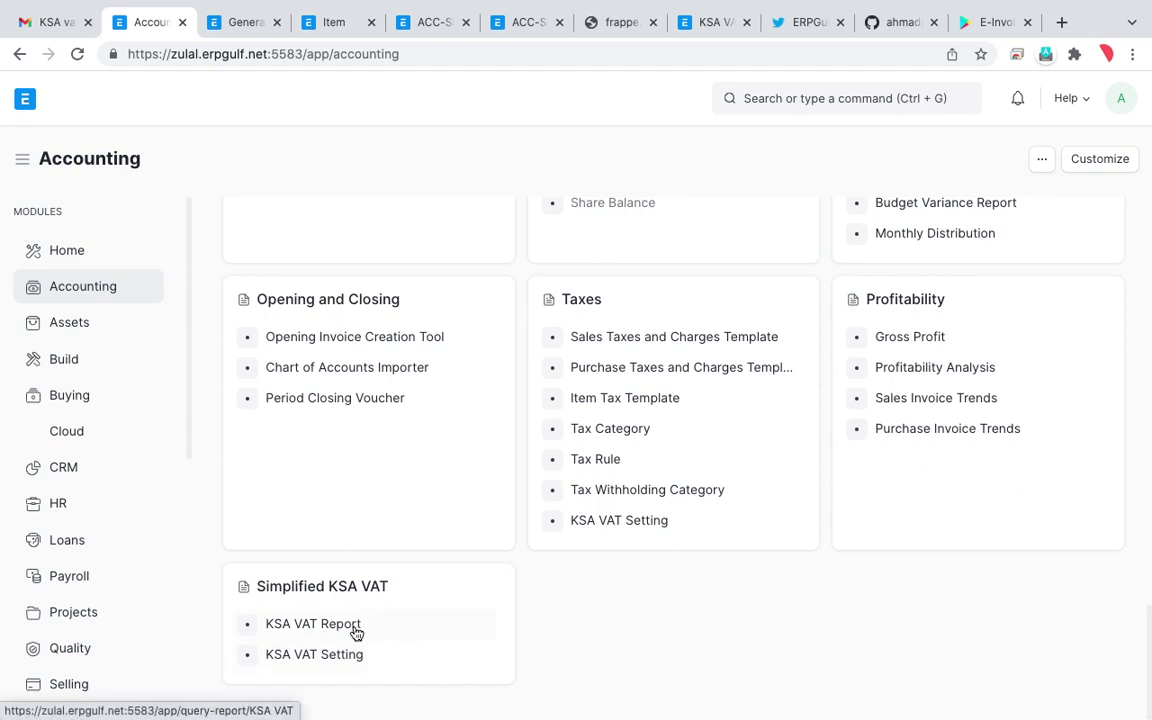
left_click(313, 624)
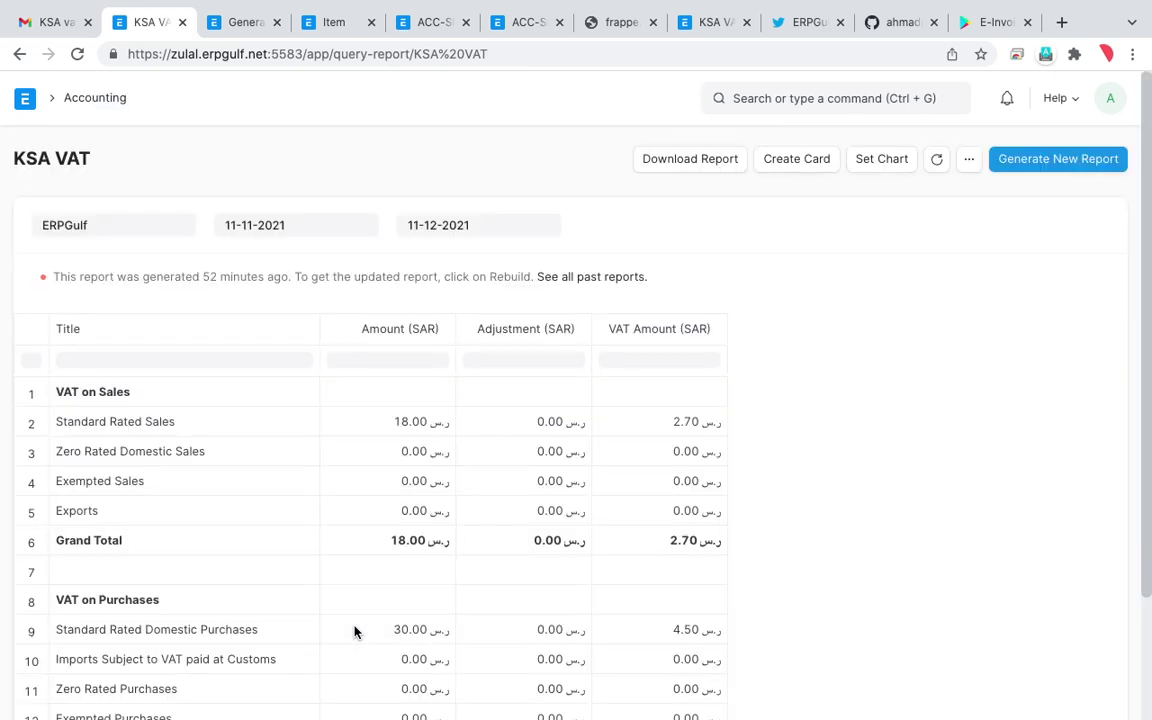
- Review and circle VAT on Sales (18.00, VAT 2.70) and VAT on Purchases (30.00, VAT 4.50)
scroll(786, 535, "down", 3)
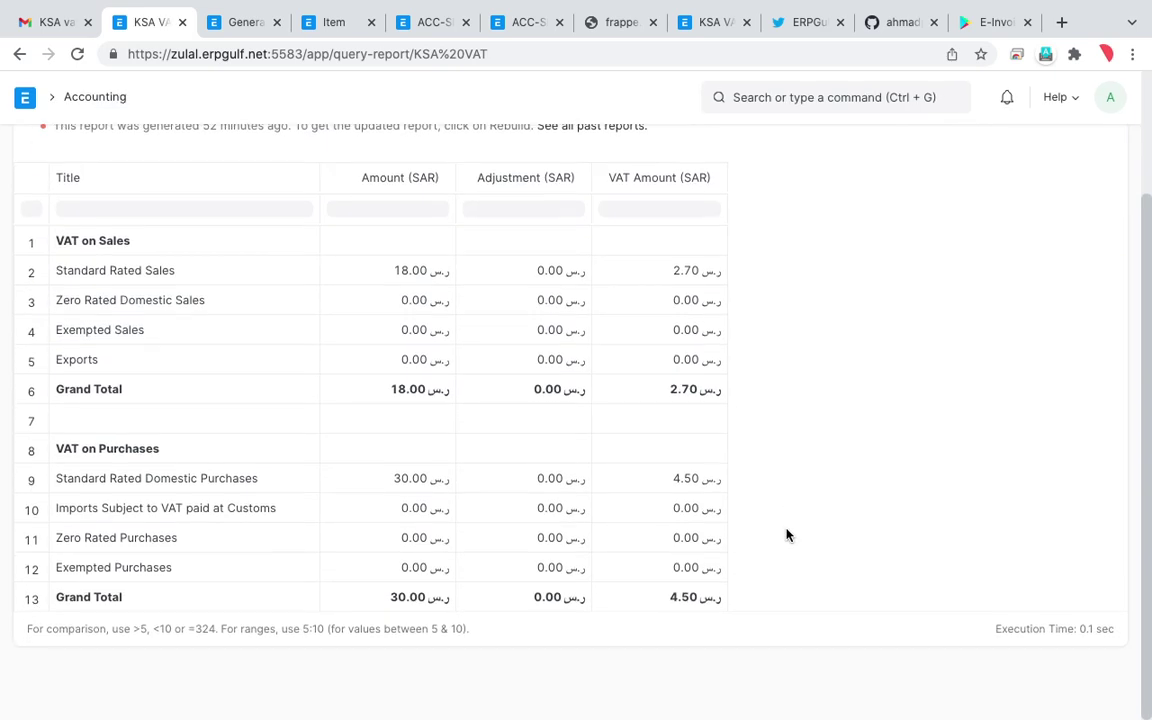
scroll(707, 443, "up", 1)
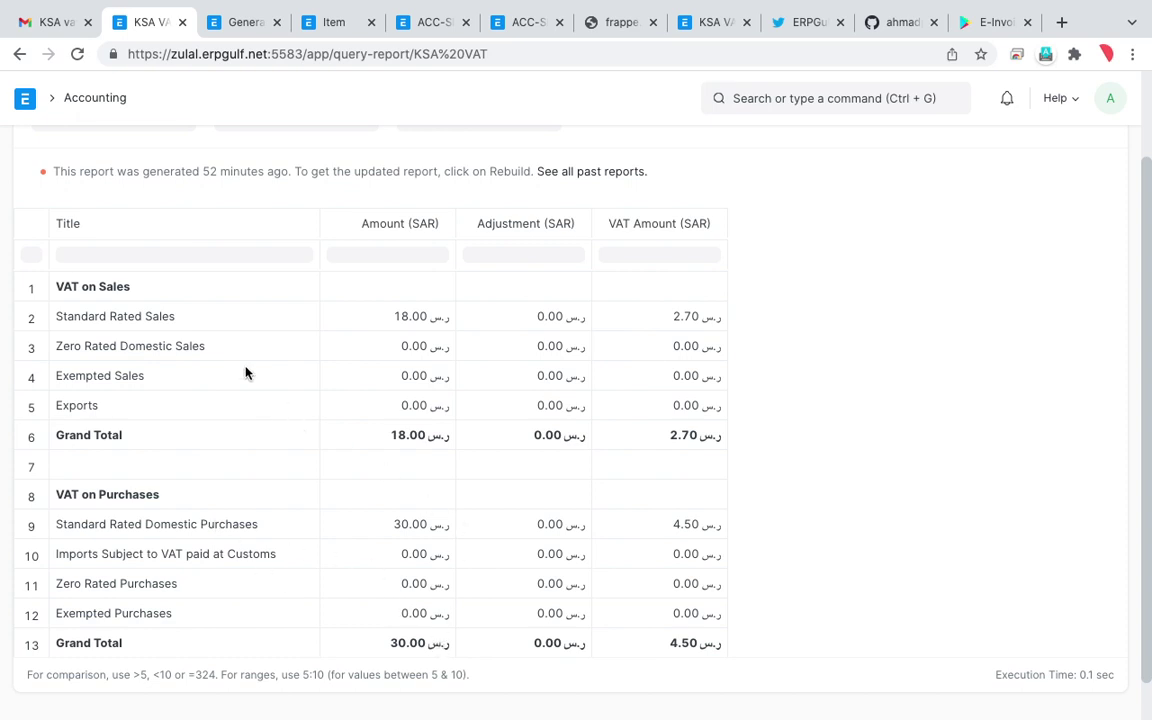
scroll(239, 252, "up", 2)
scroll(239, 252, "down", 2)
scroll(241, 253, "up", 2)
scroll(494, 301, "down", 1)
scroll(491, 301, "up", 1)
scroll(491, 301, "down", 3)
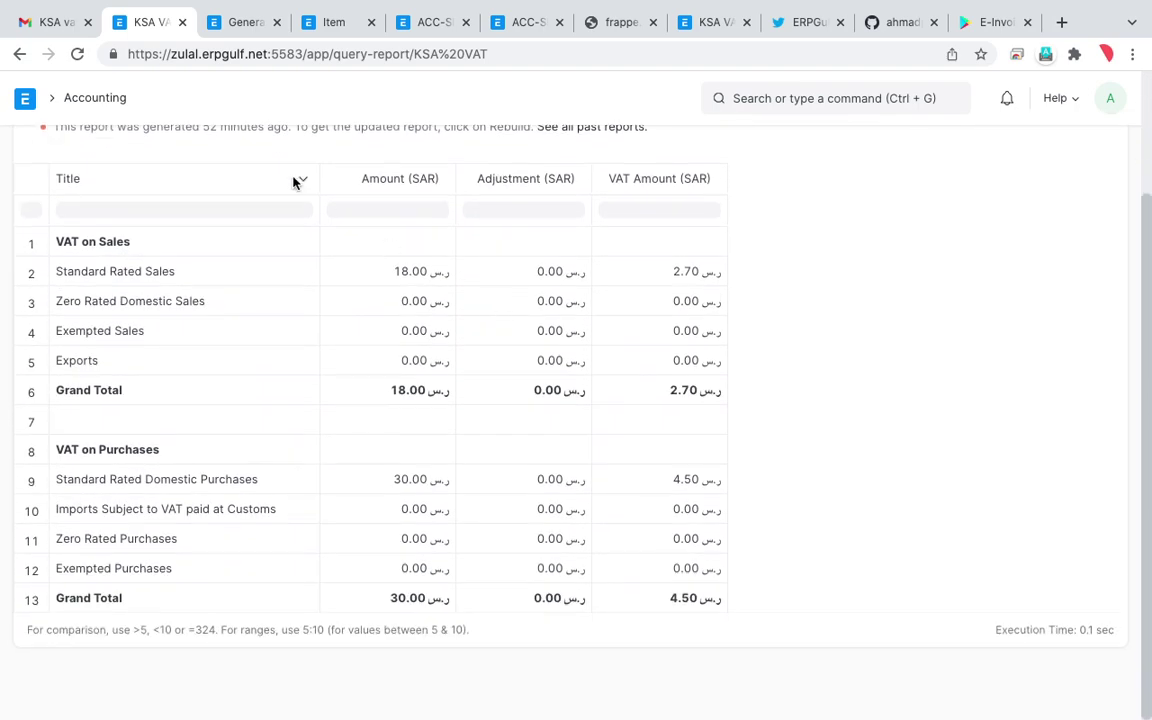
key("super+shift+a")
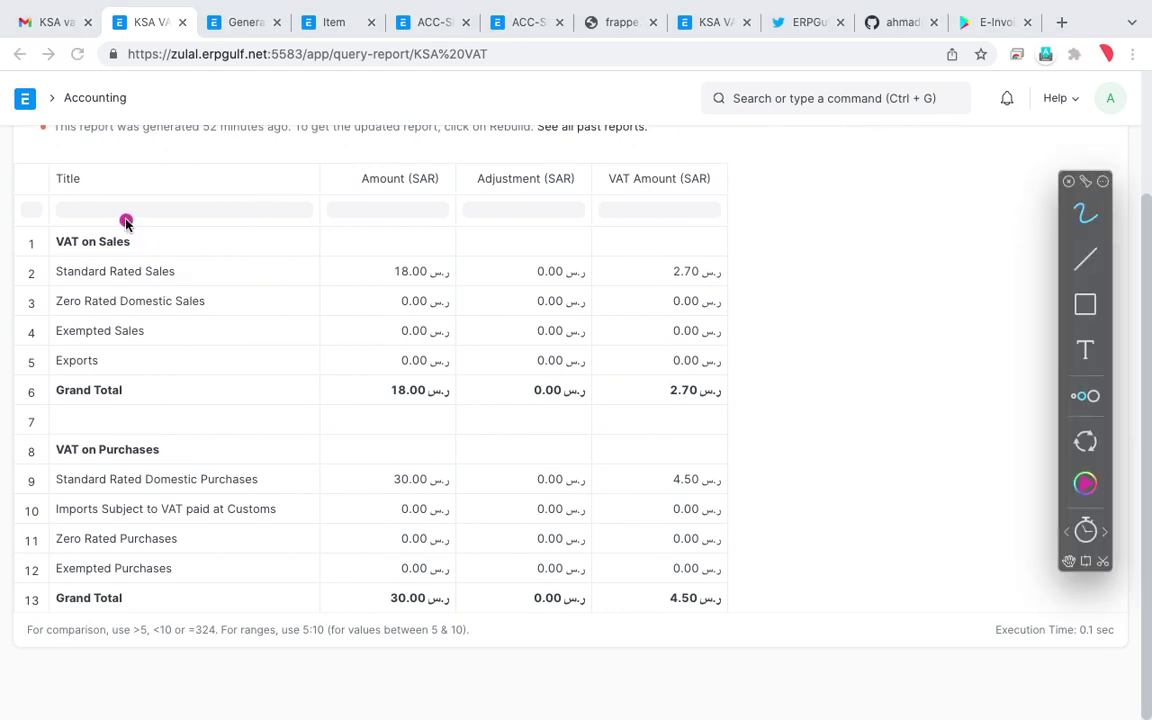
mouse_move(121, 218)
left_mouse_down()
mouse_move(90, 300)
mouse_move(181, 184)
left_mouse_up()
mouse_move(57, 427)
left_mouse_down()
mouse_move(51, 468)
mouse_move(65, 408)
left_mouse_up()
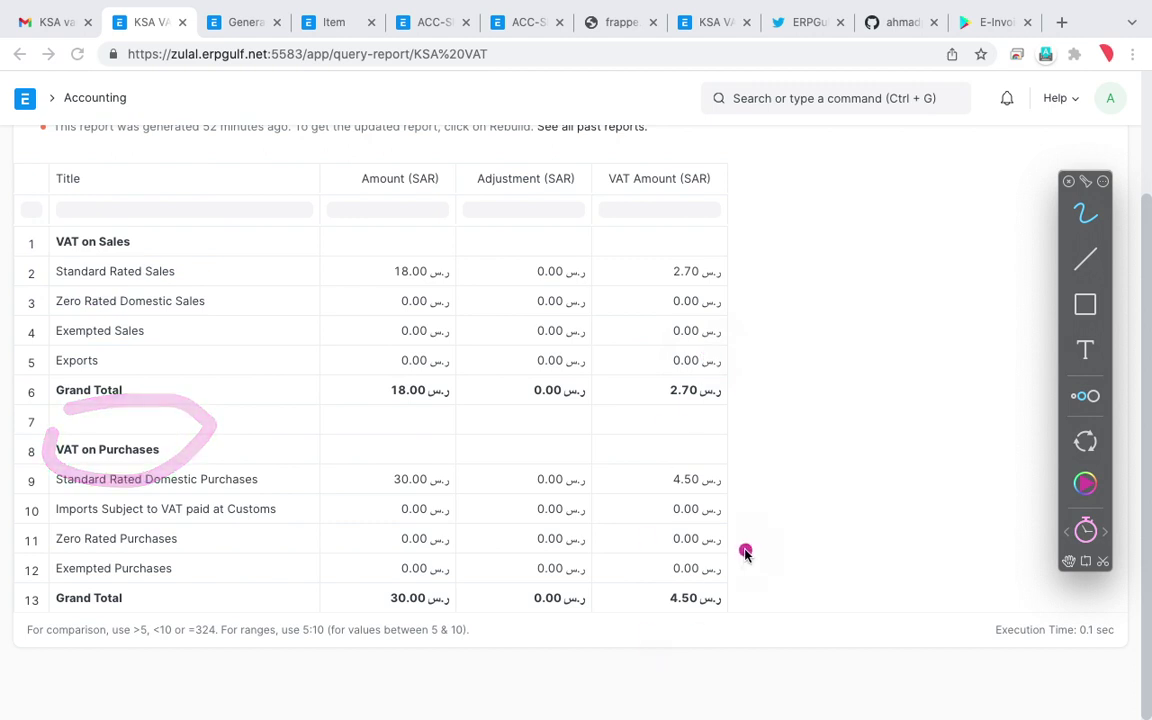
key("Escape")
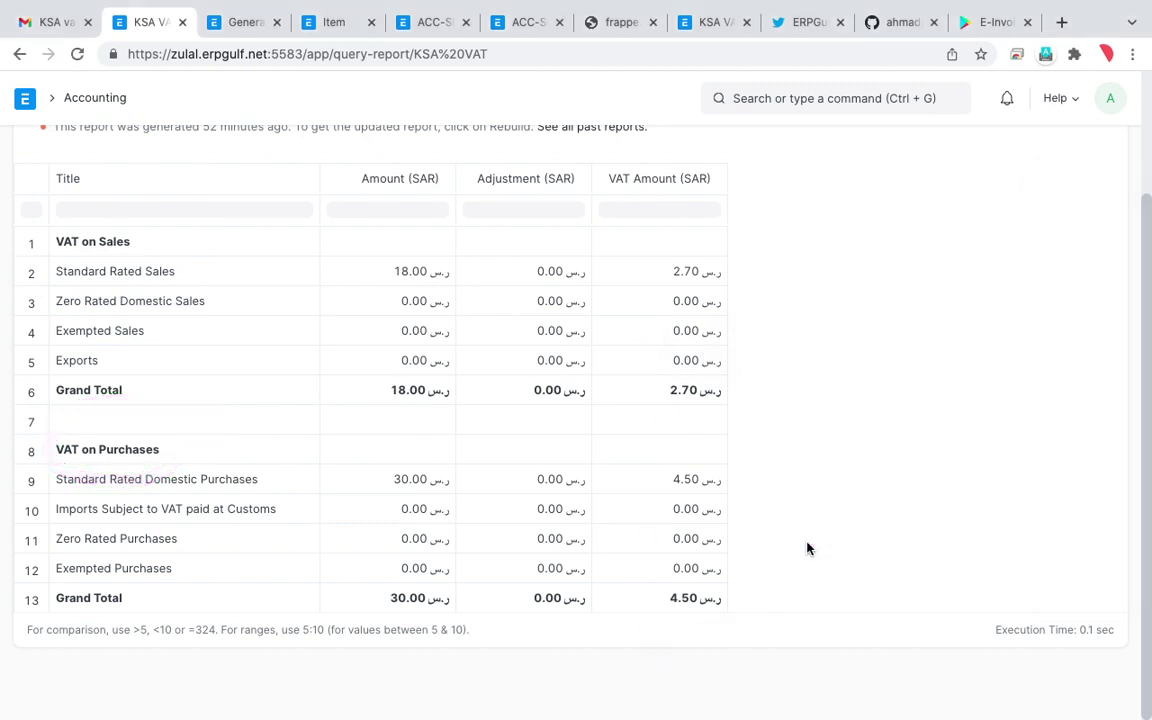
right_click(808, 546)
left_click(800, 365)
scroll(800, 365, "up", 3)
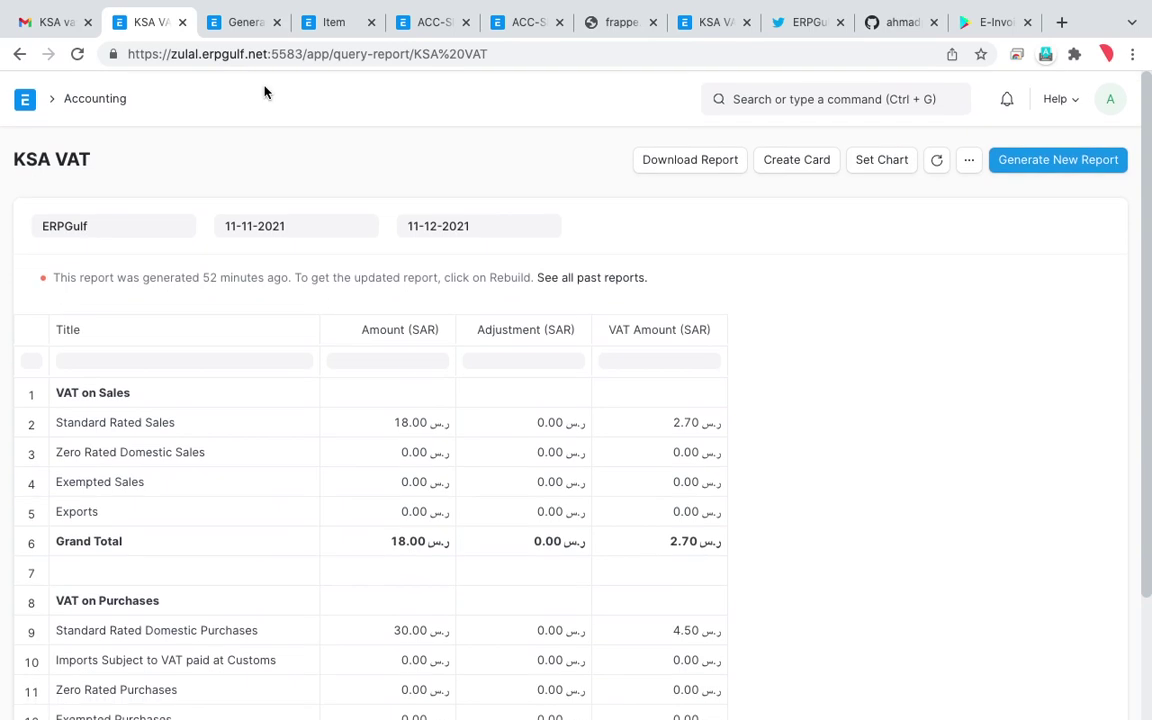
- Open the Chart of Accounts by searching 'char' in the awesome bar
left_click(104, 98)
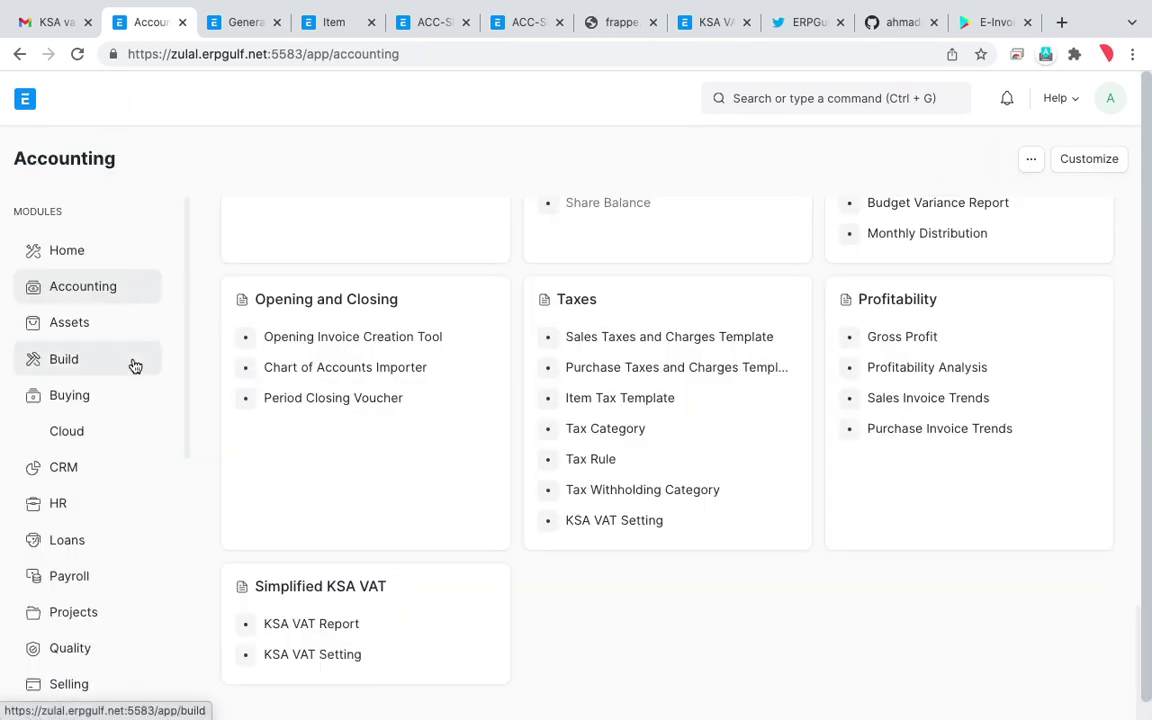
scroll(134, 365, "down", 5)
scroll(135, 366, "down", 3)
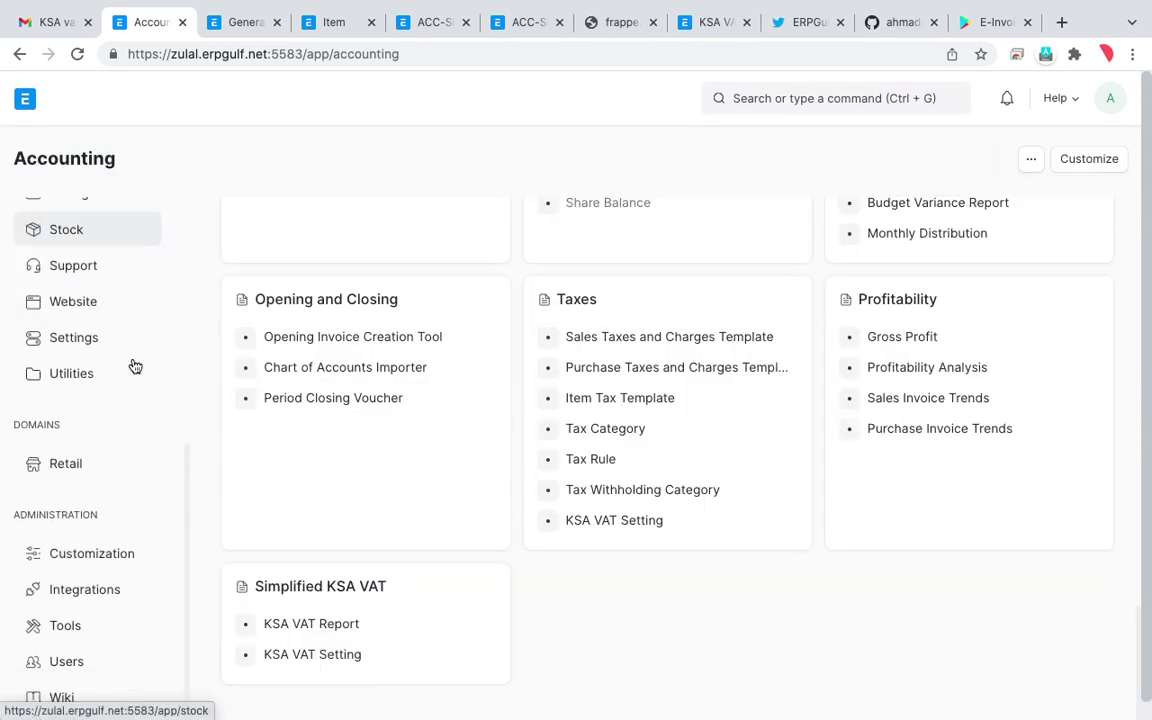
scroll(135, 366, "up", 8)
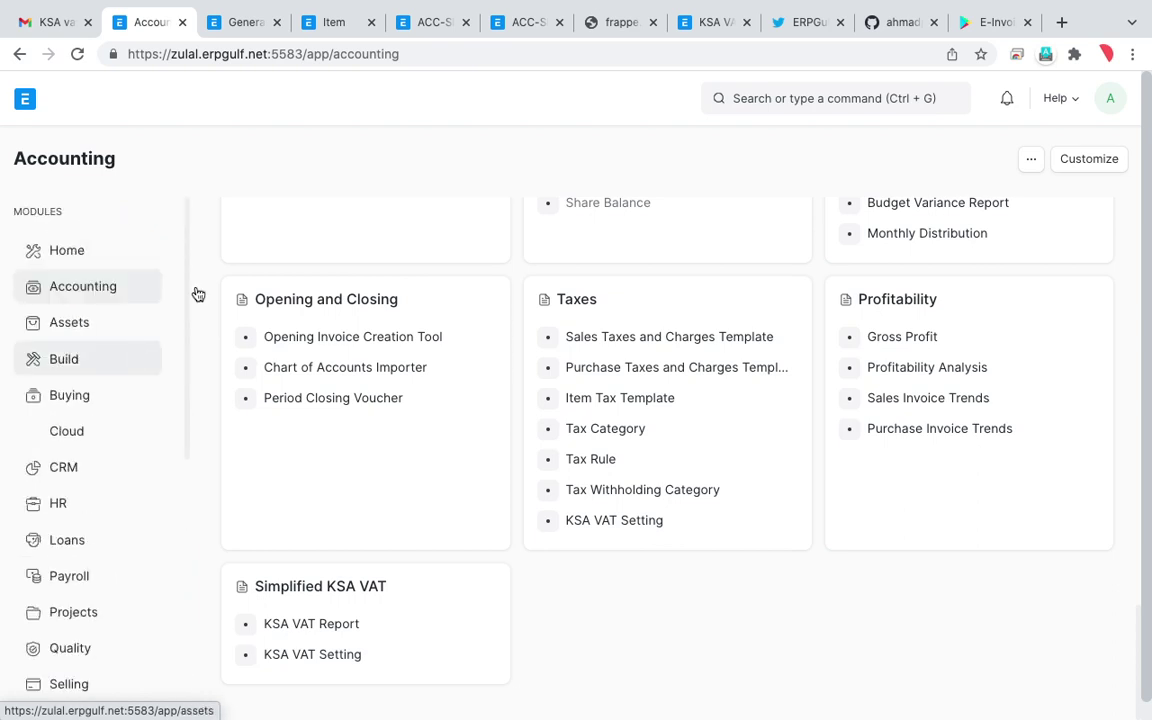
left_click(849, 98)
type("char")
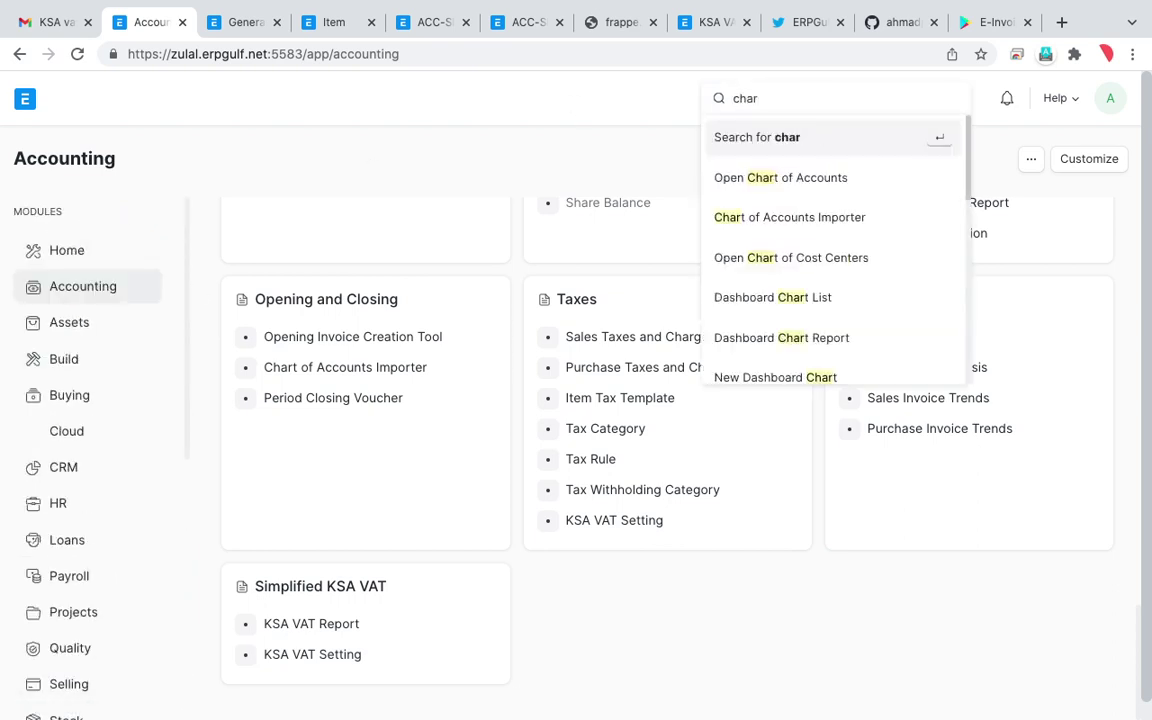
left_click(834, 188)
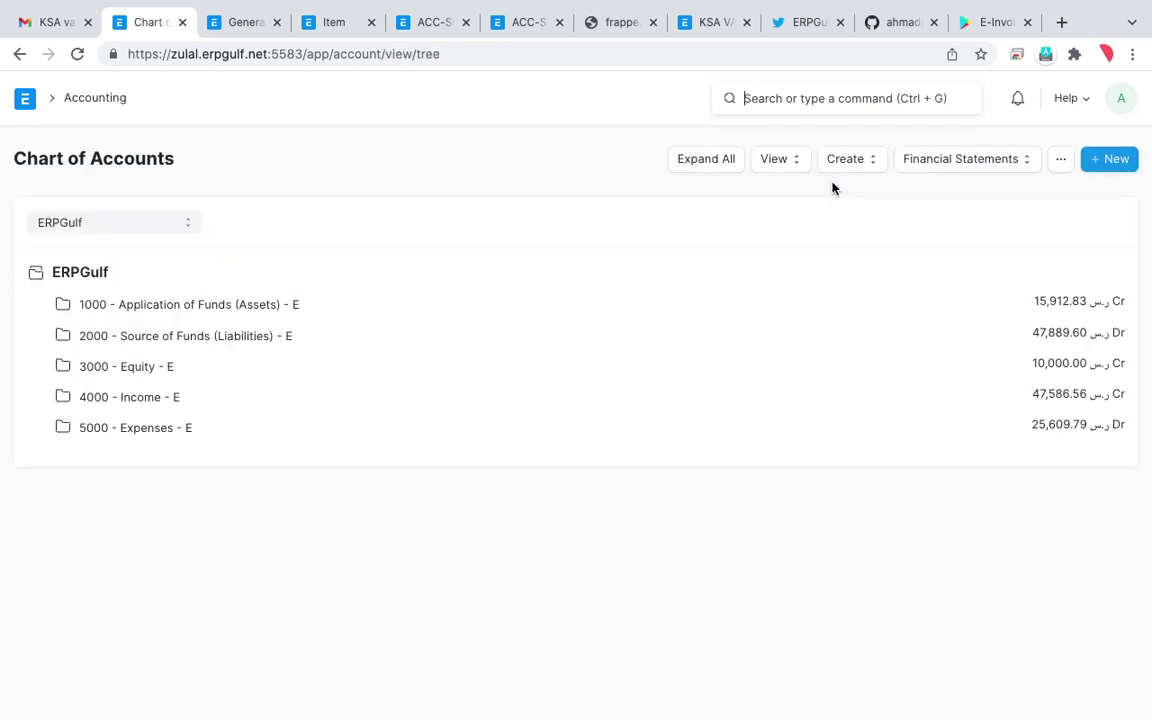
- Expand Source of Funds, Current Liabilities and Duties and Taxes, then select VAT 15% - E
left_click(273, 345)
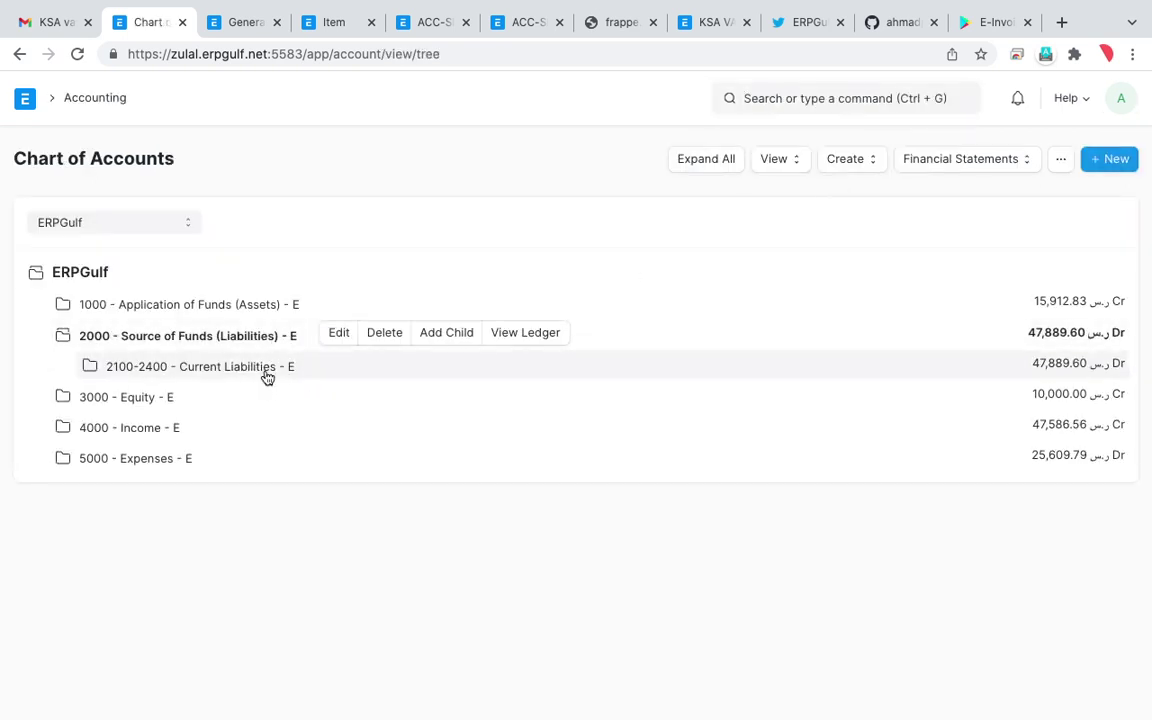
left_click(265, 368)
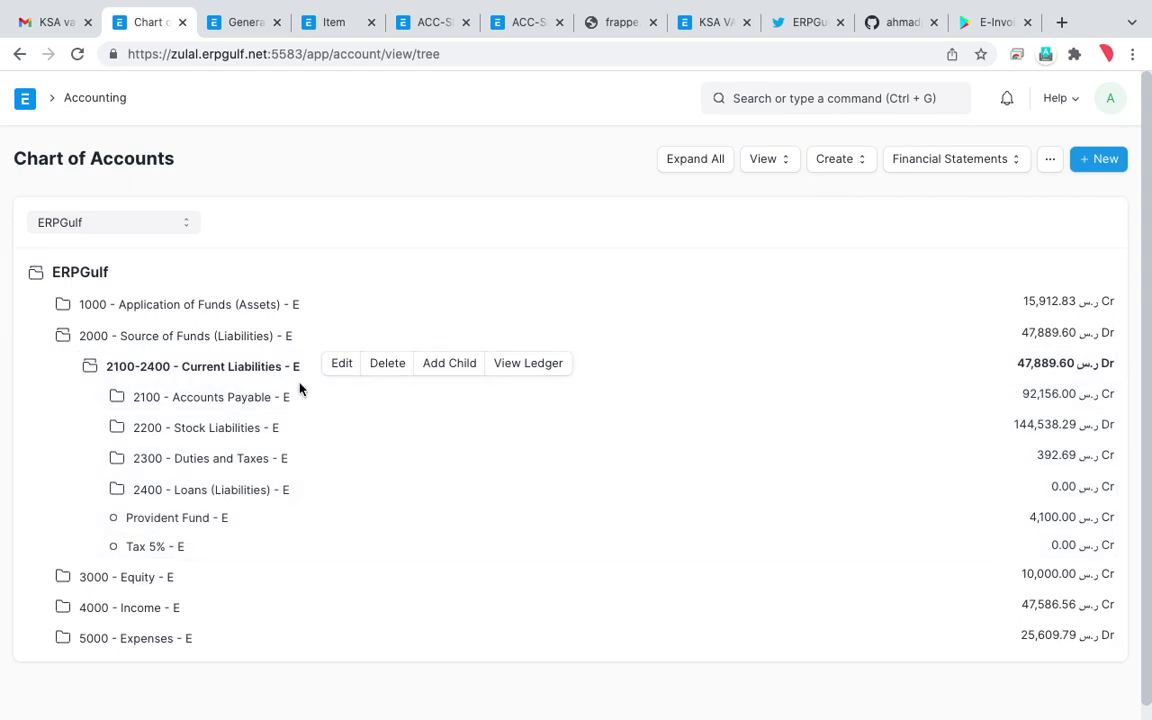
left_click(275, 468)
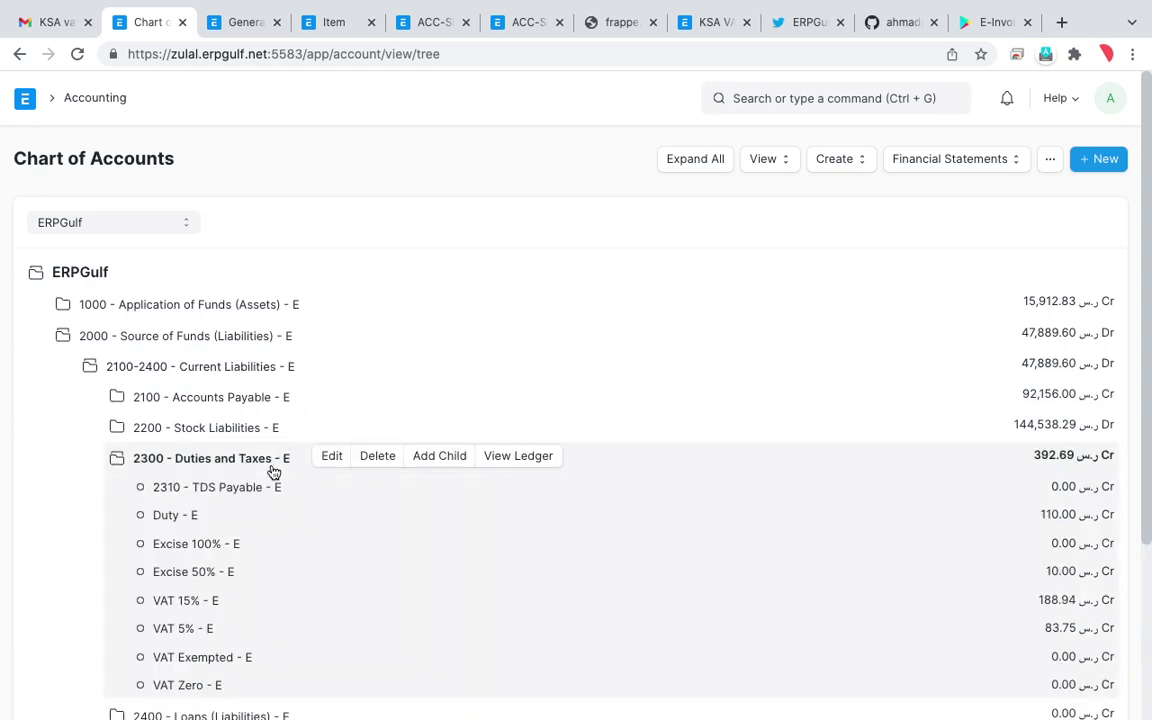
scroll(319, 567, "down", 1)
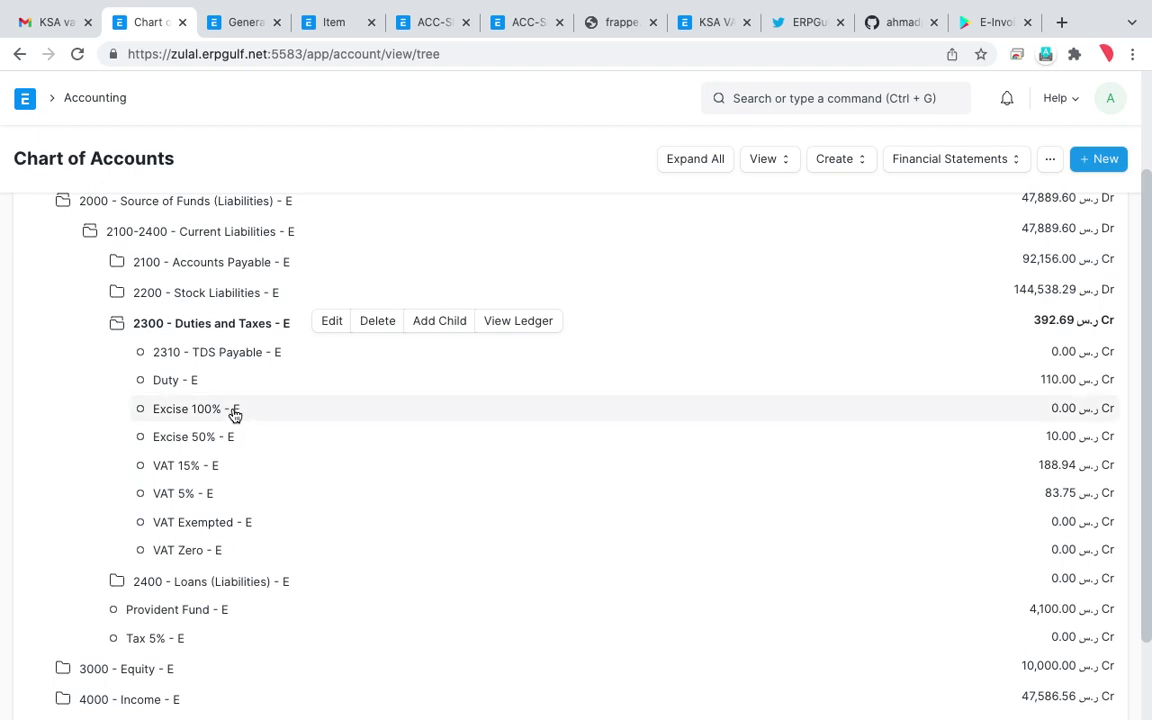
left_click(212, 470)
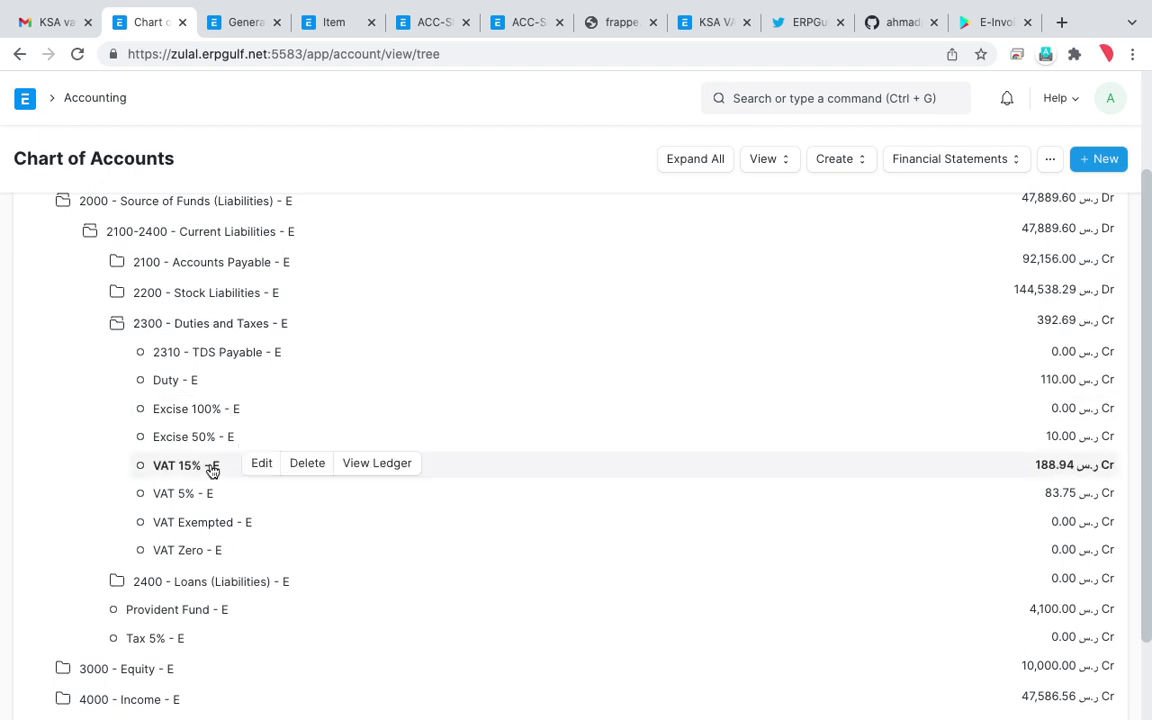
left_click(373, 464)
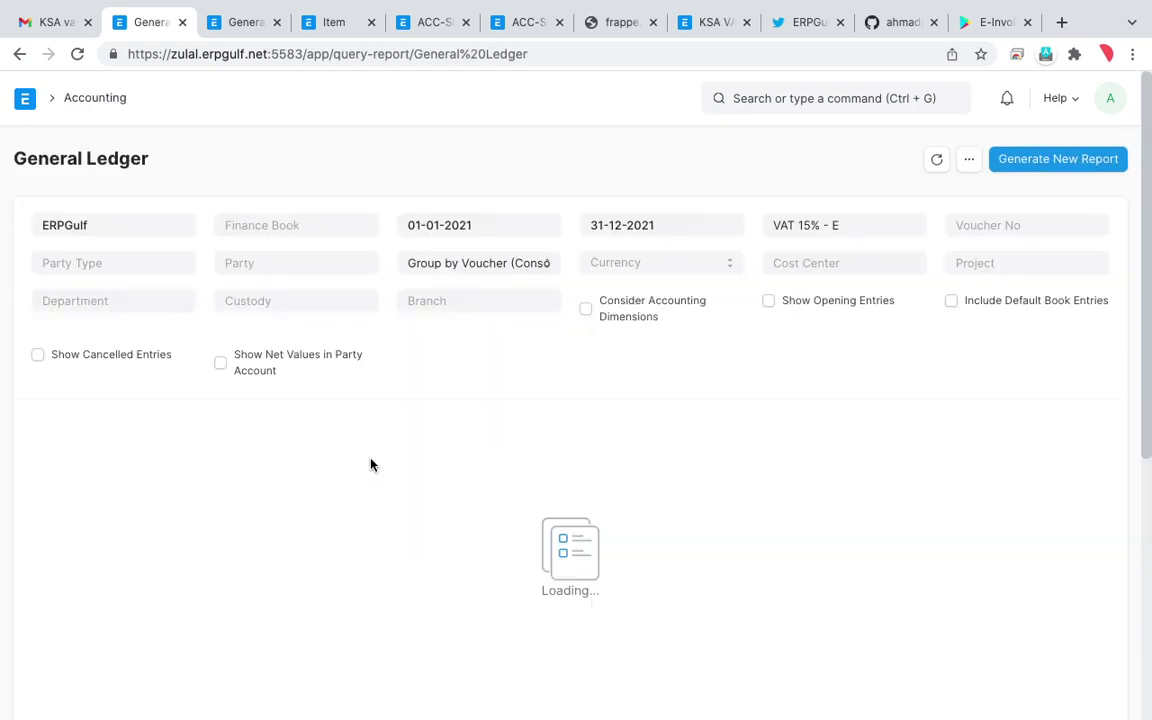
scroll(370, 463, "down", 3)
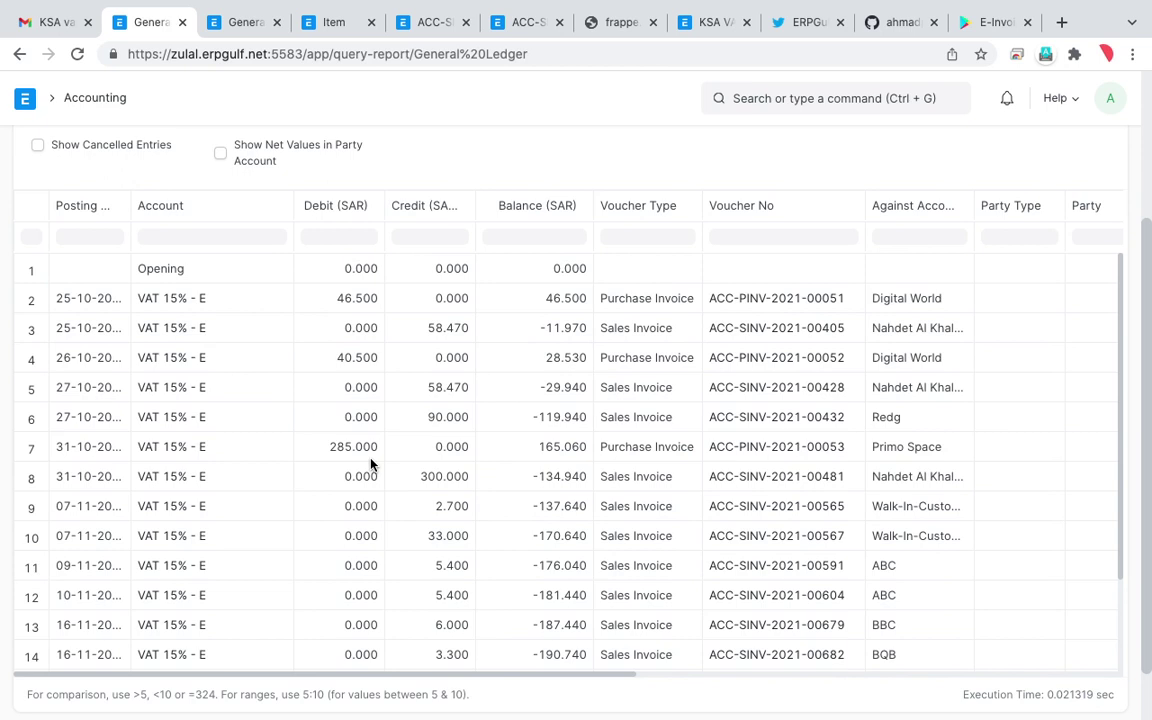
scroll(370, 463, "down", 2)
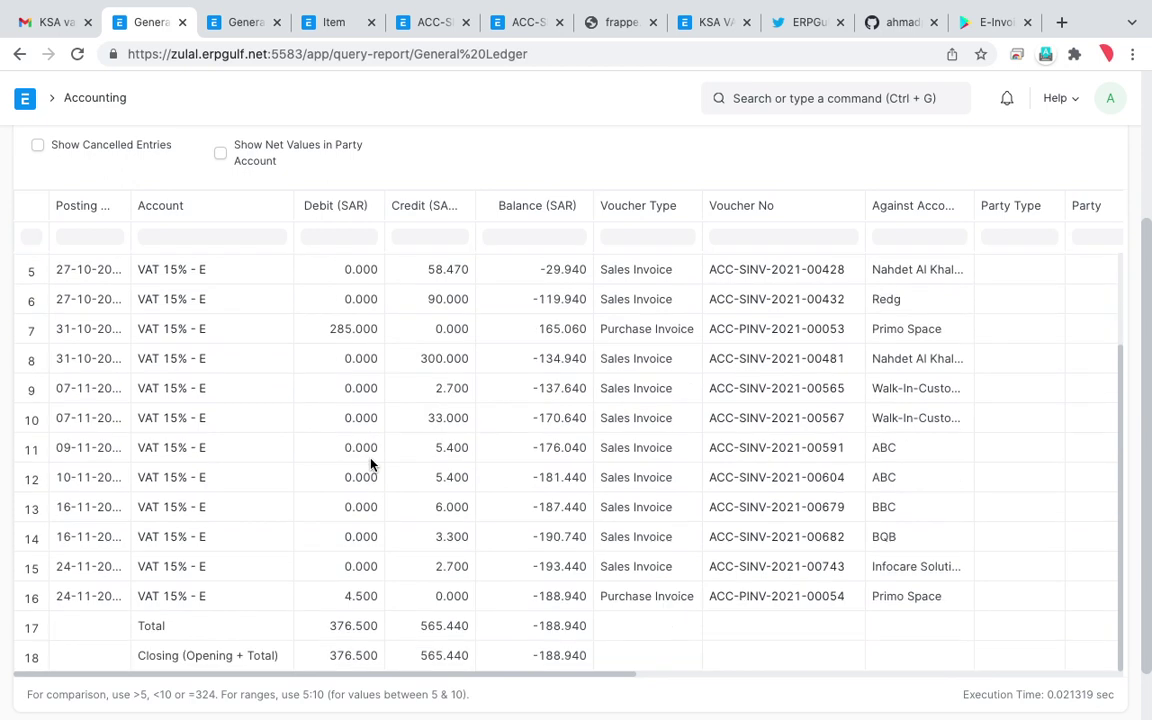
scroll(370, 463, "up", 2)
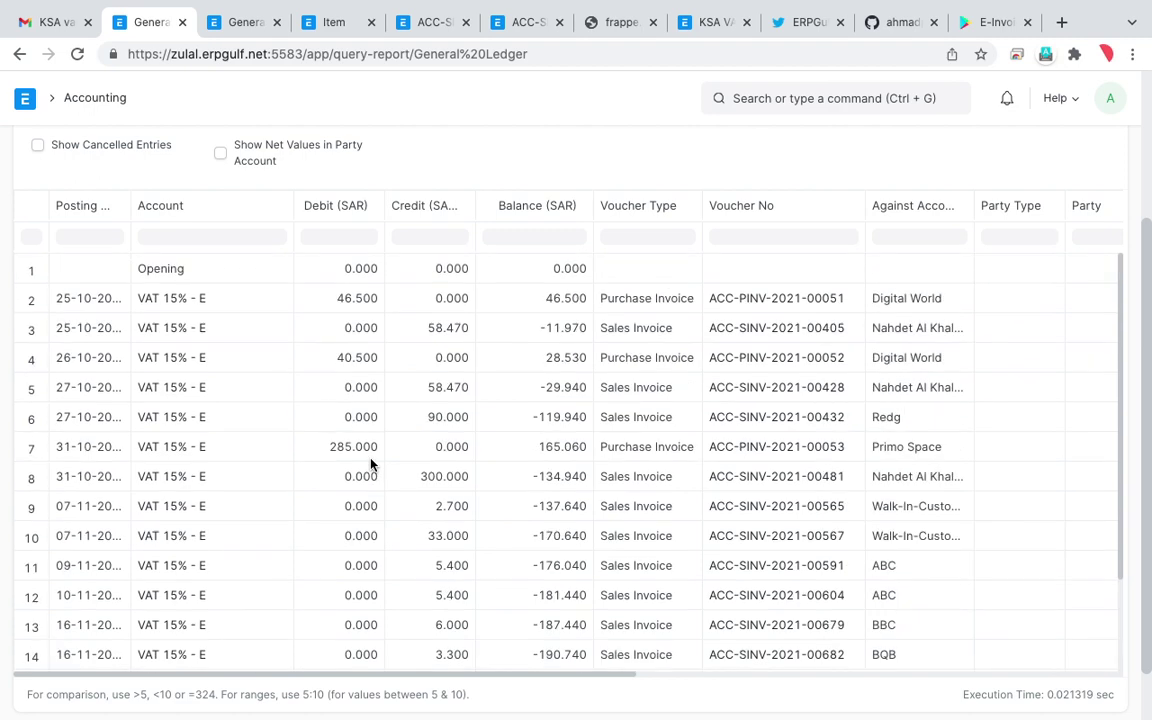
left_click(20, 55)
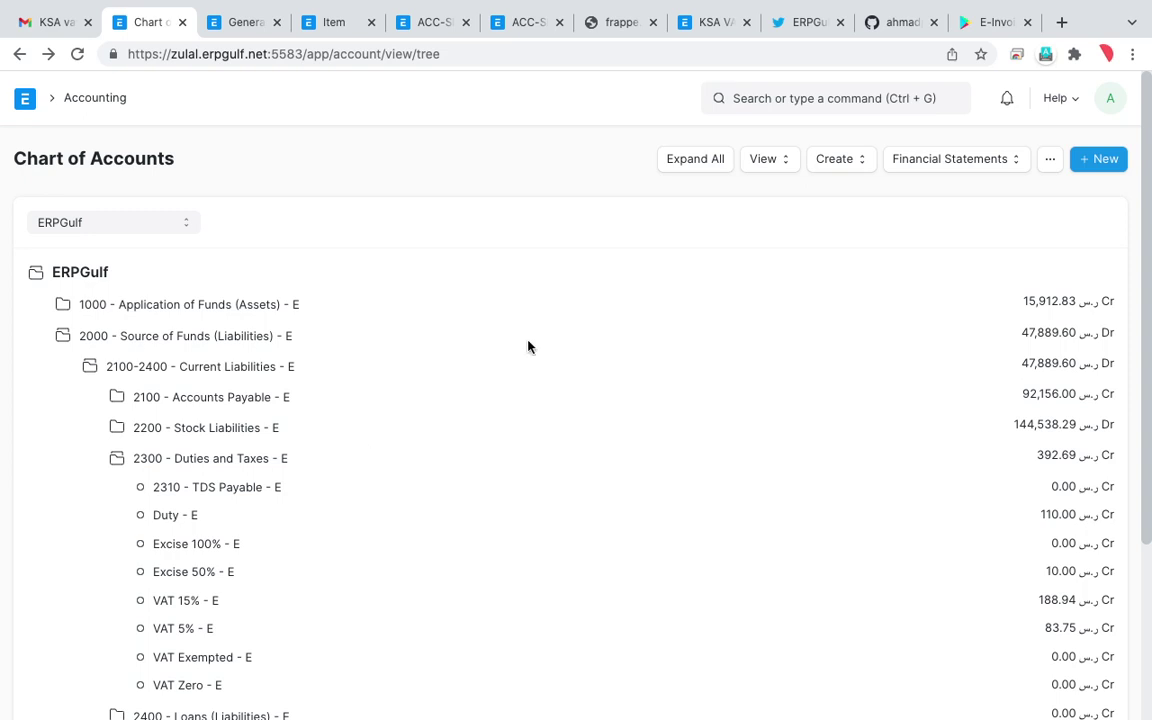
- Switch to the ERPGulf Twitter tab and scroll through its profile tweets
left_click(795, 29)
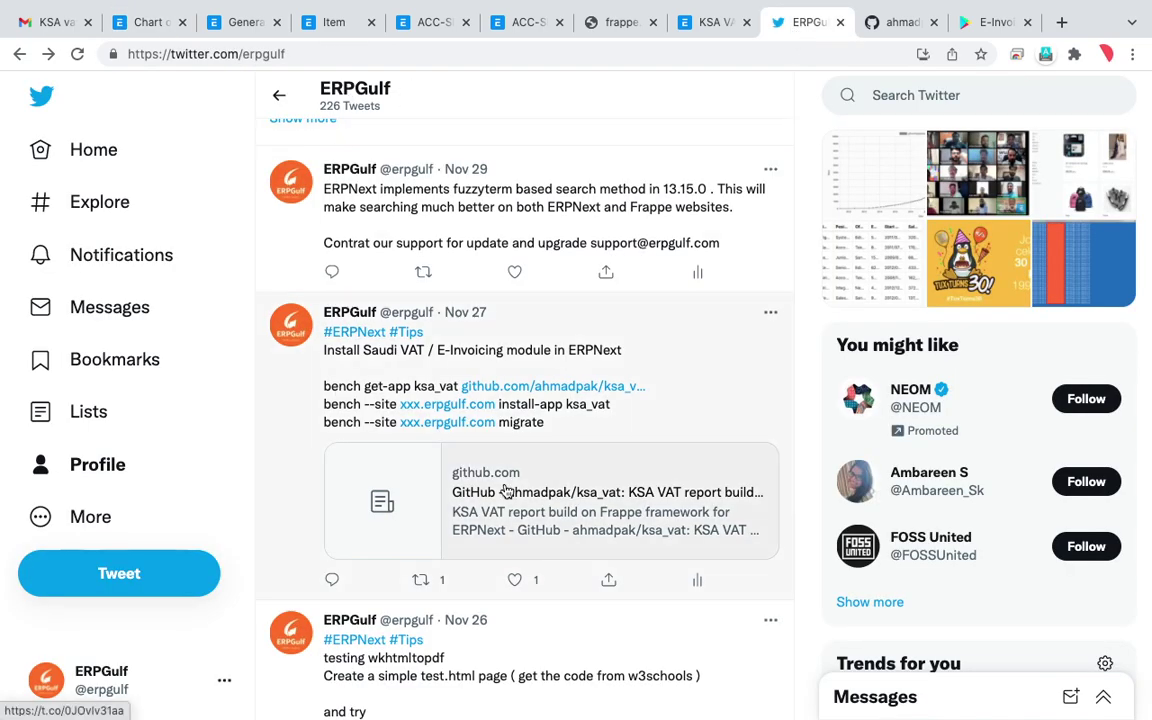
scroll(521, 398, "up", 5)
scroll(521, 398, "down", 9)
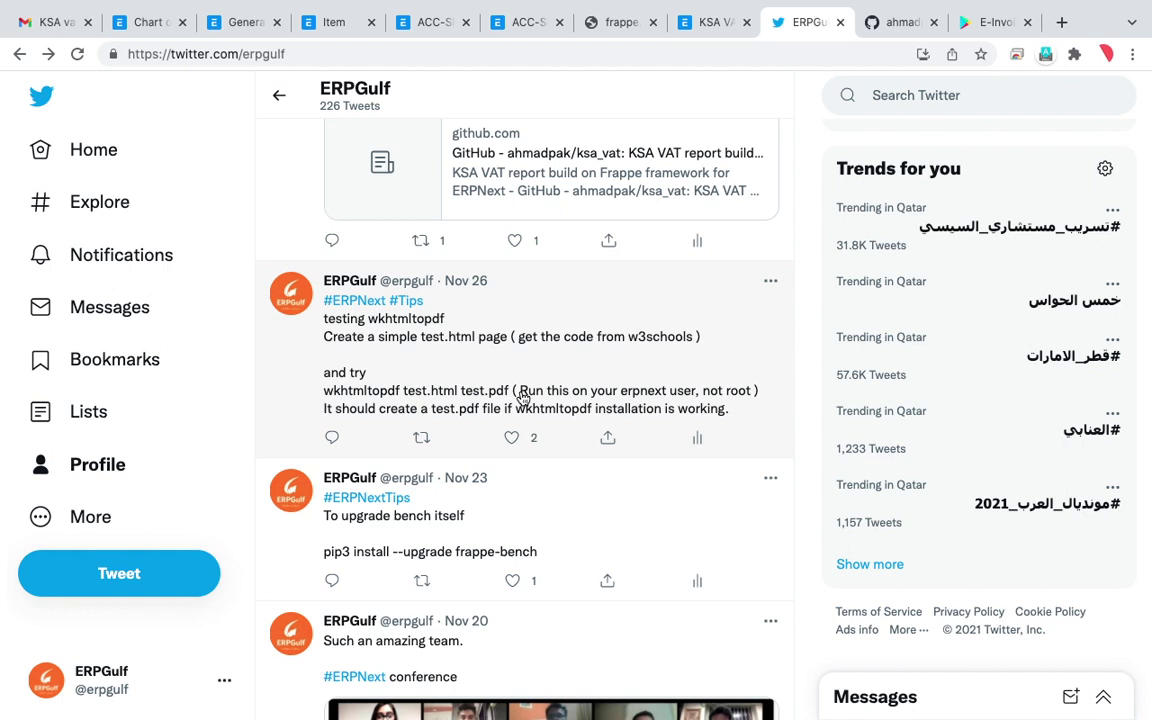
scroll(800, 205, "up", 6)
scroll(799, 204, "up", 10)
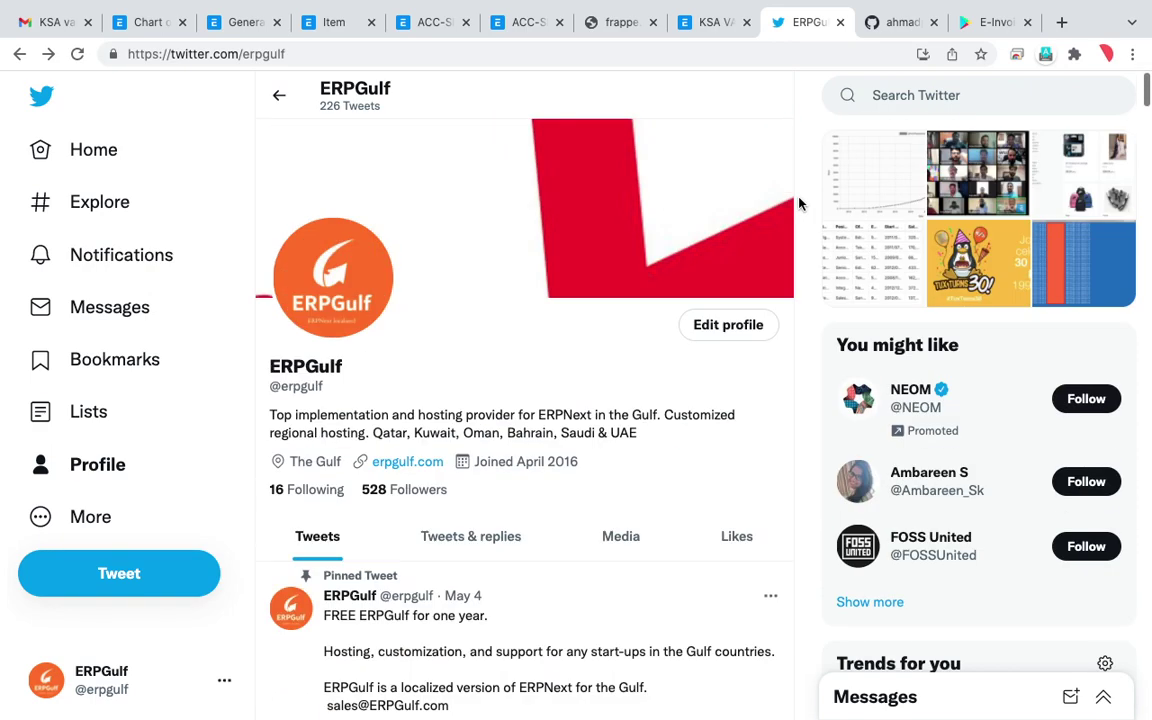
- Leave the ERPGulf profile for the Twitter Home timeline
left_click(281, 95)
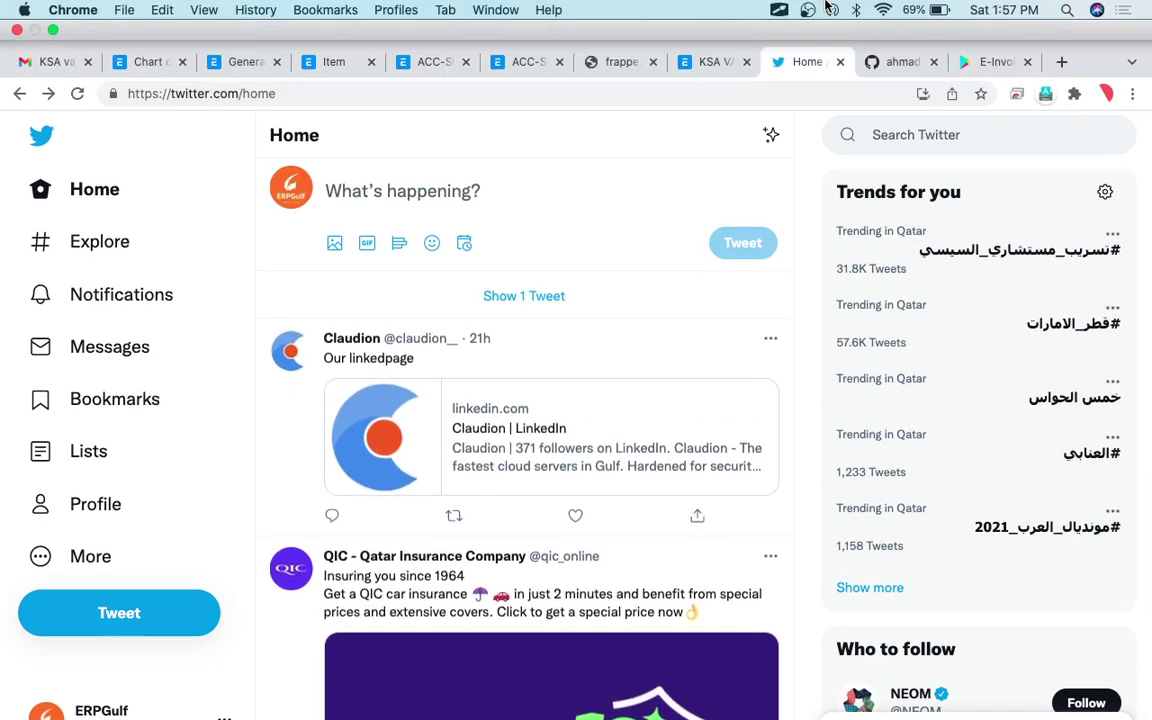
left_click(832, 10)
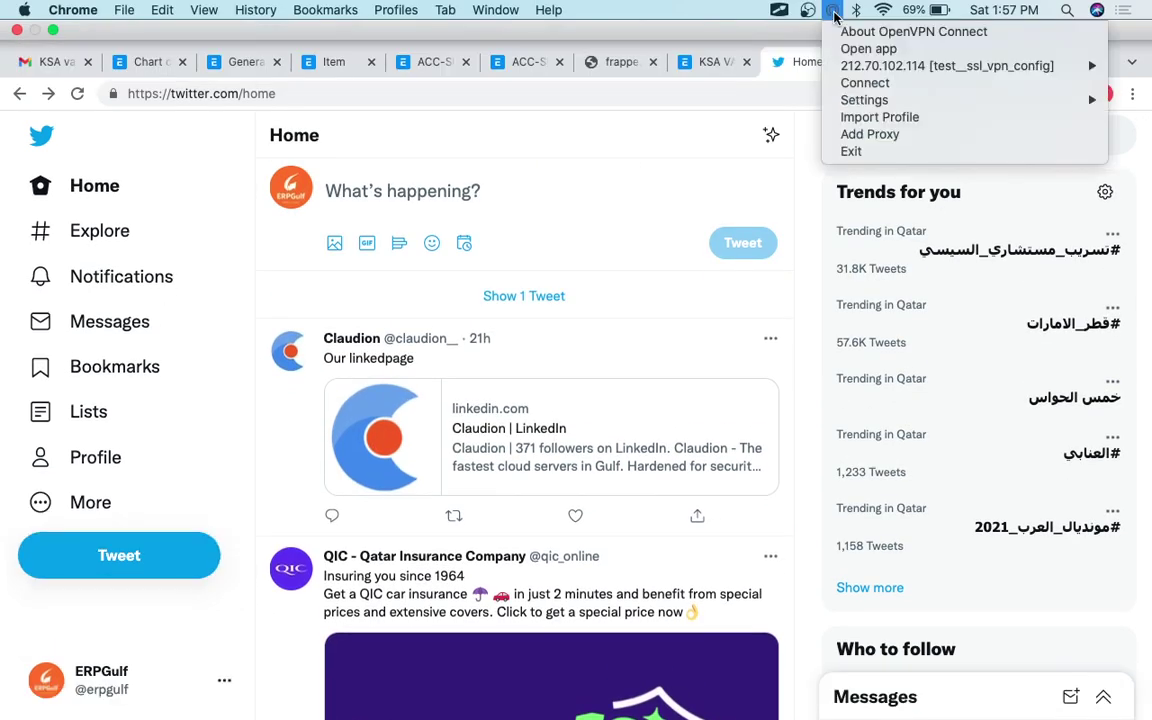
left_click(808, 10)
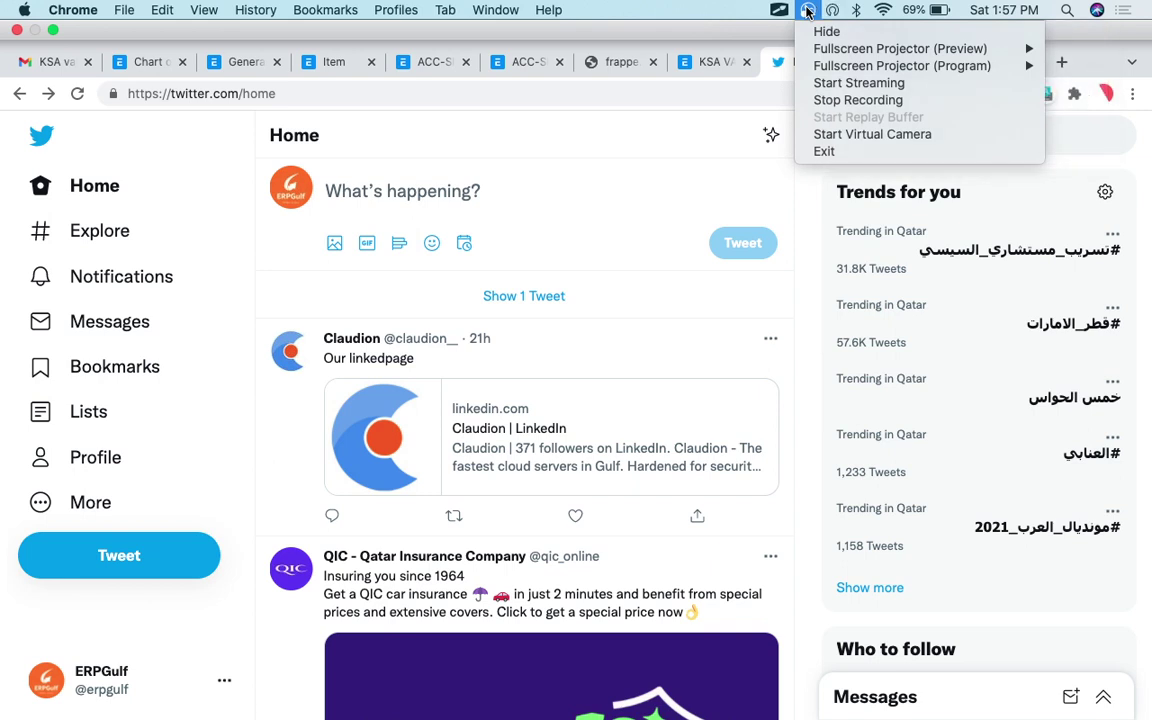